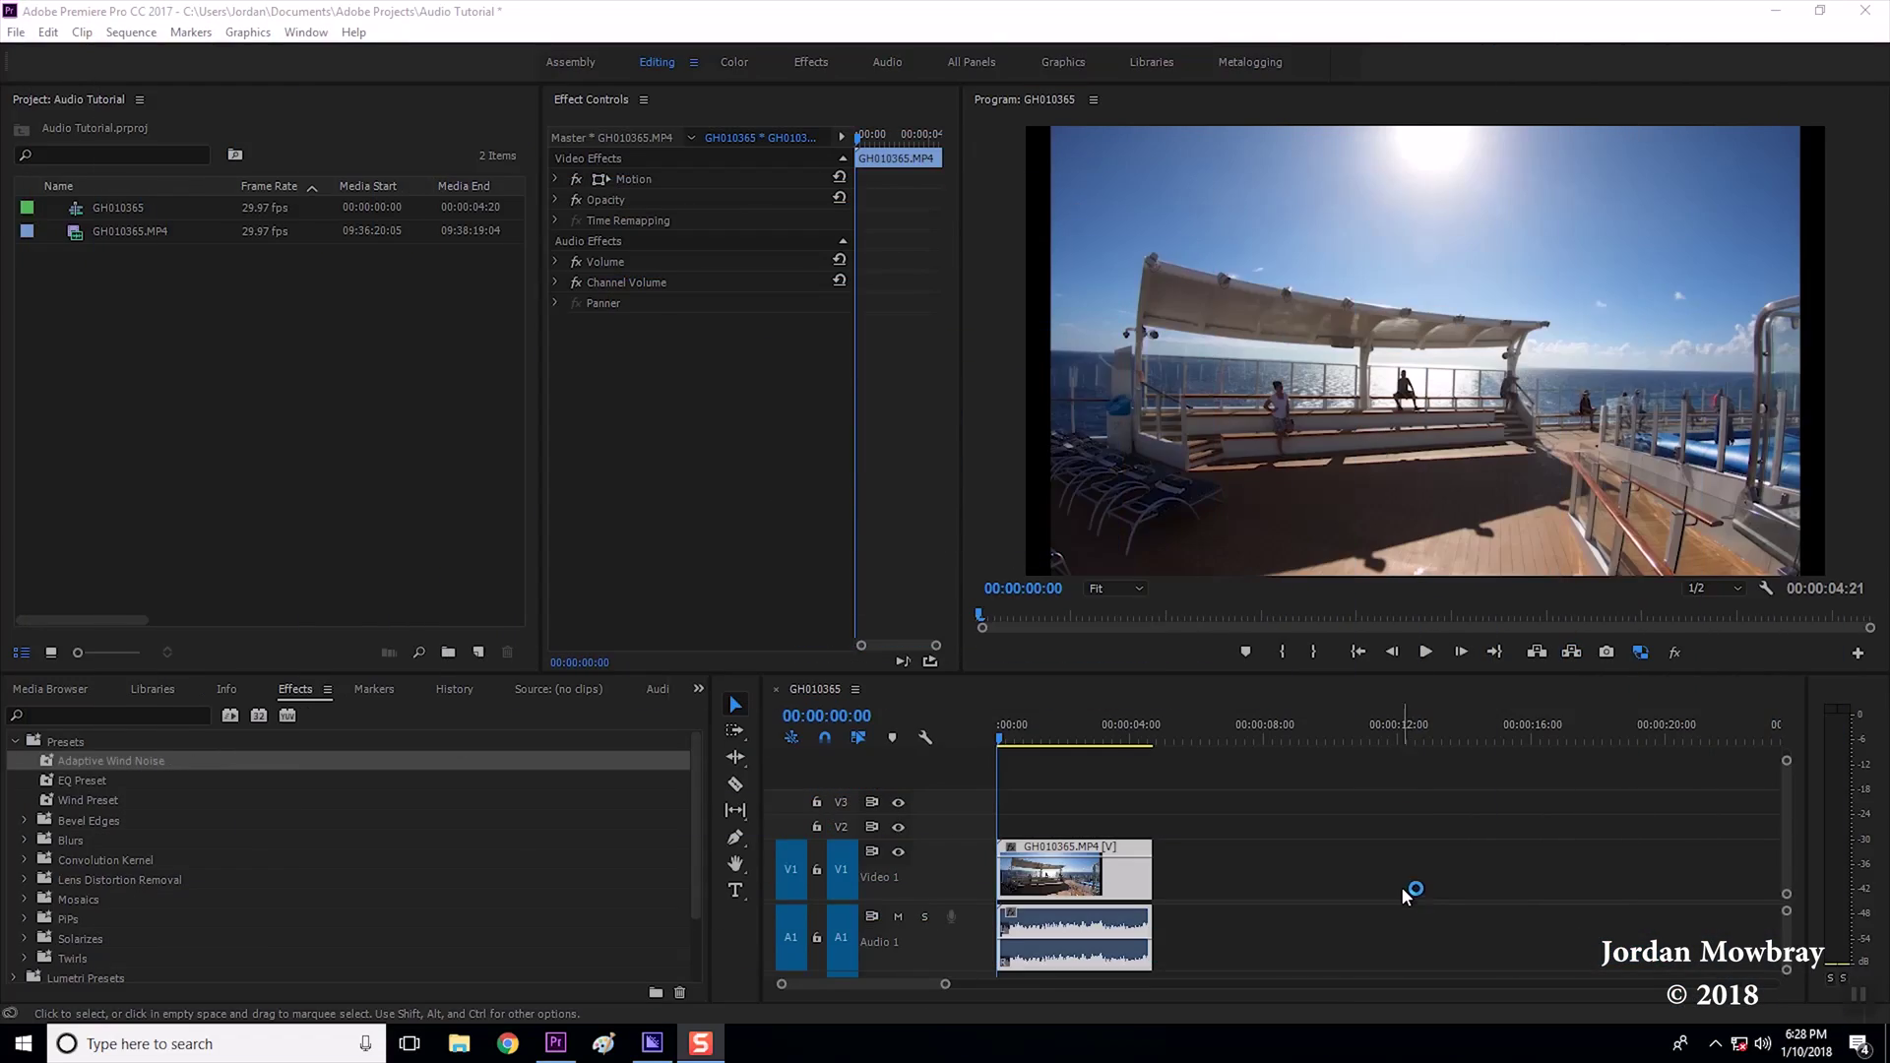
In Essential Sound, tag the clip as Dialogue and apply the 'Clean Up Noisy Dialogue' preset
click(305, 31)
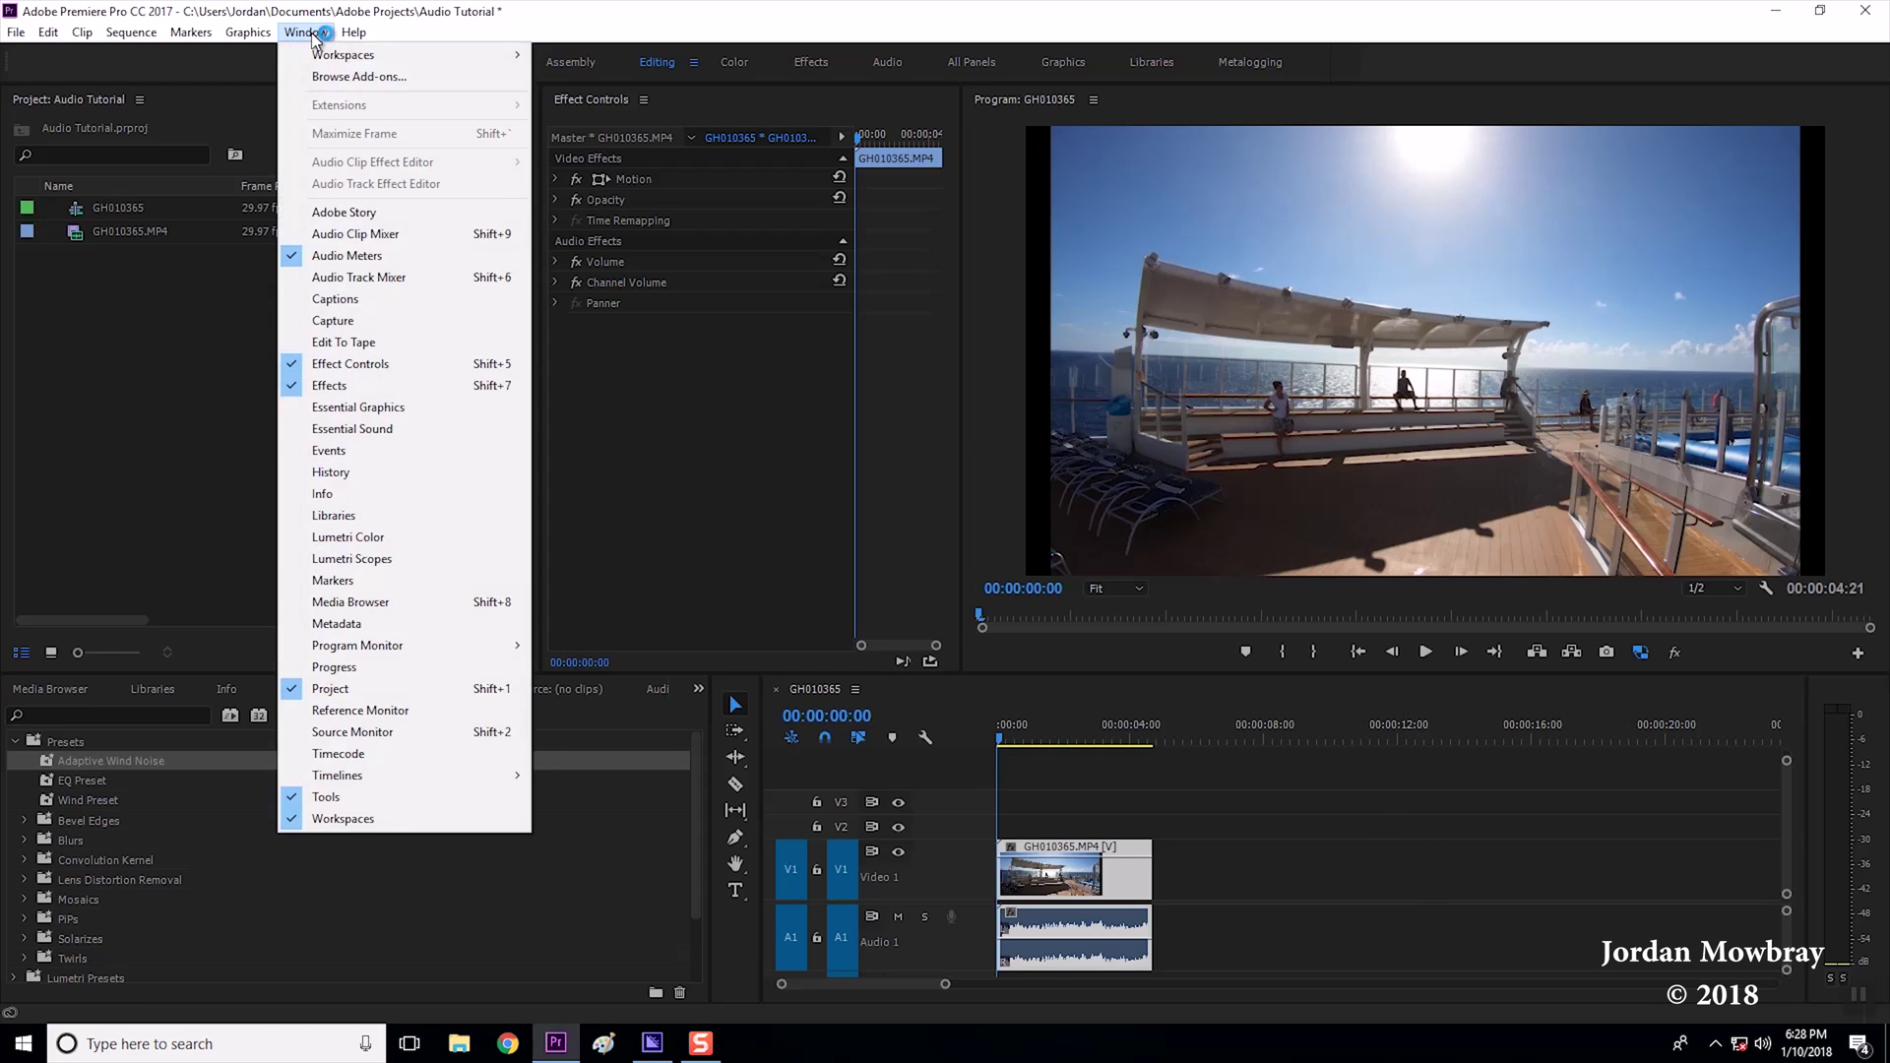
click(392, 433)
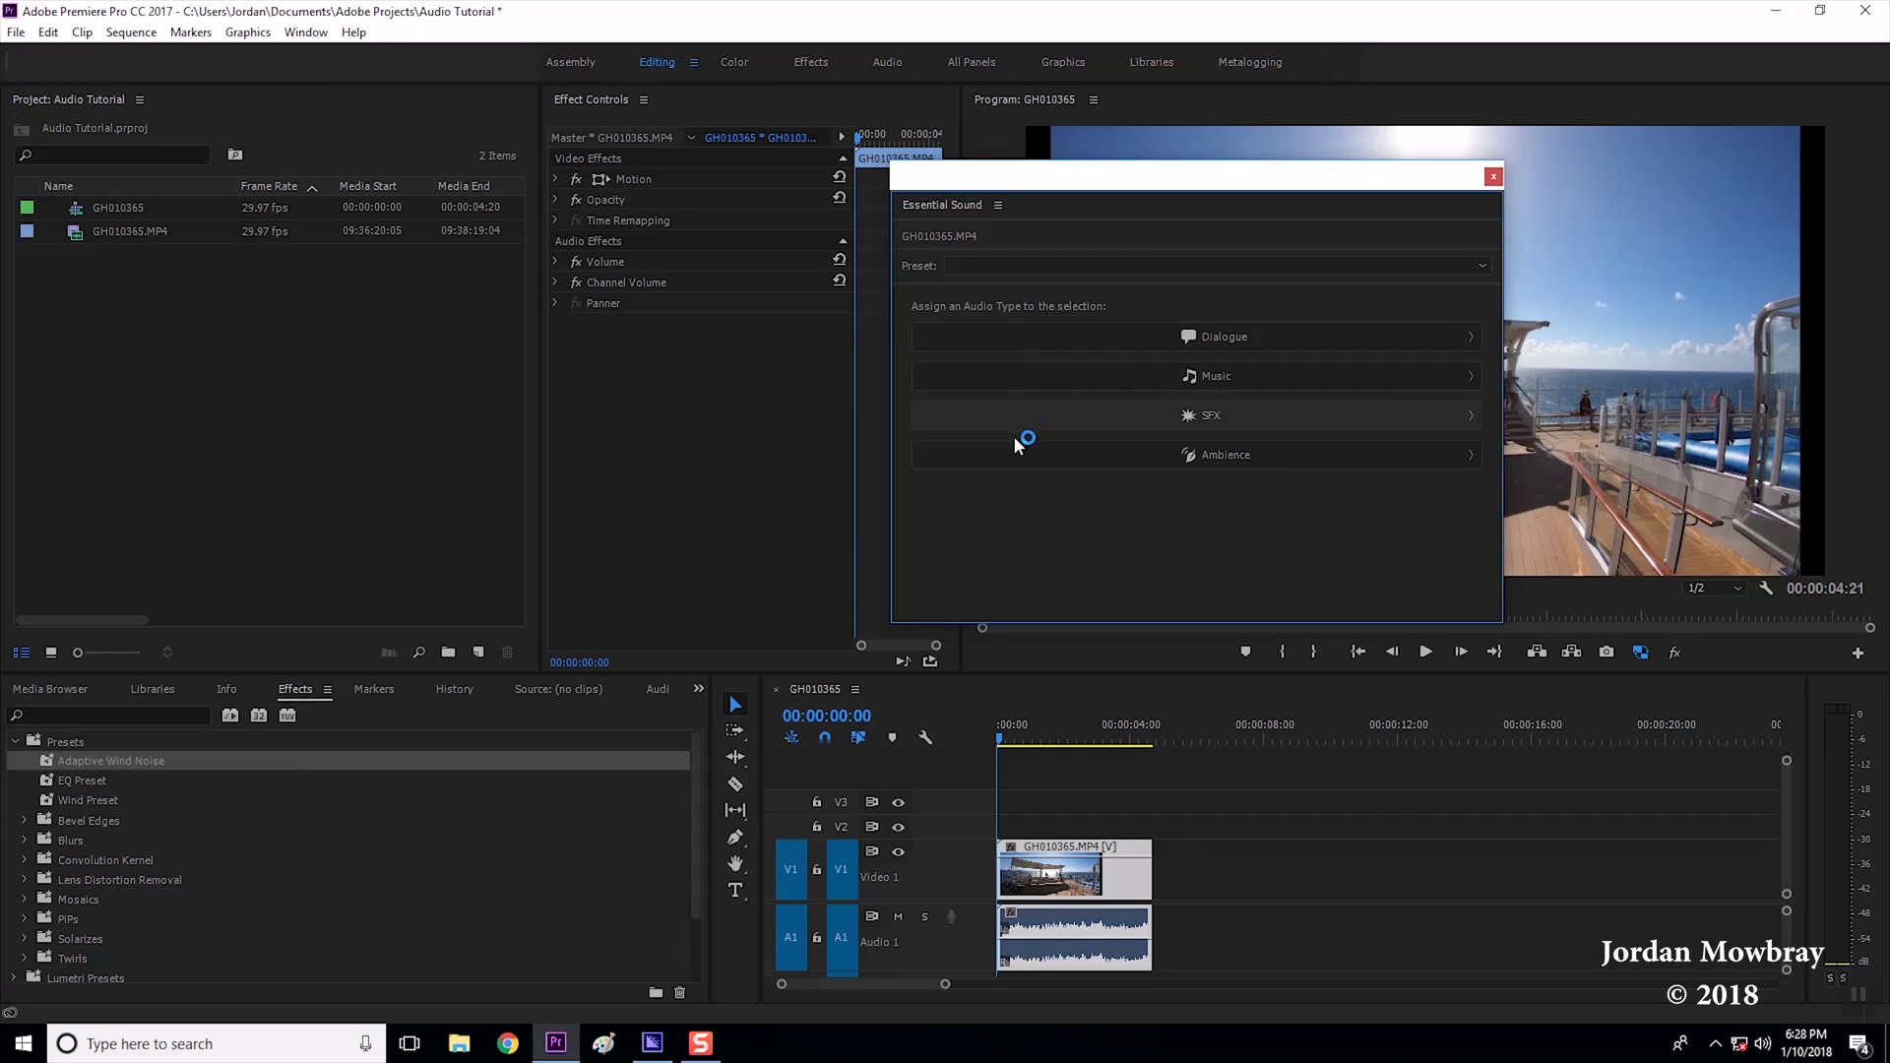
click(1029, 347)
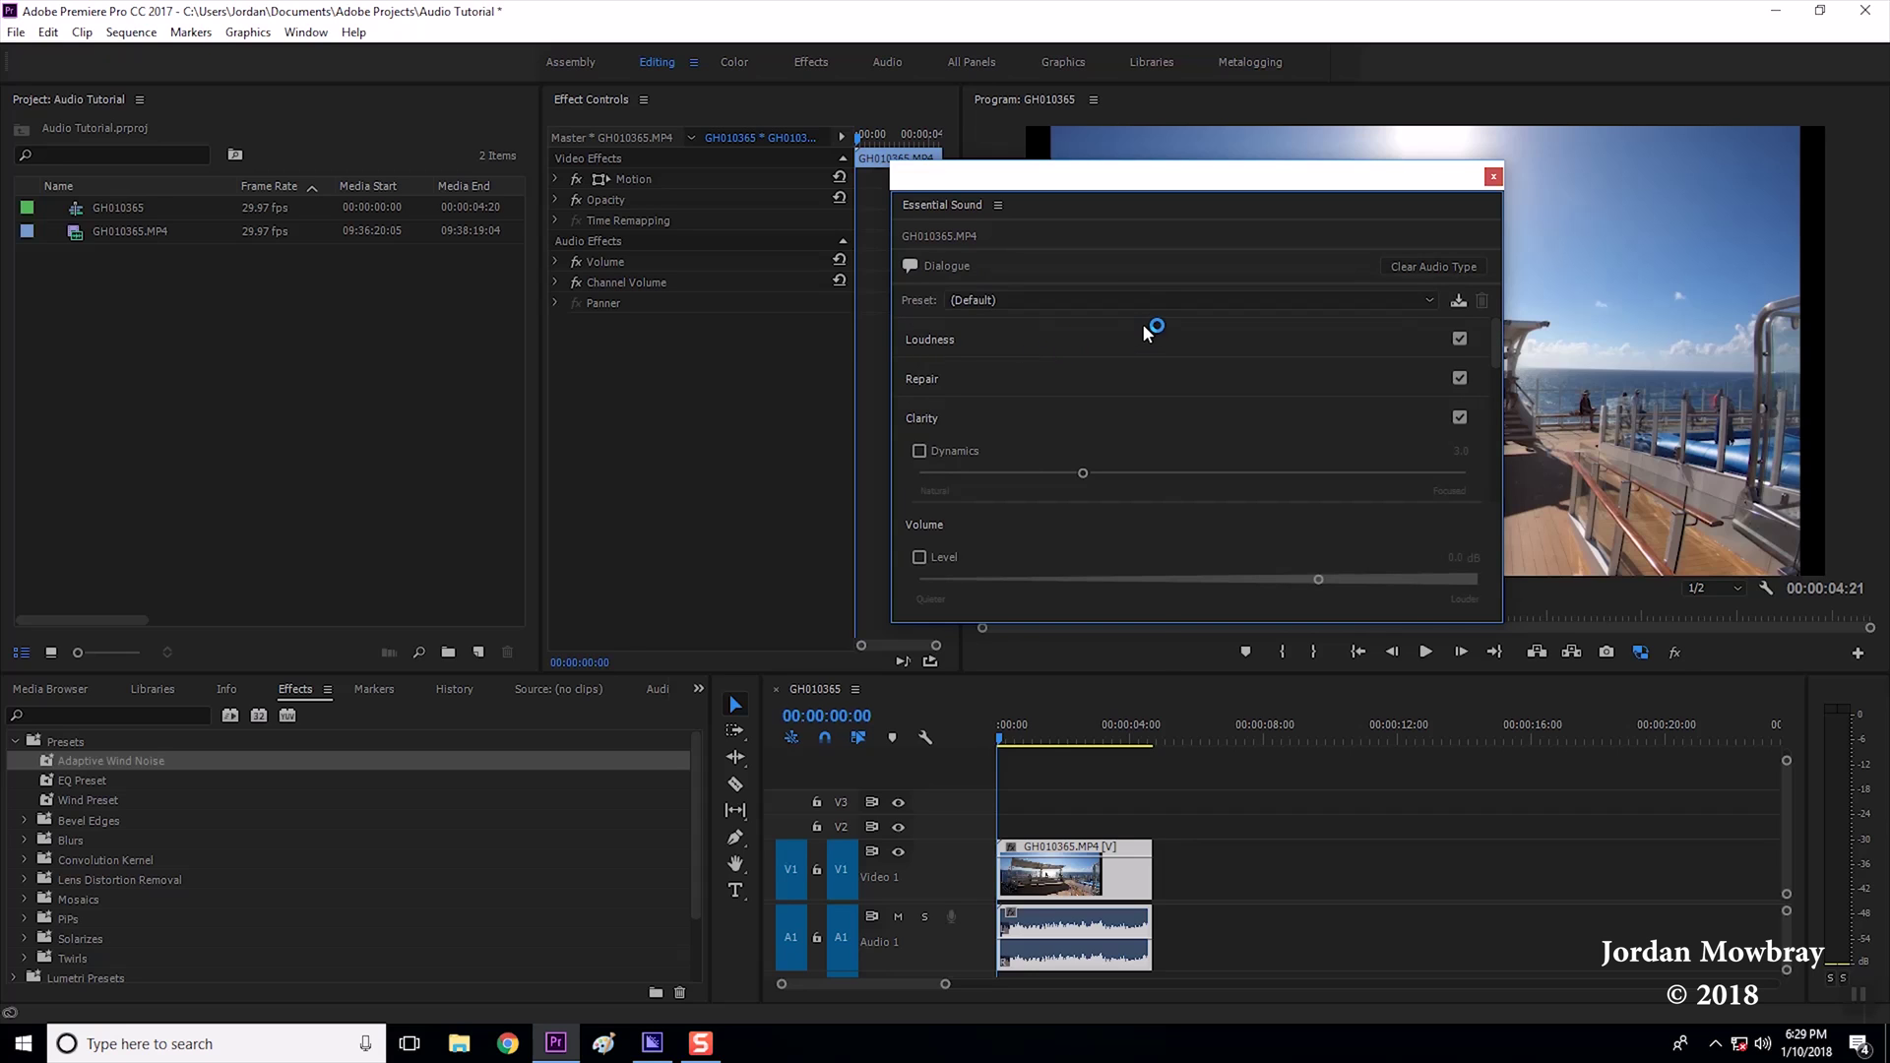
click(1147, 305)
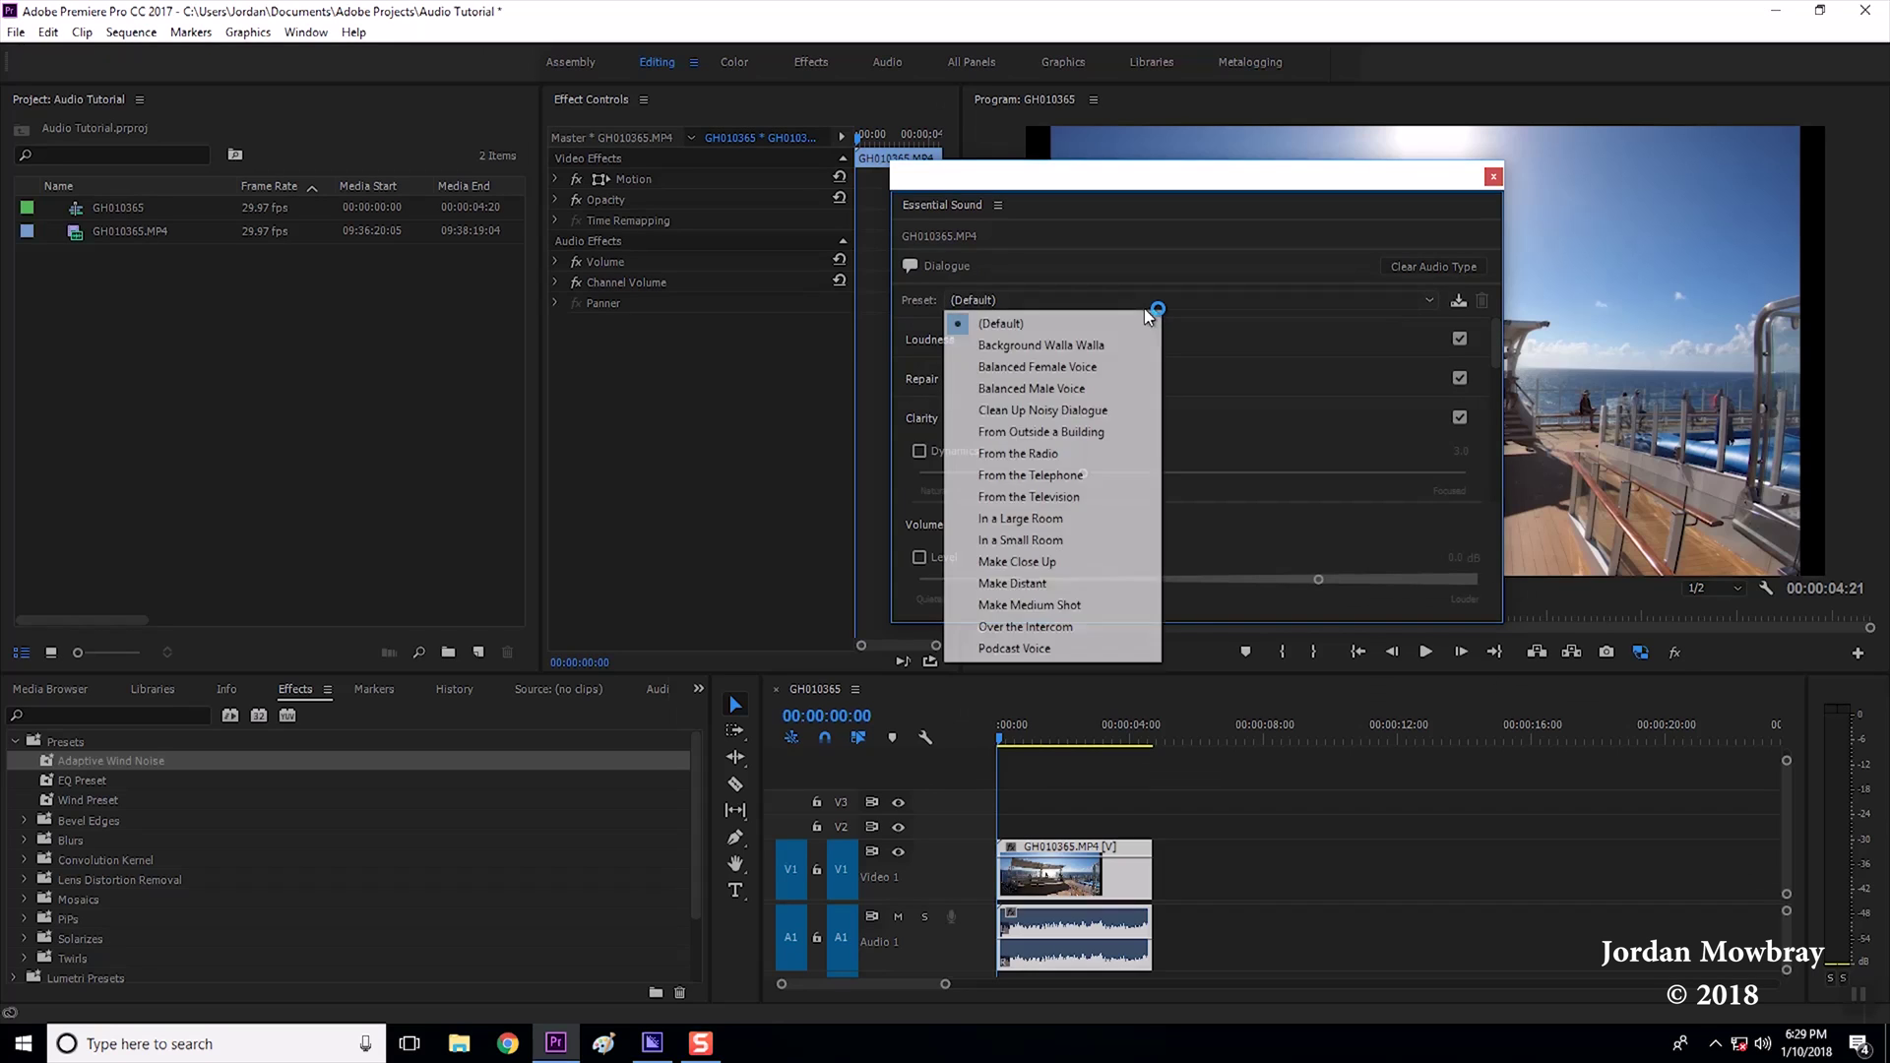
click(1072, 410)
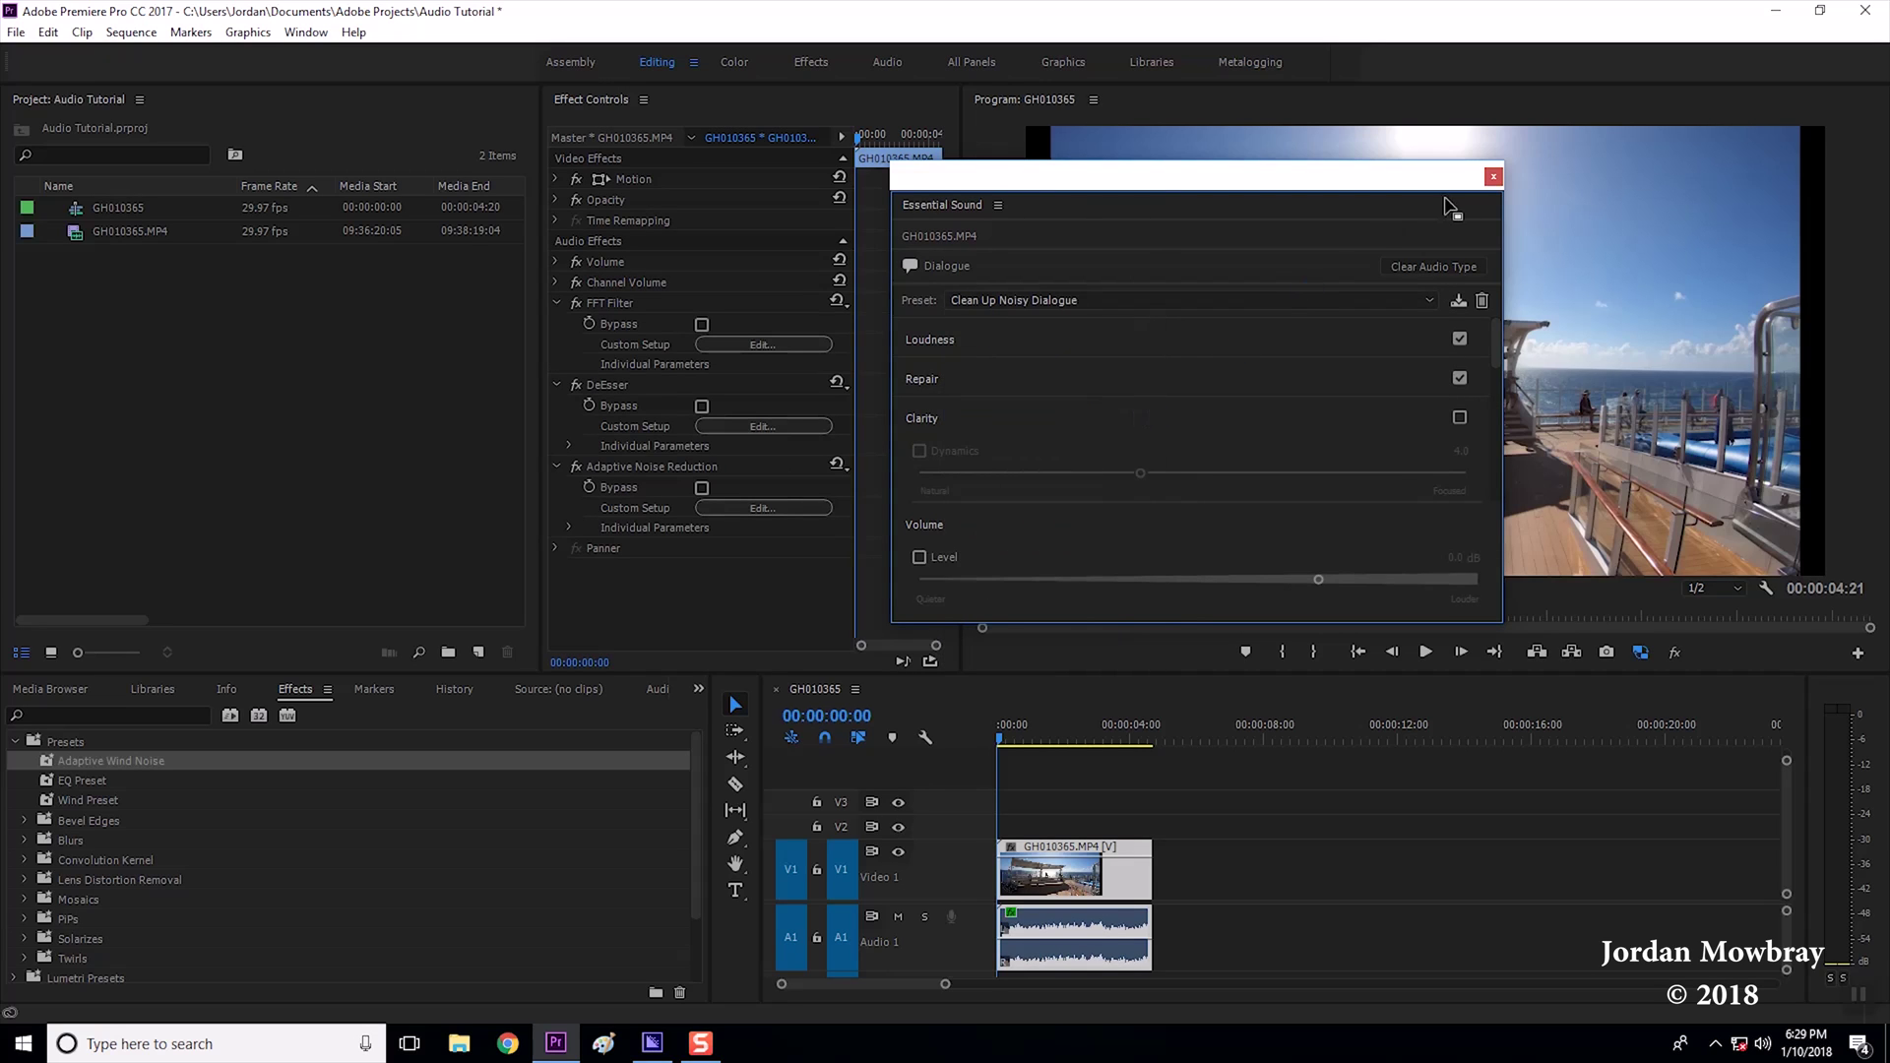
click(1493, 177)
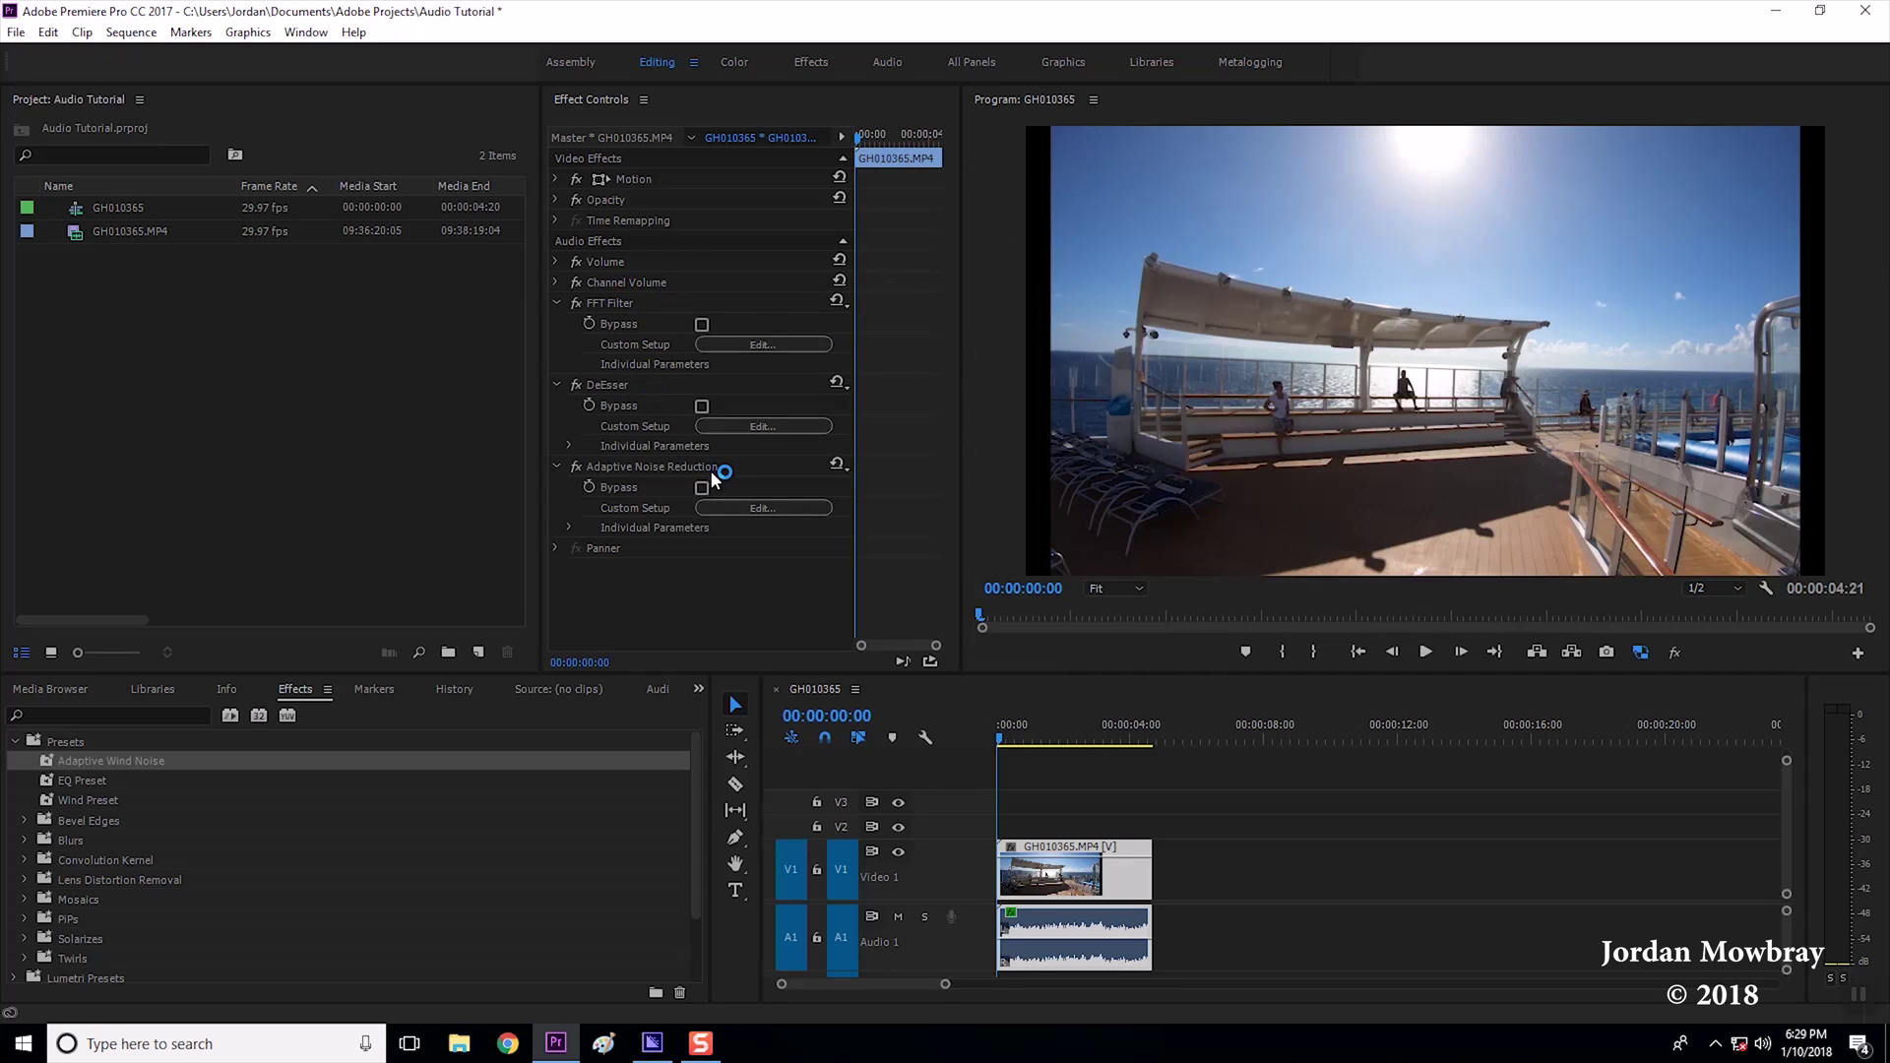
Switch the FFT Filter to the 'Kill The Mic Rumble' preset
click(774, 348)
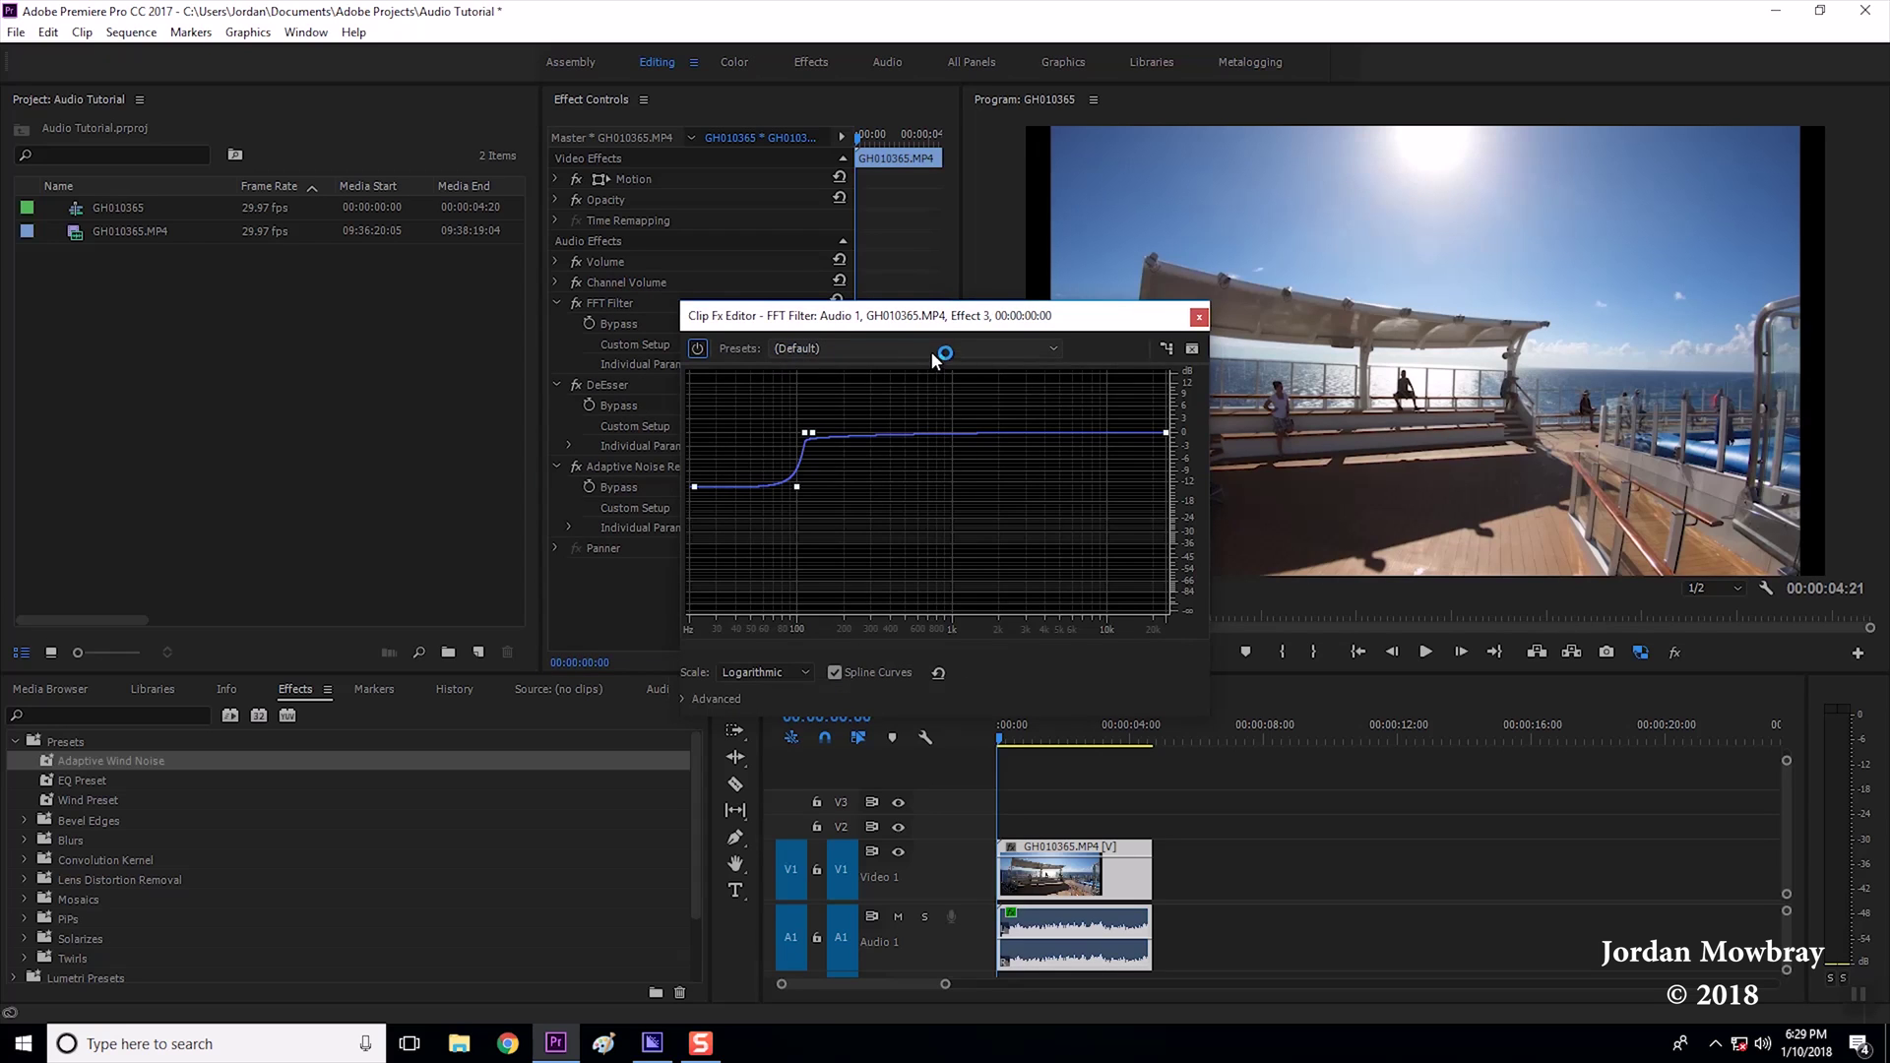
click(930, 350)
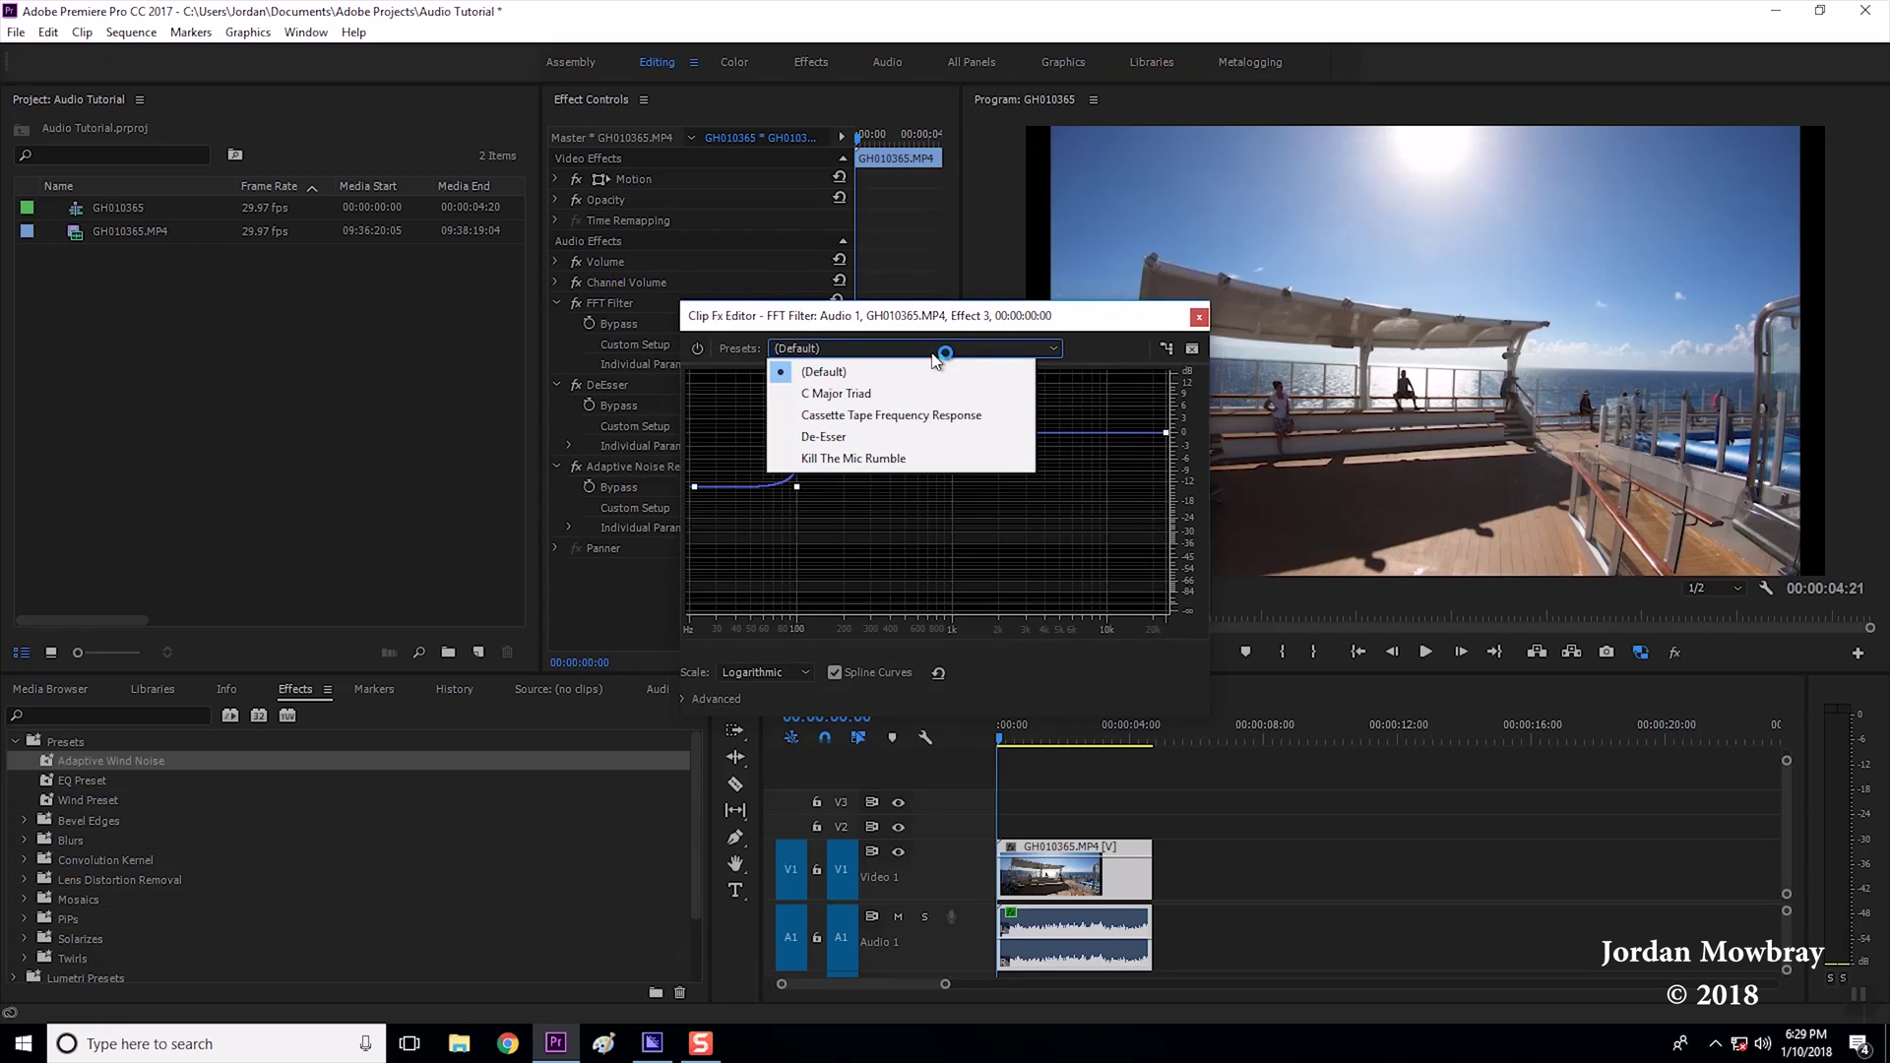
click(916, 461)
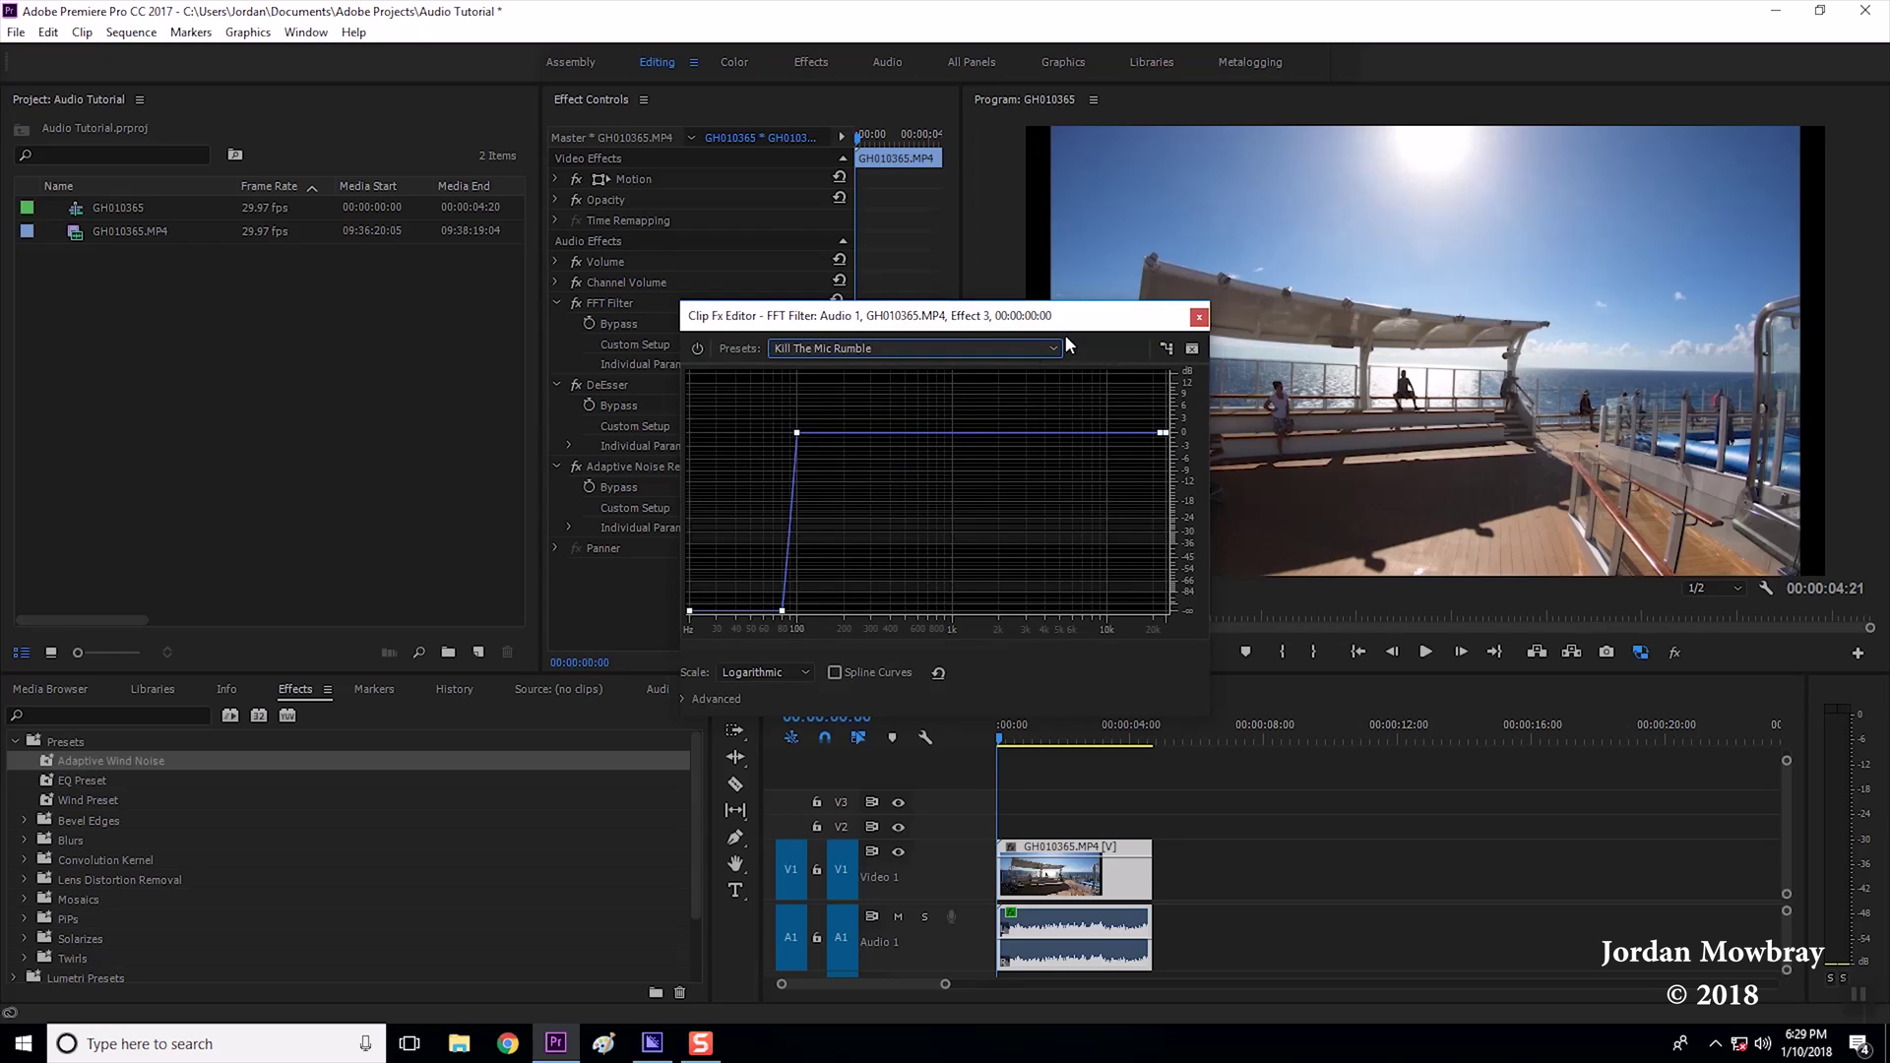
click(1198, 318)
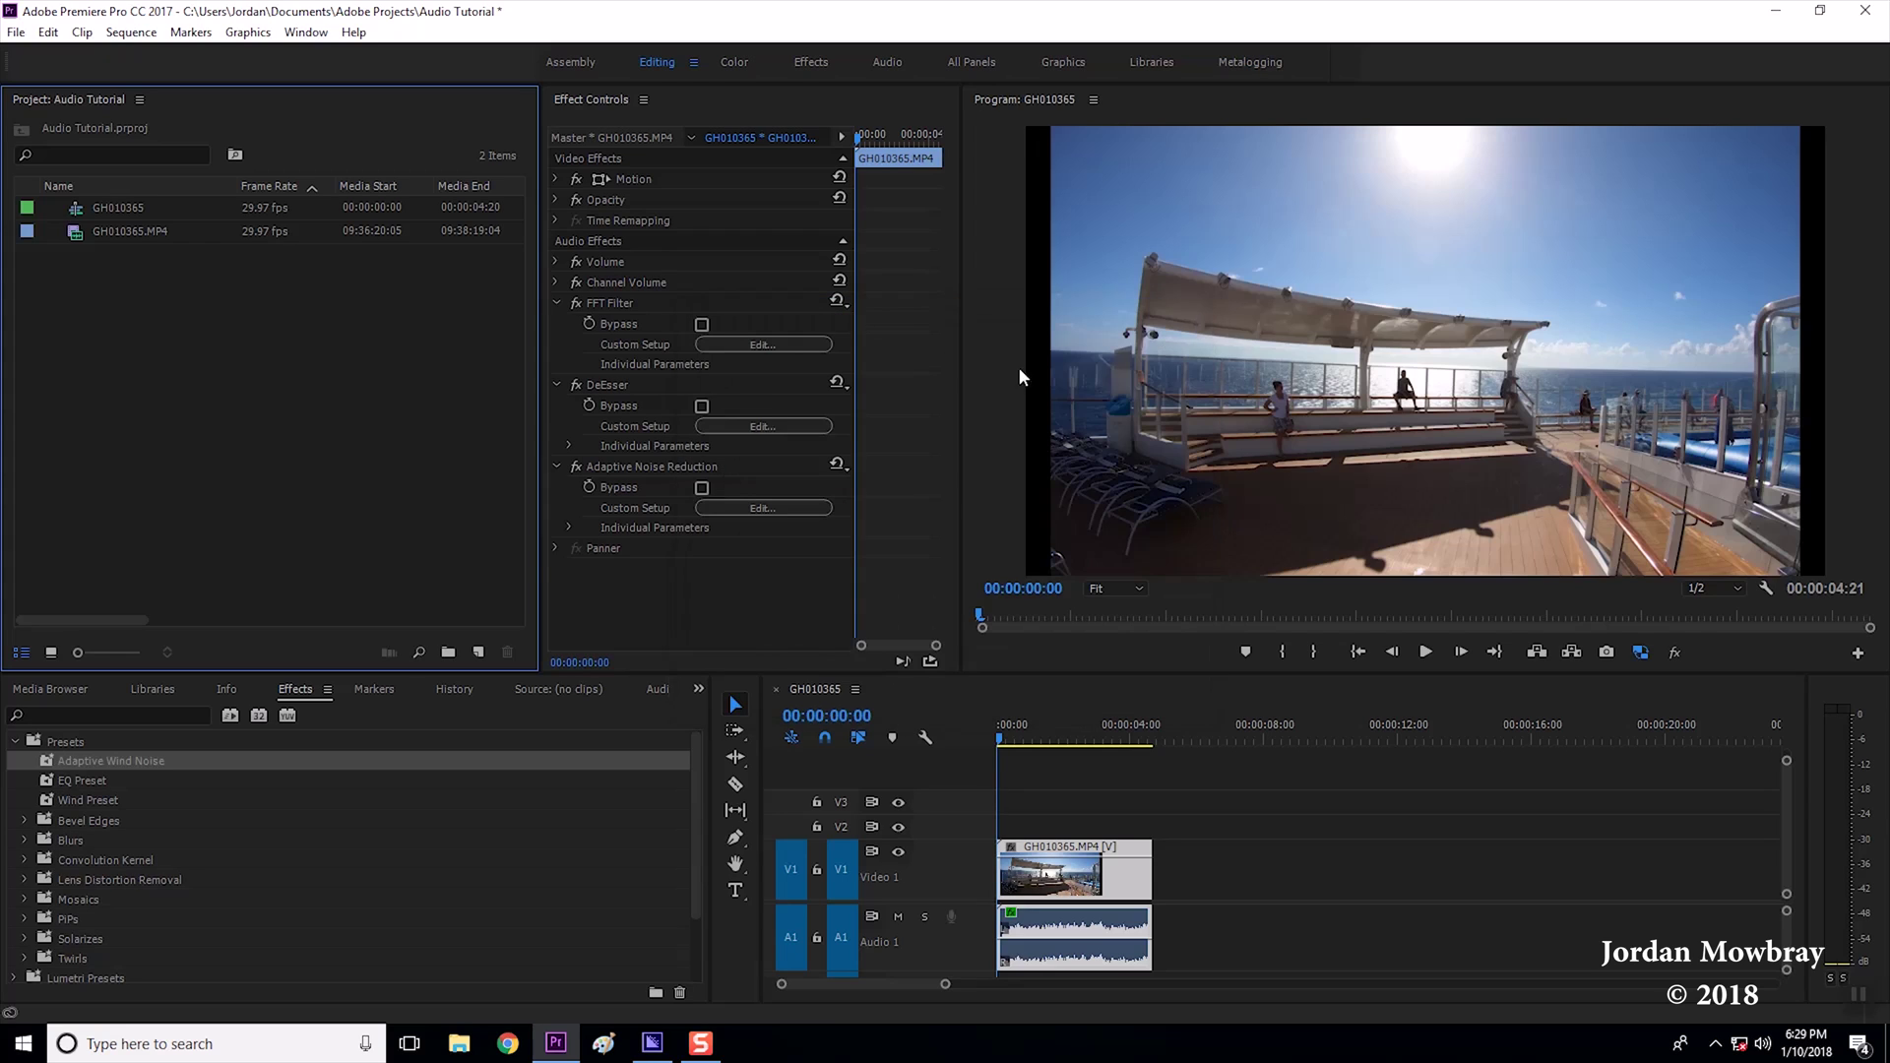
Leave DeEsser unchanged, choose an Adaptive Noise Reduction preset, and play the clip
click(762, 426)
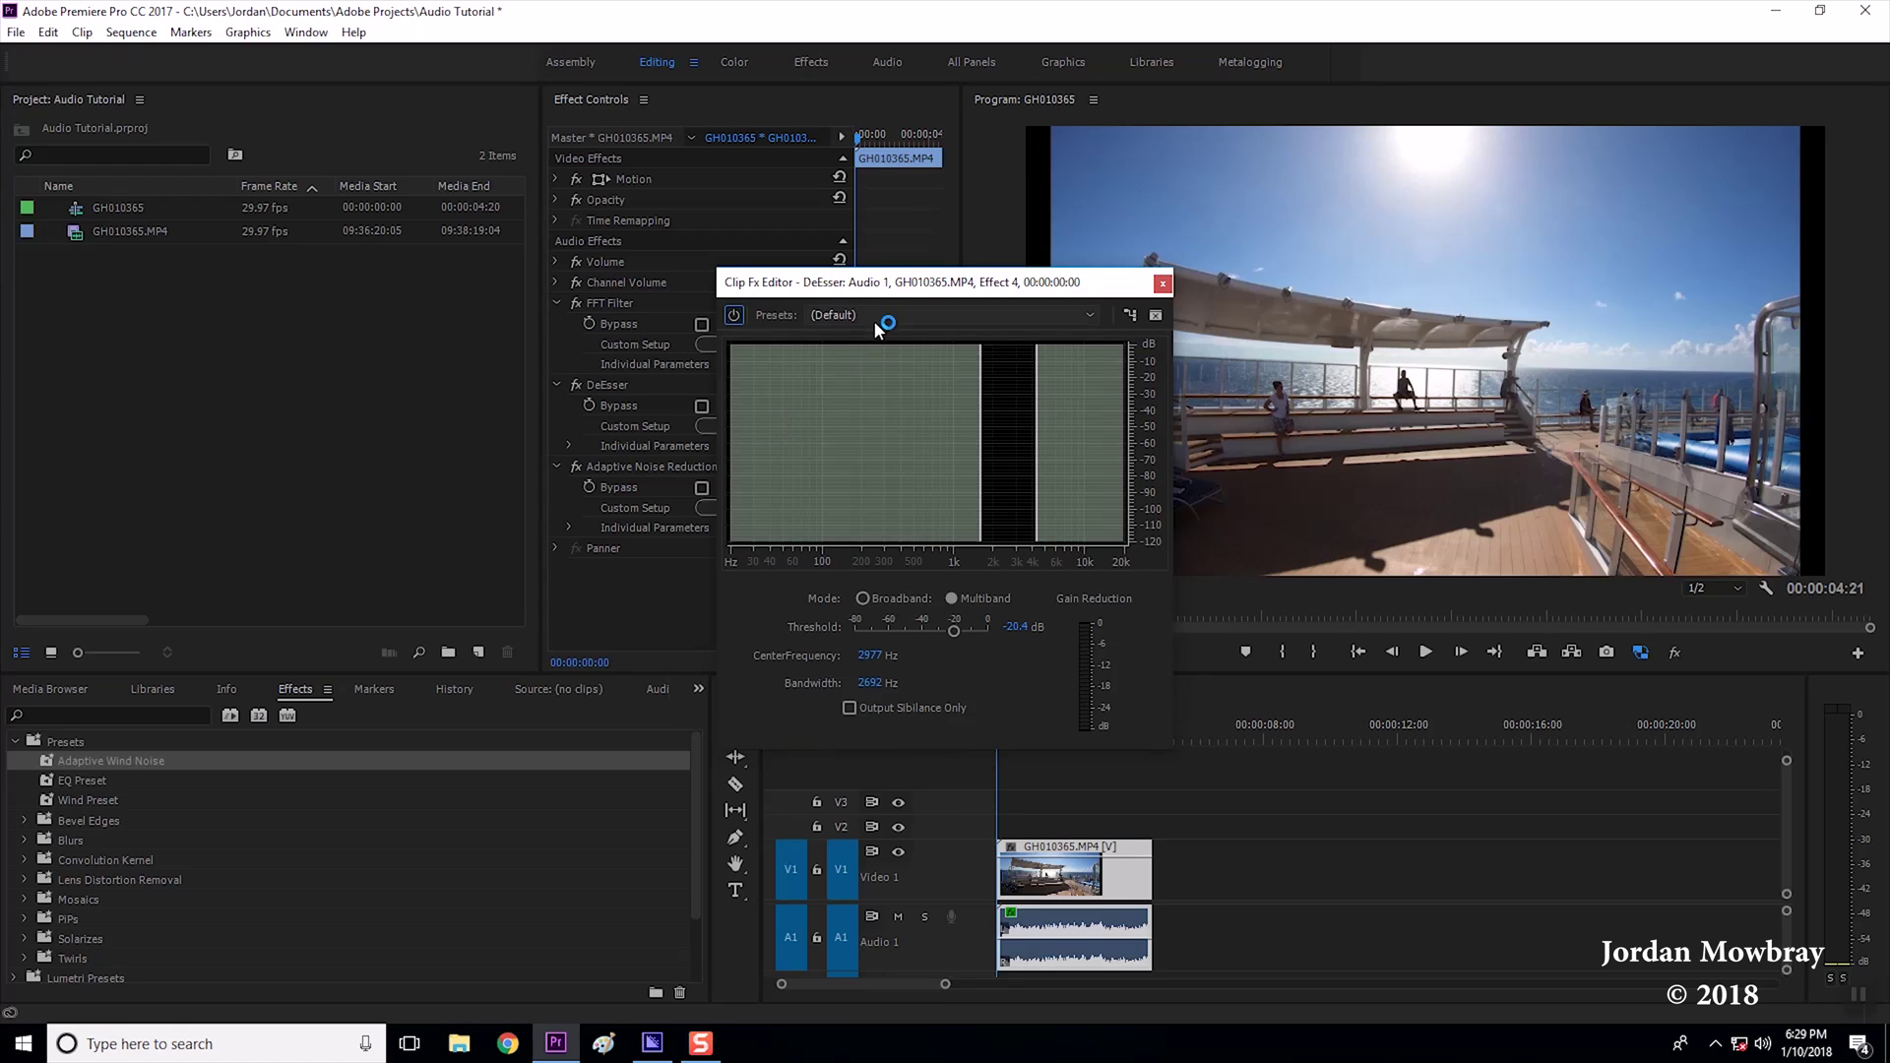
click(1162, 283)
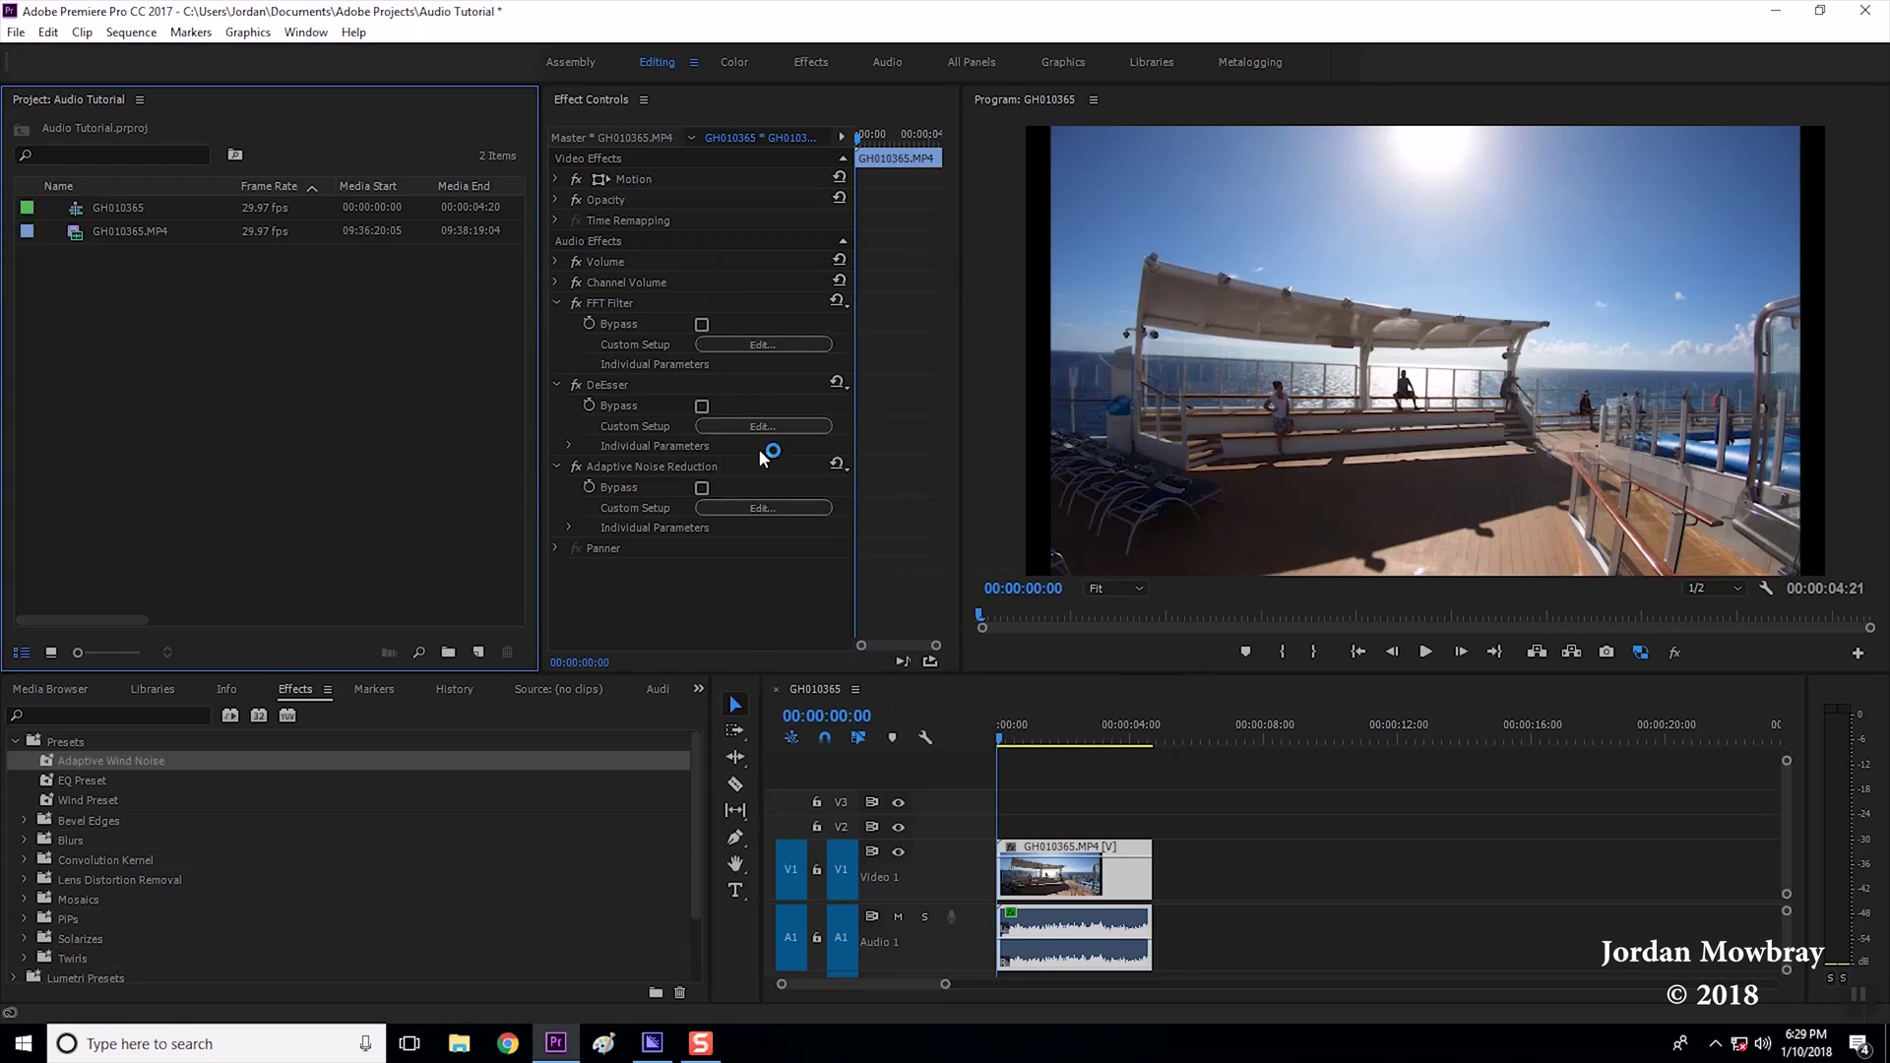
click(764, 508)
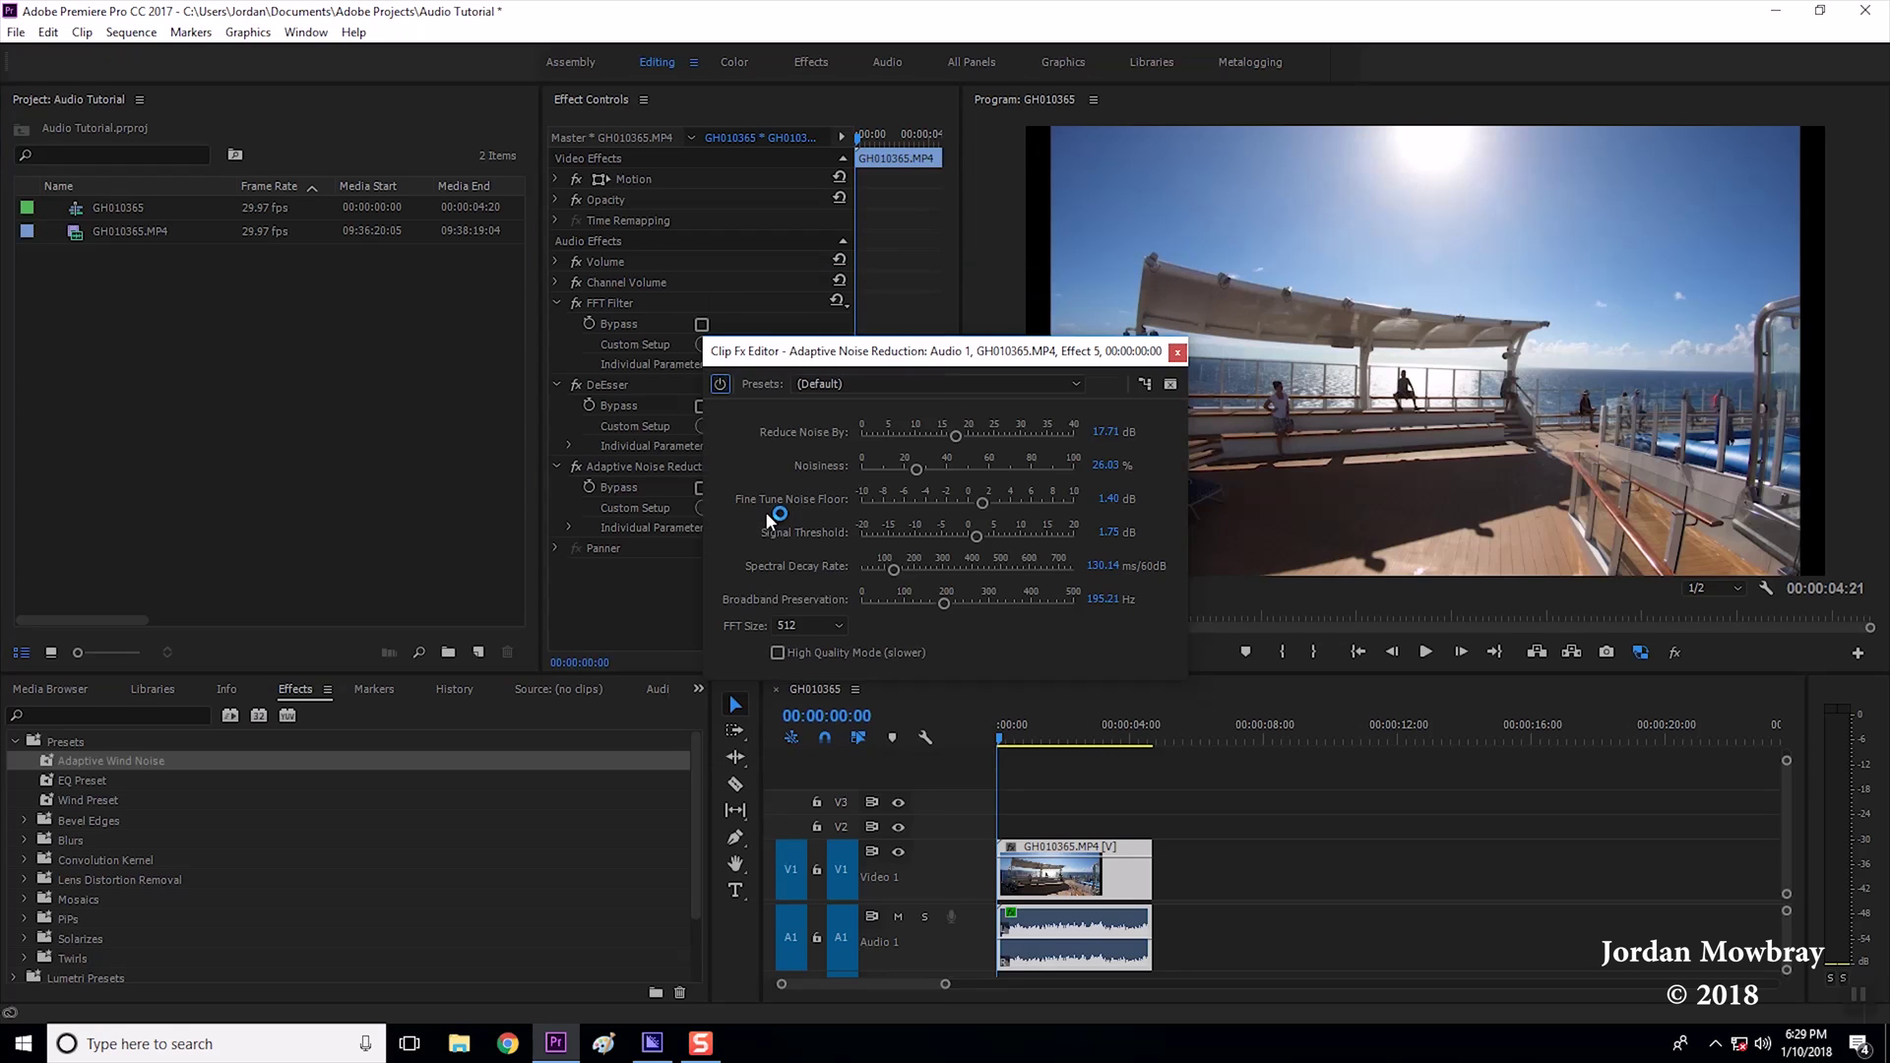
click(928, 384)
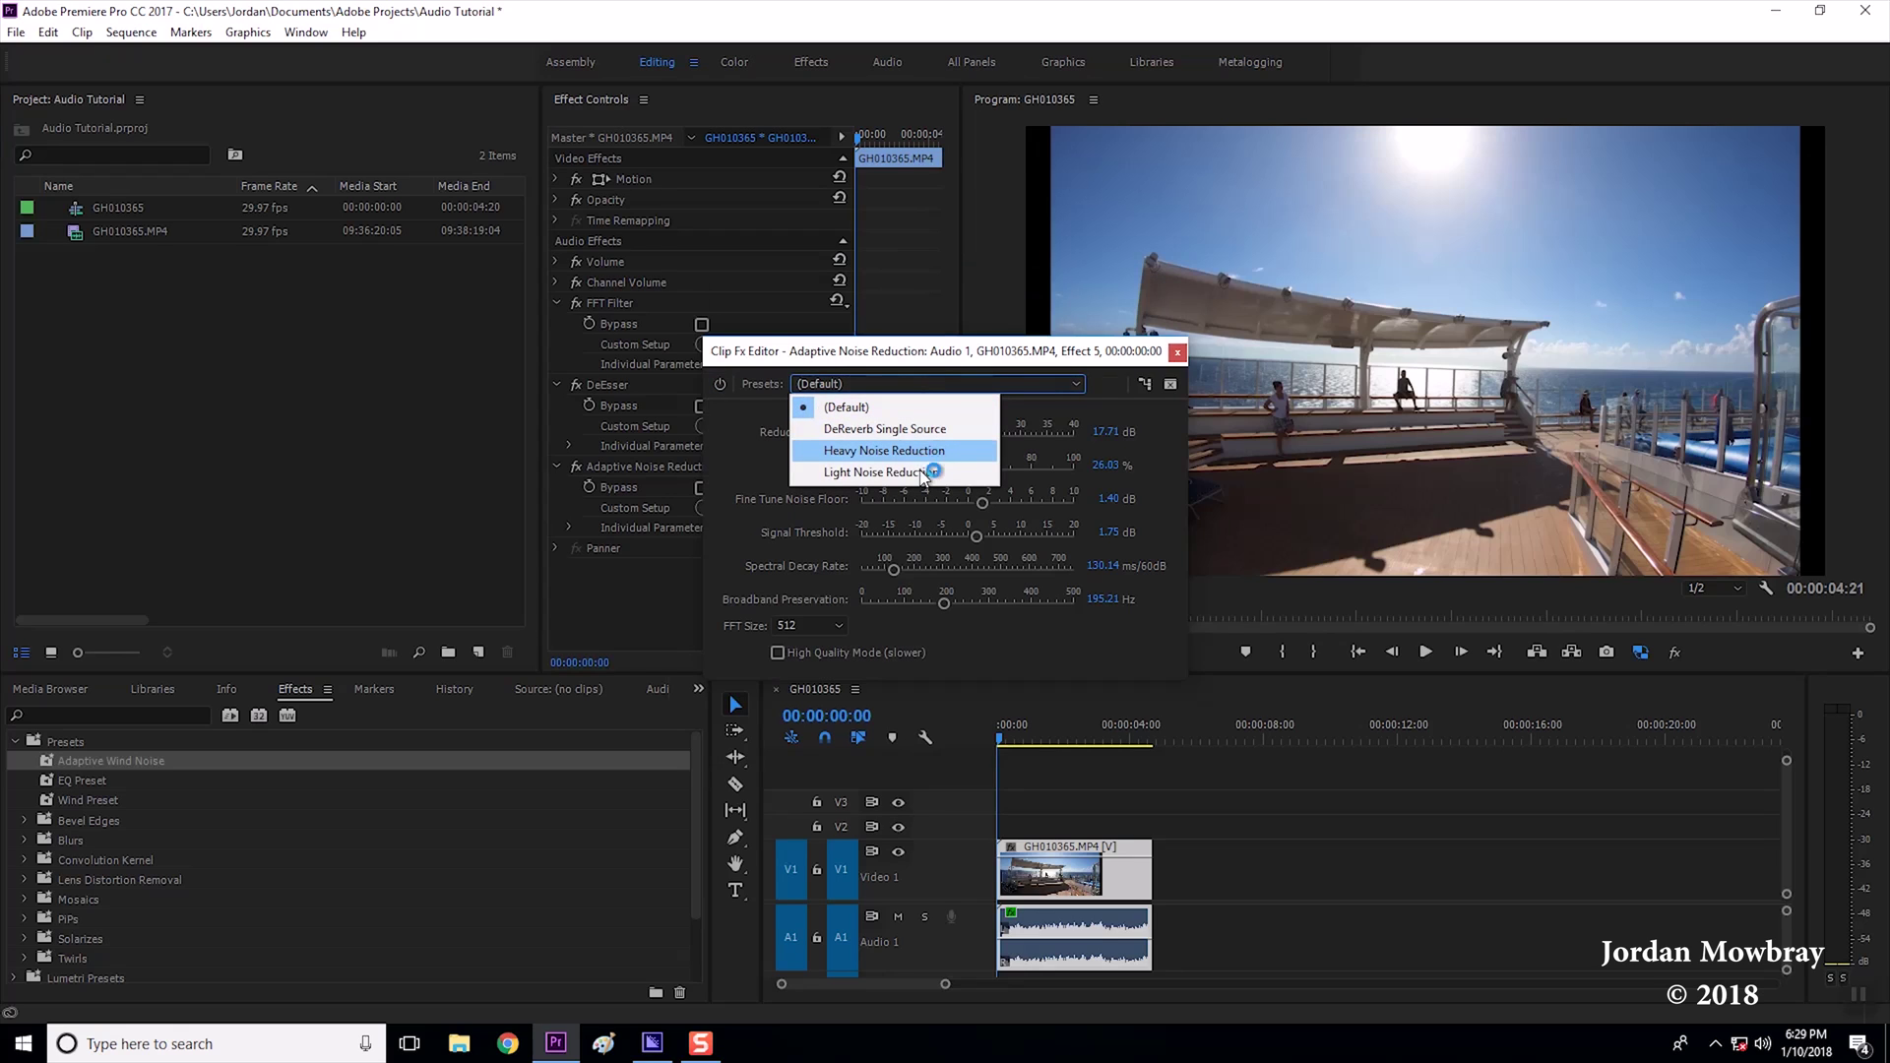
click(1177, 351)
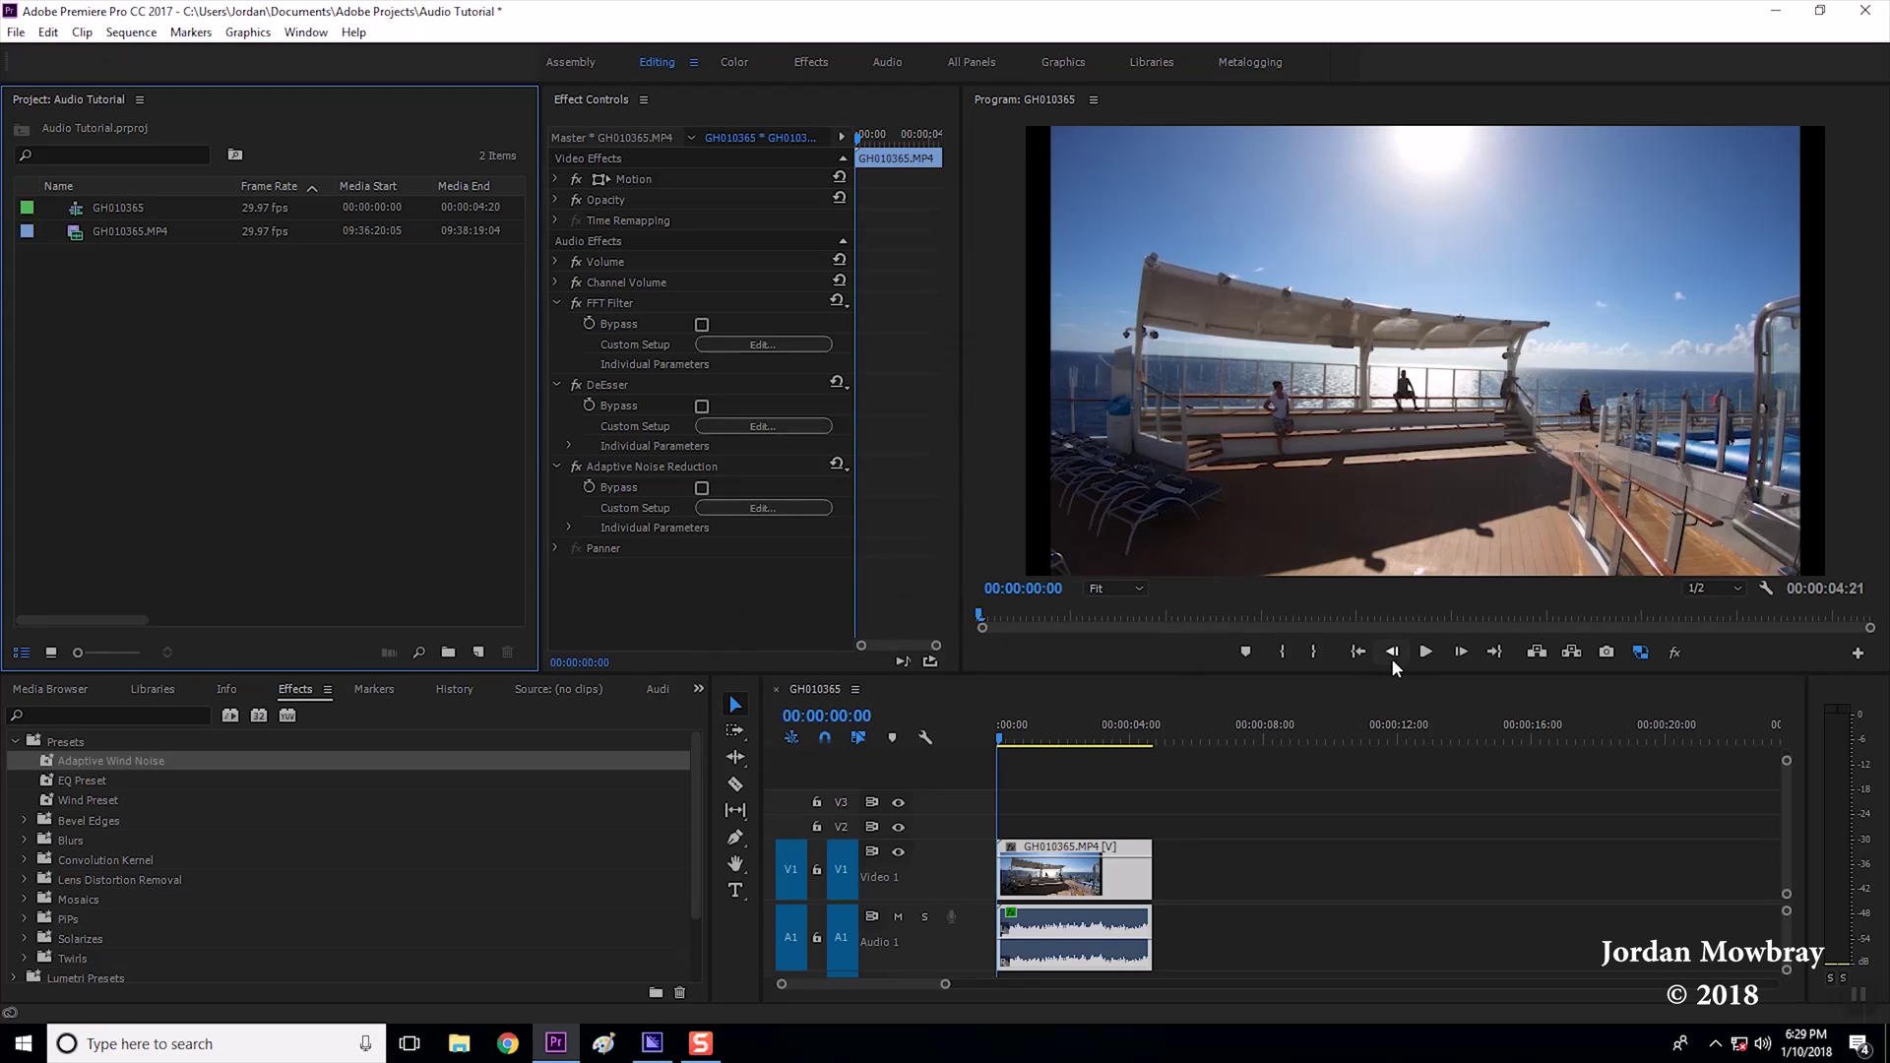
click(1425, 652)
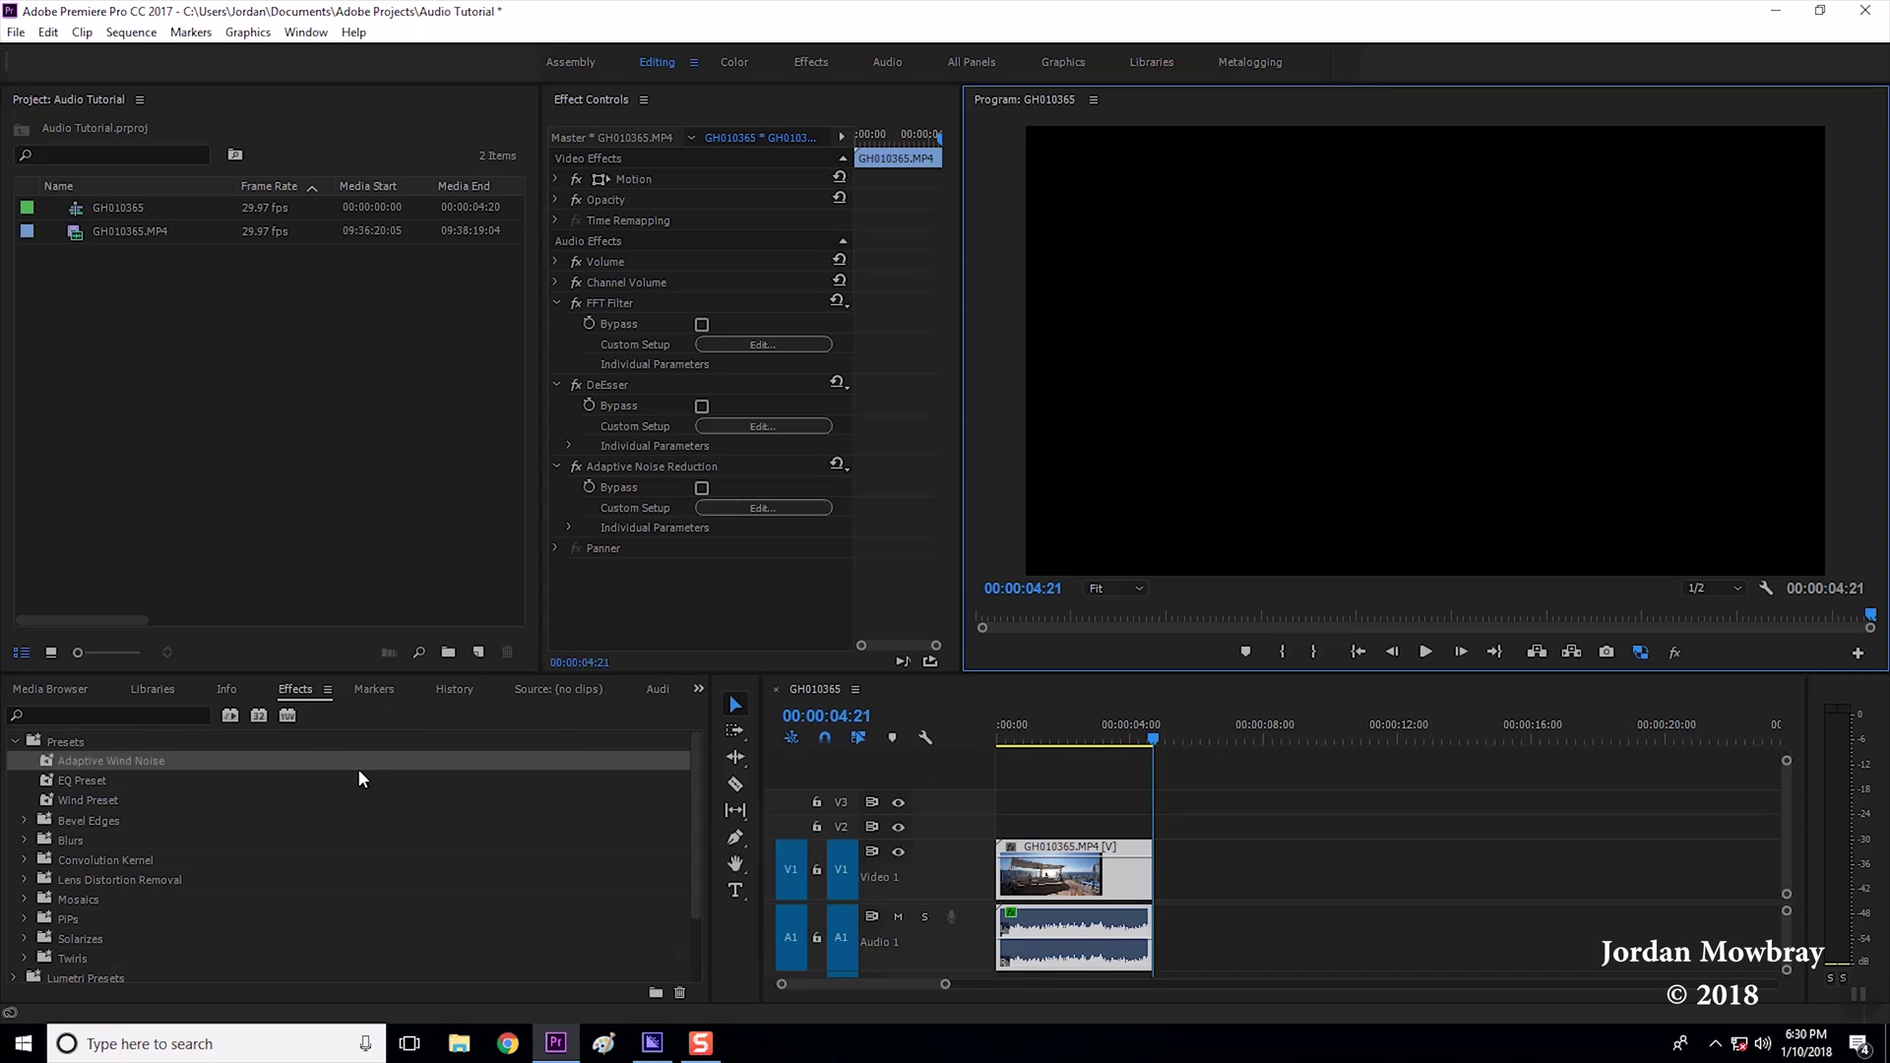
Search Effects for 'high' and drag Highpass onto the Audio 1 clip
click(96, 717)
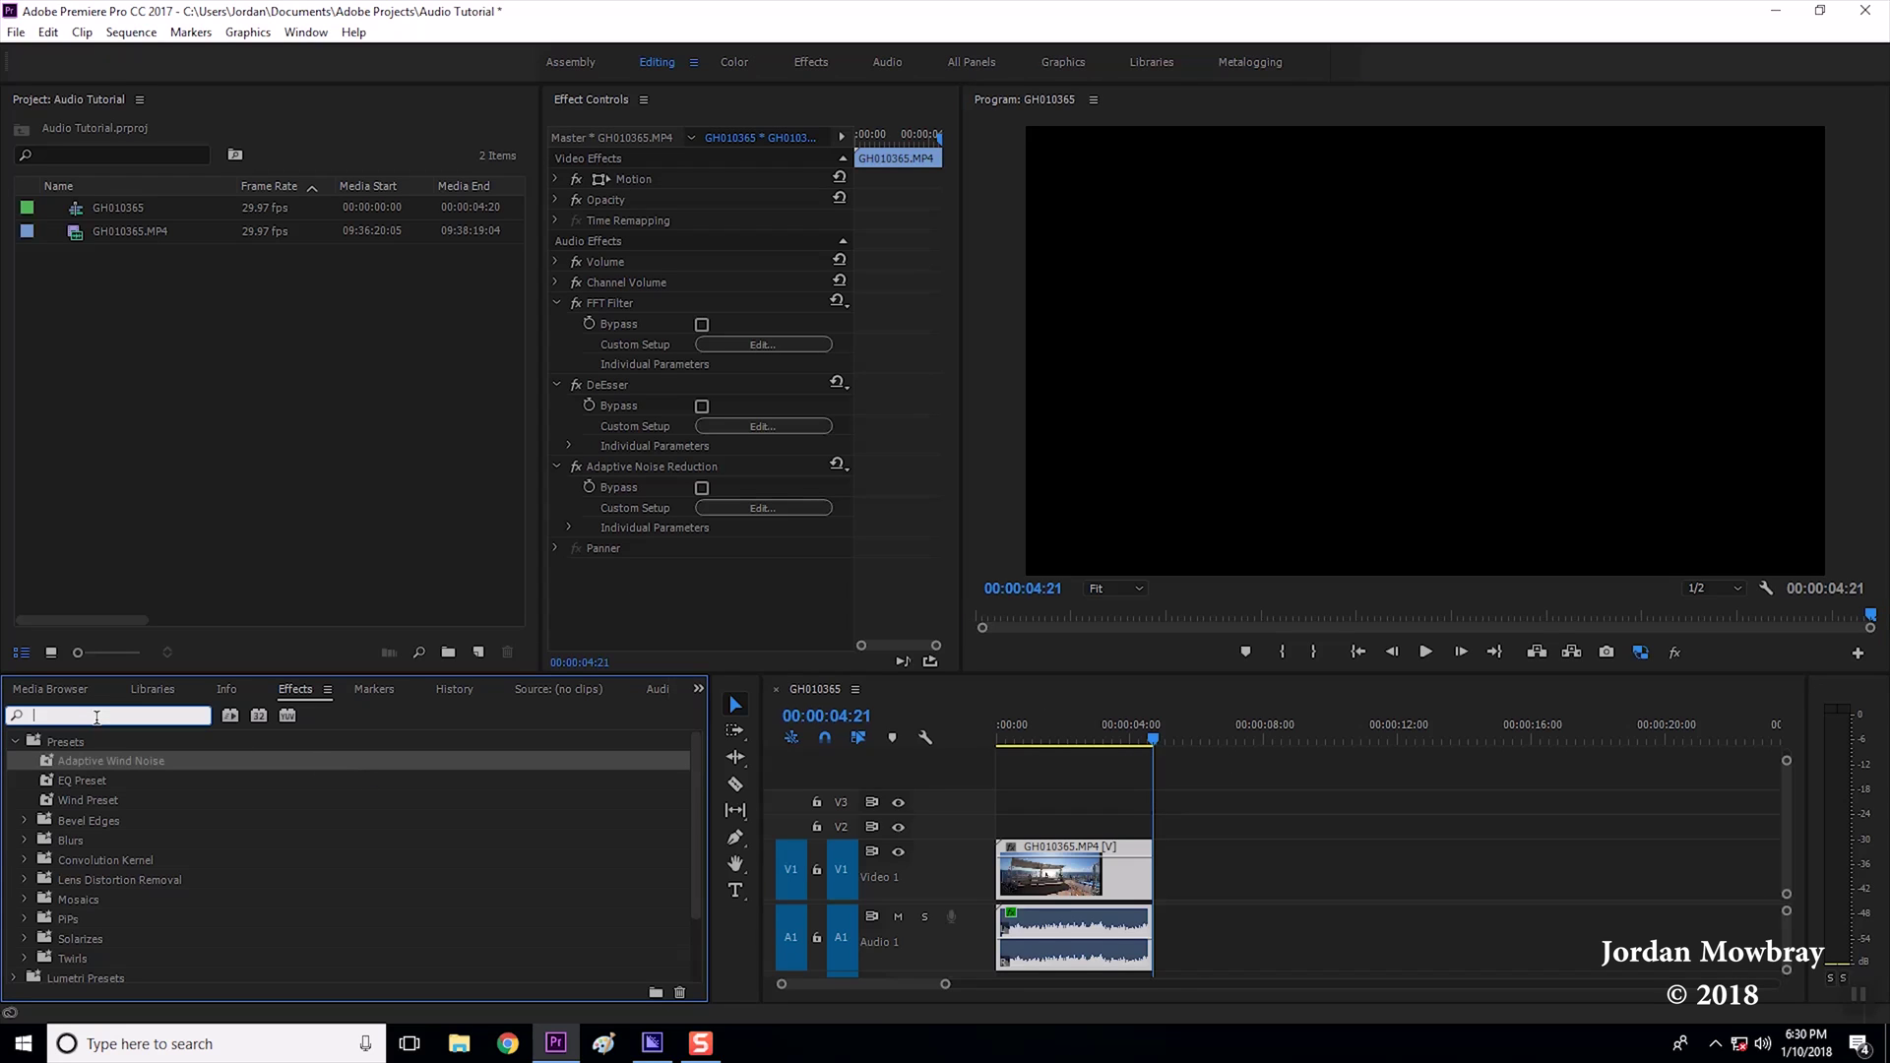
text(high)
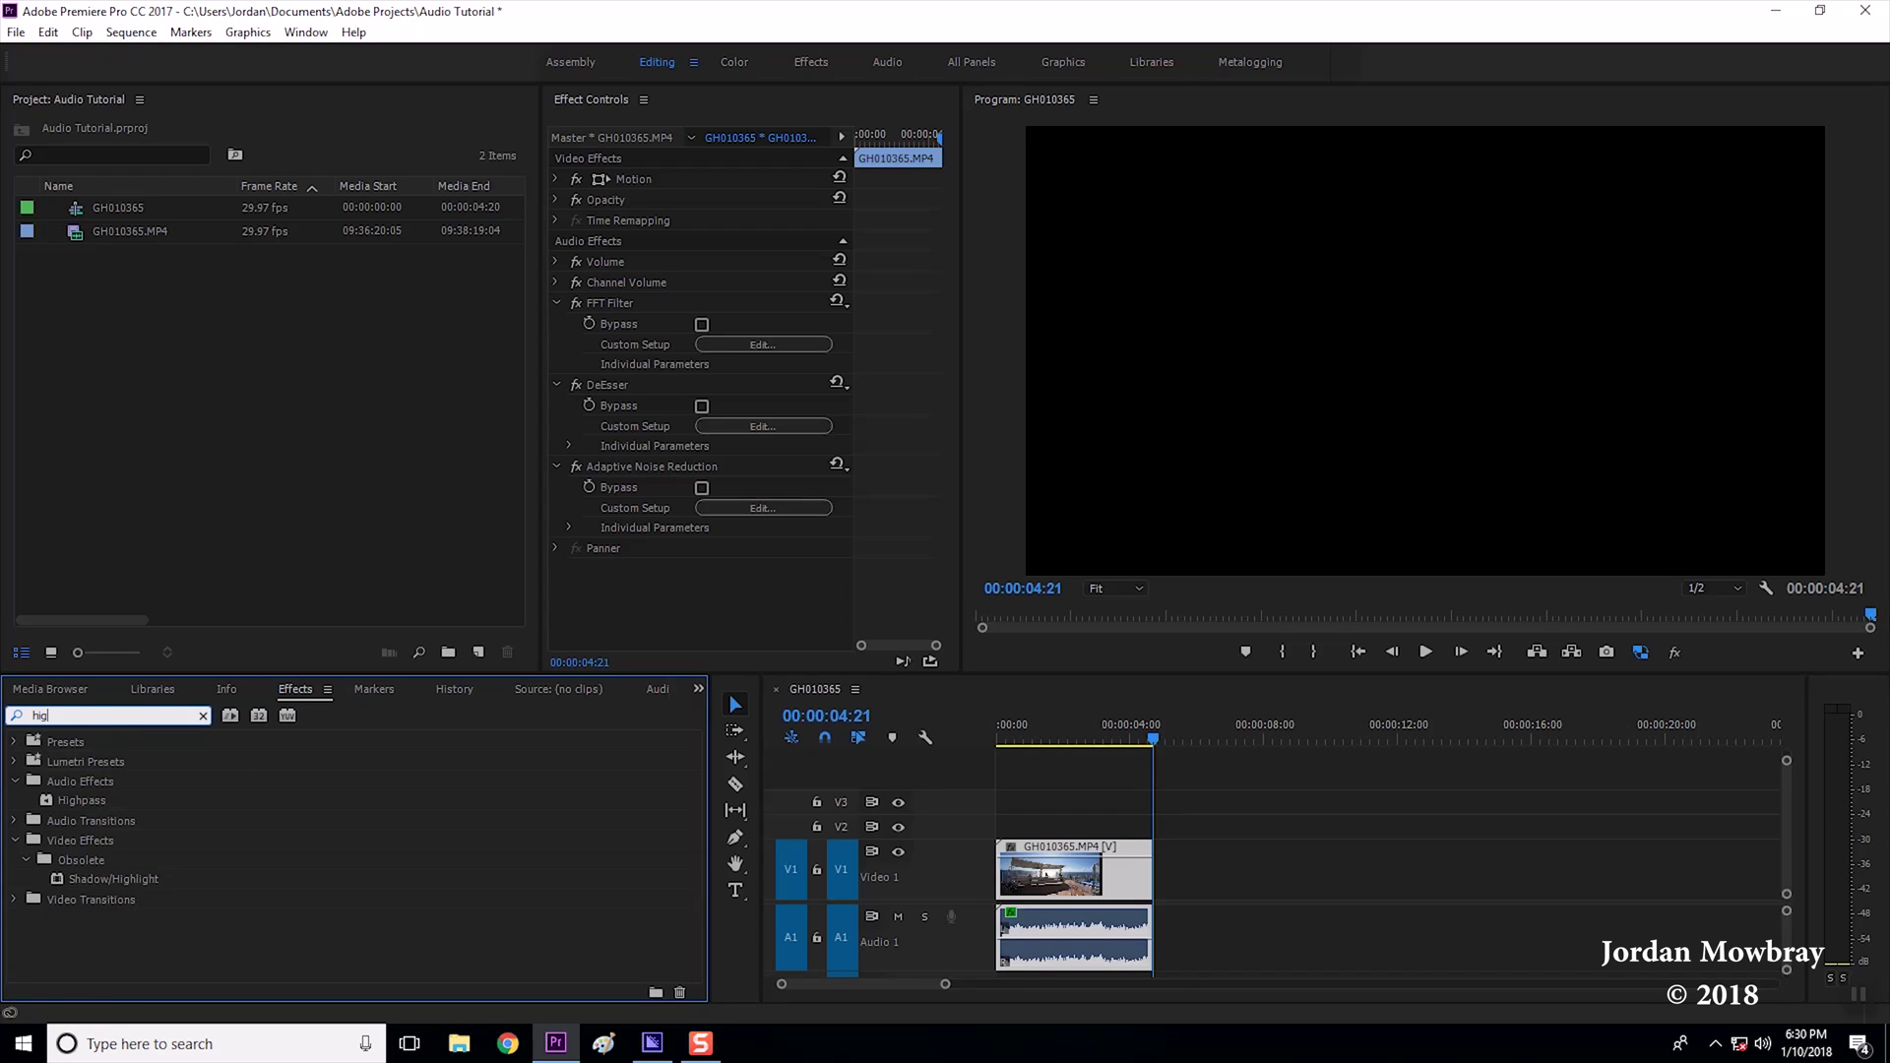
click(77, 800)
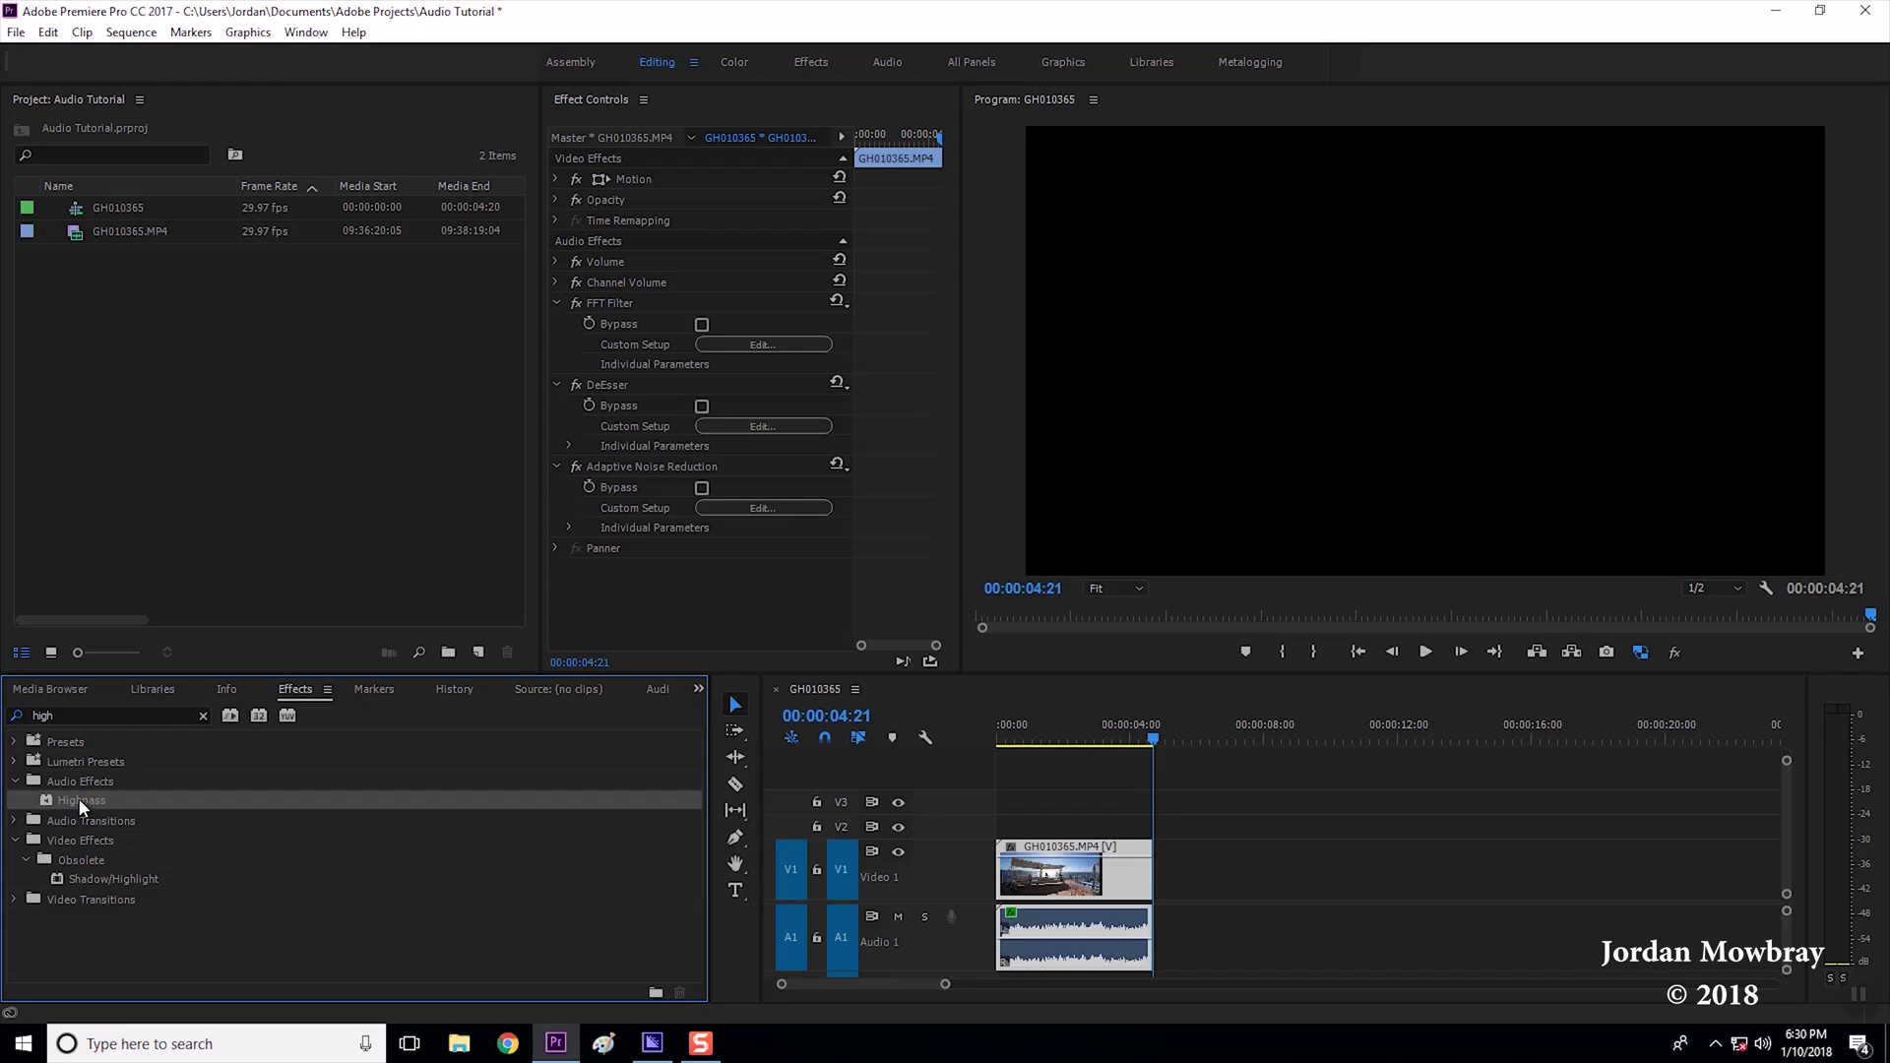
drag(80, 799, 1092, 948)
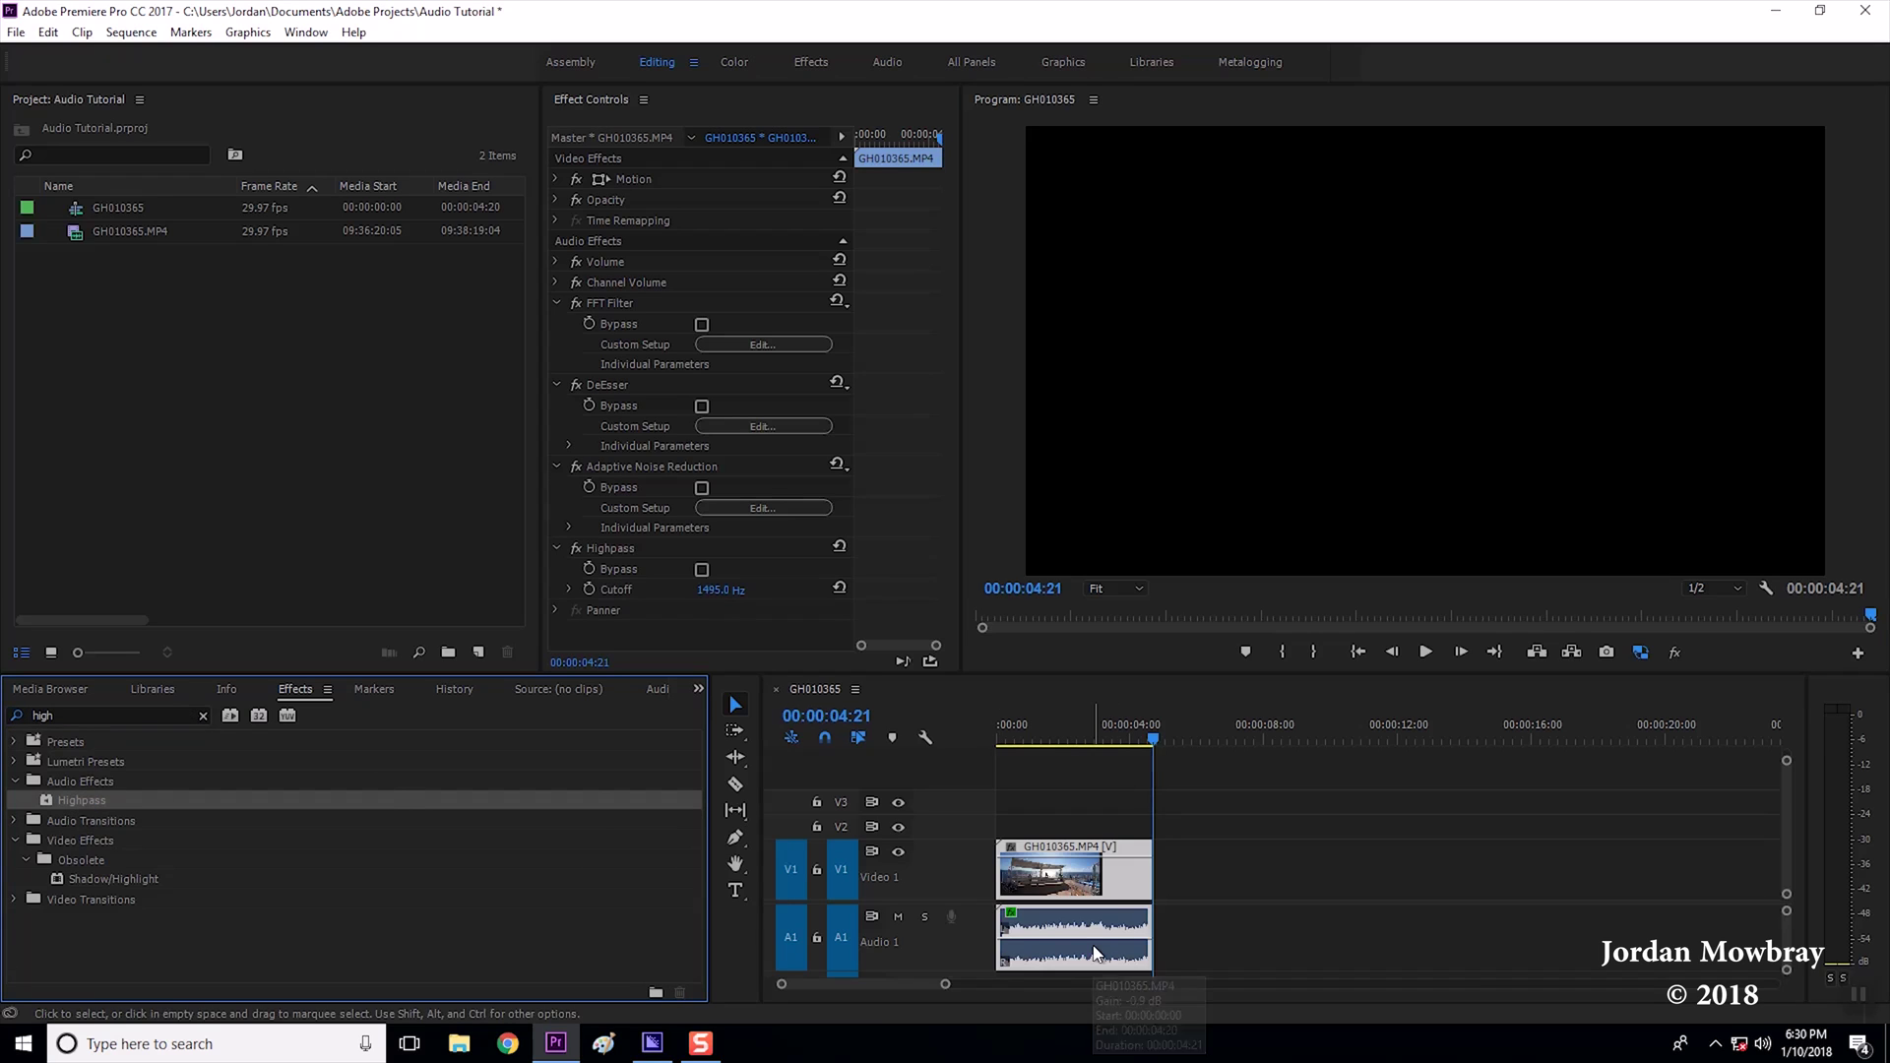
click(719, 591)
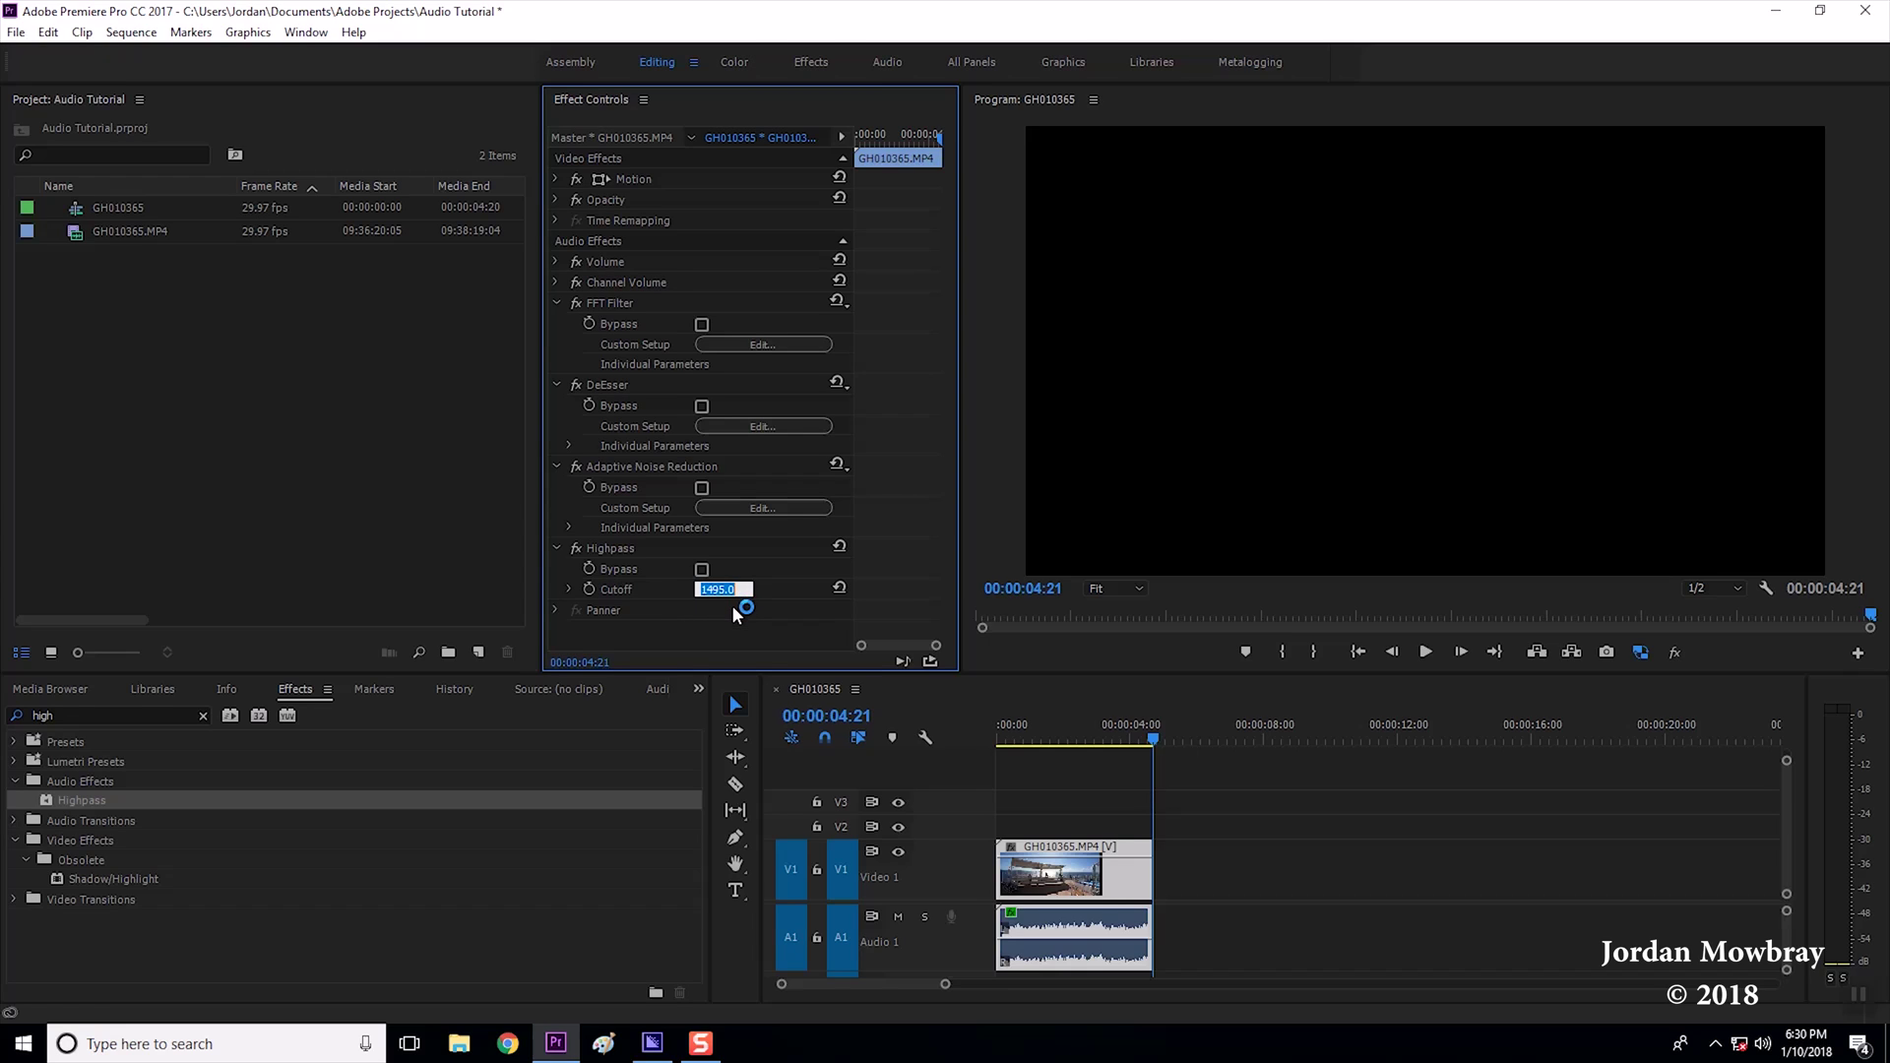
Audition Highpass cutoffs of 500 Hz and 1000 Hz, playing the clip after each
text(500)
key(Return)
click(1425, 651)
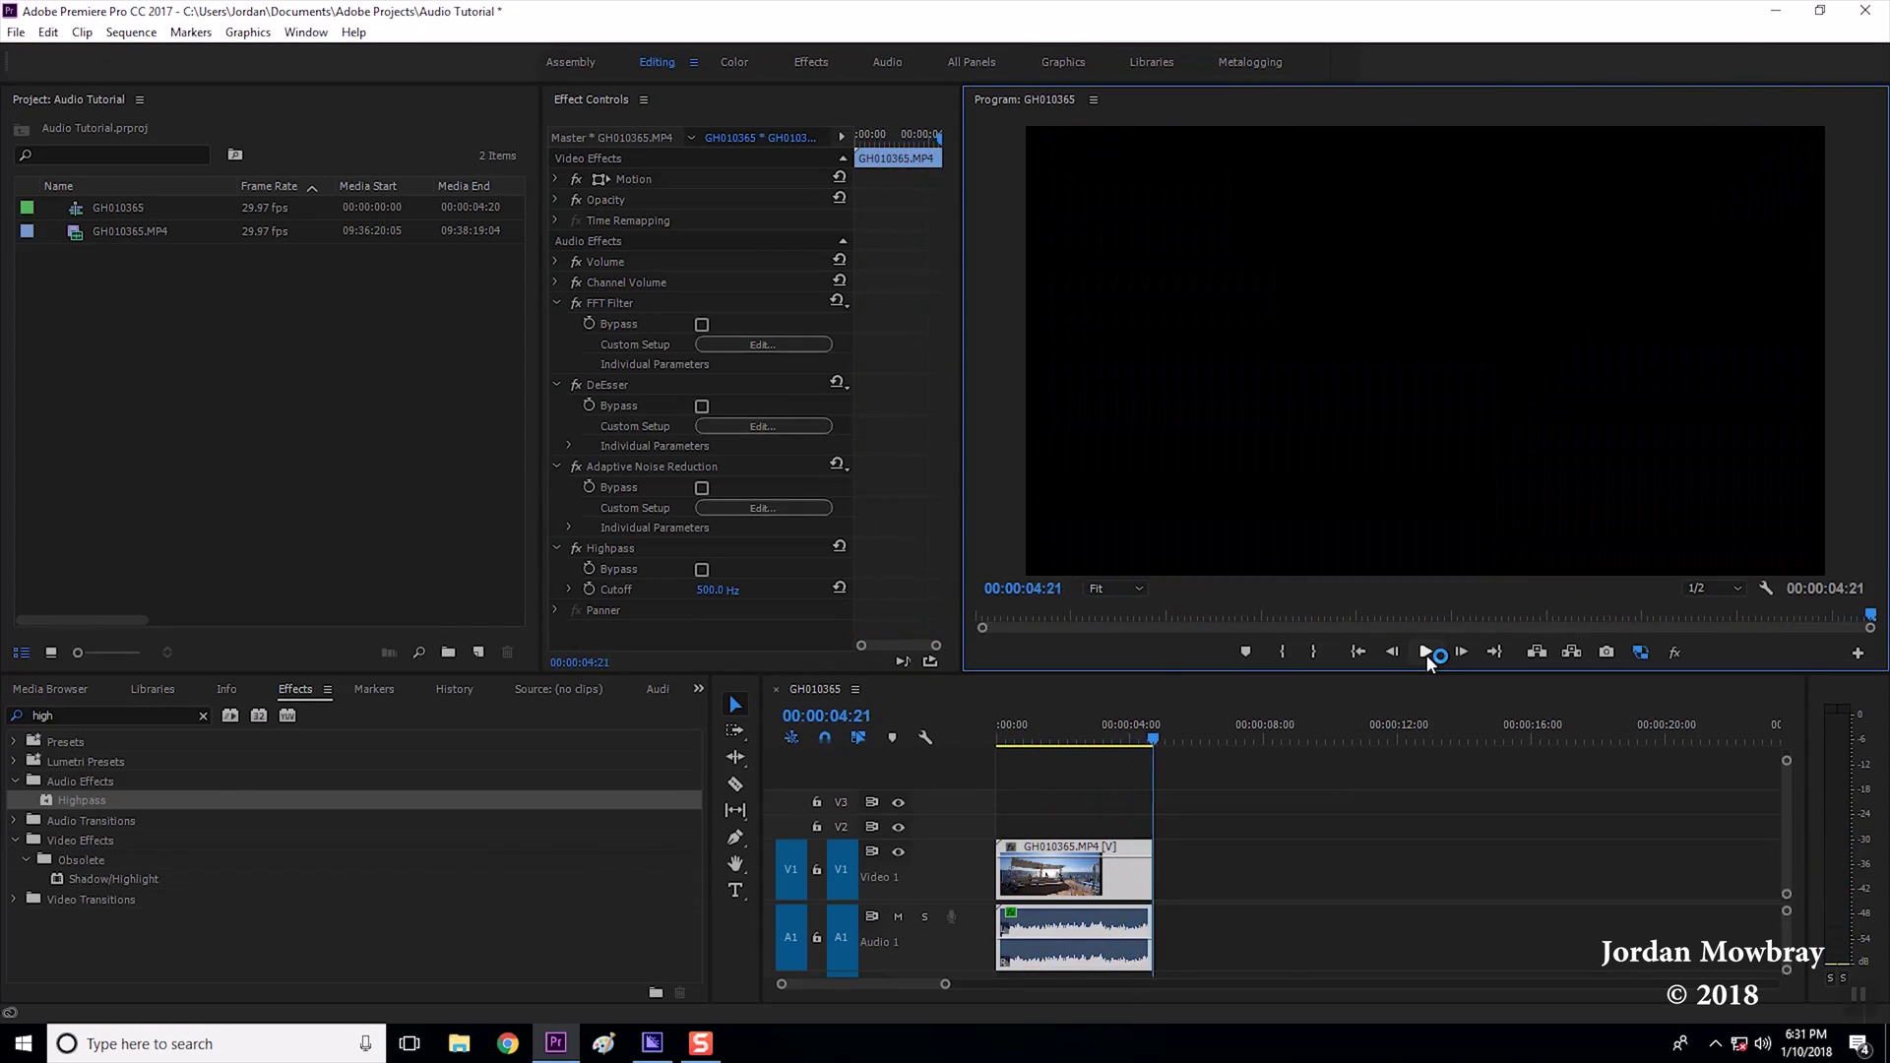
click(717, 590)
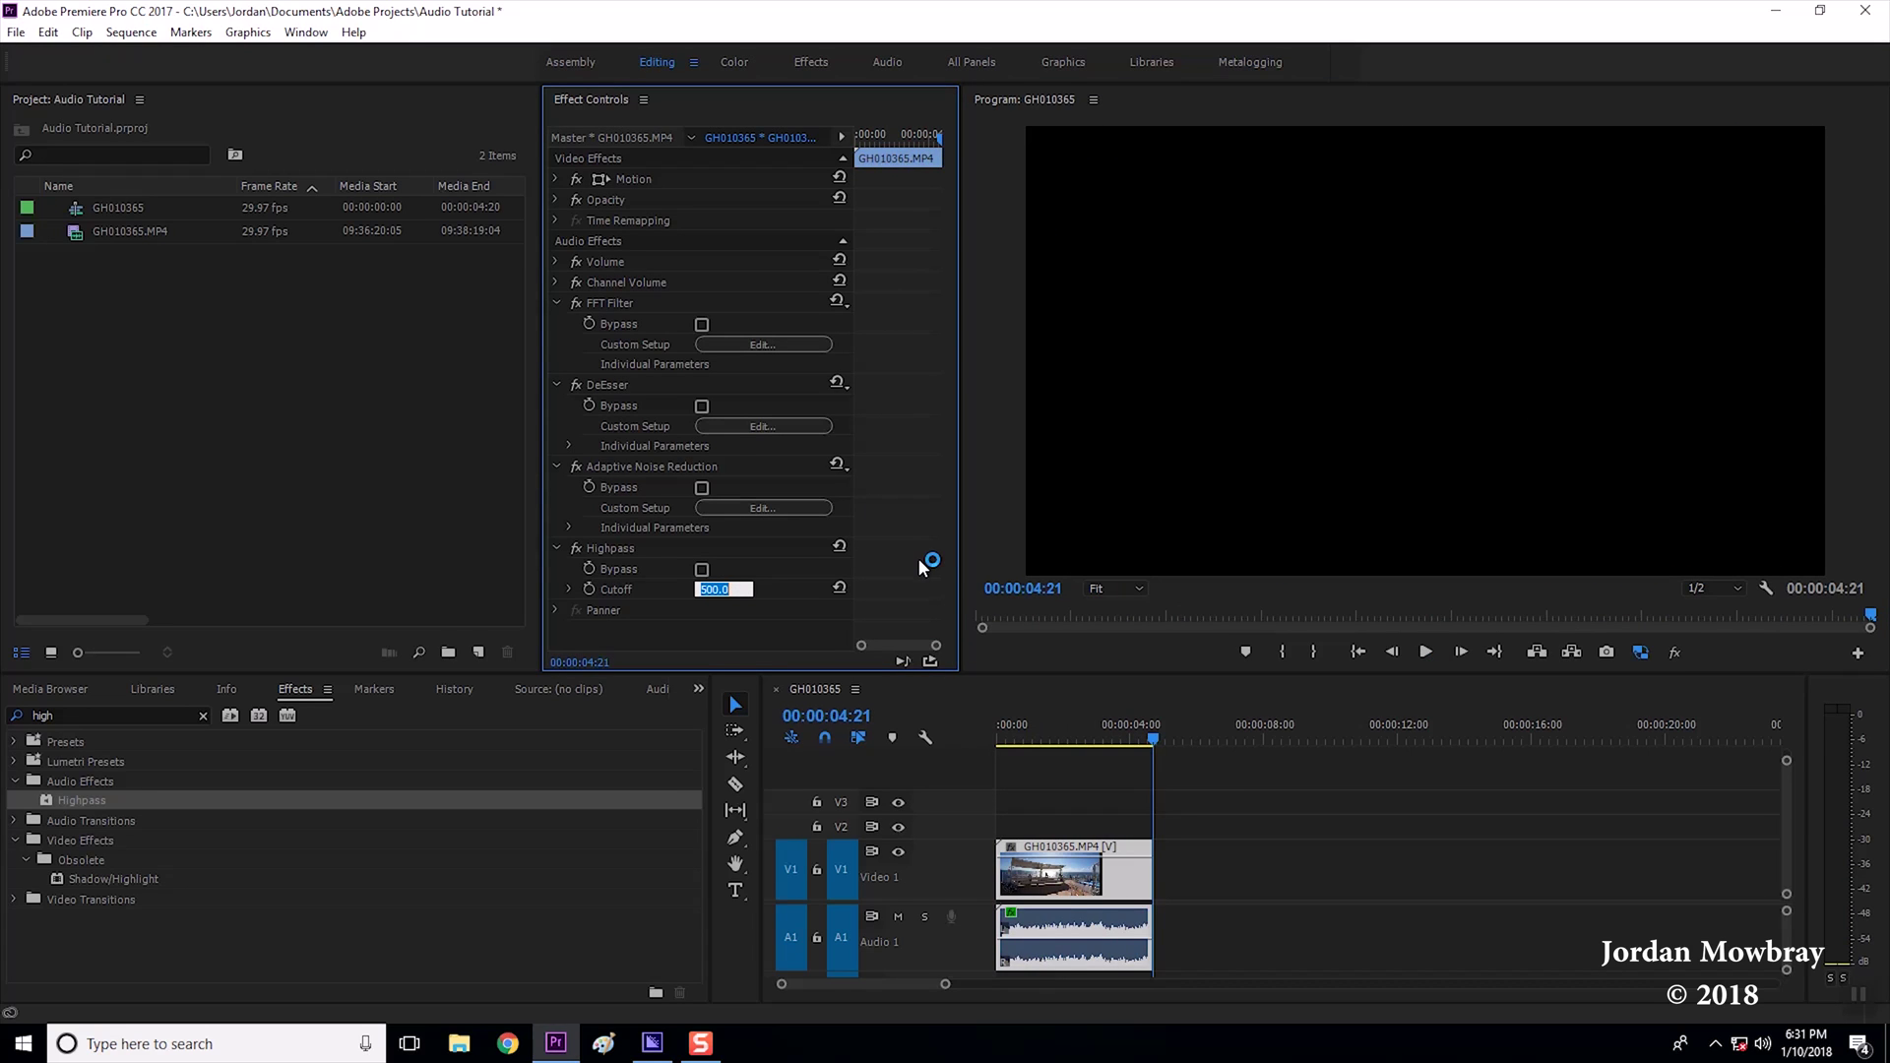
text(10)
key(Return)
click(1425, 651)
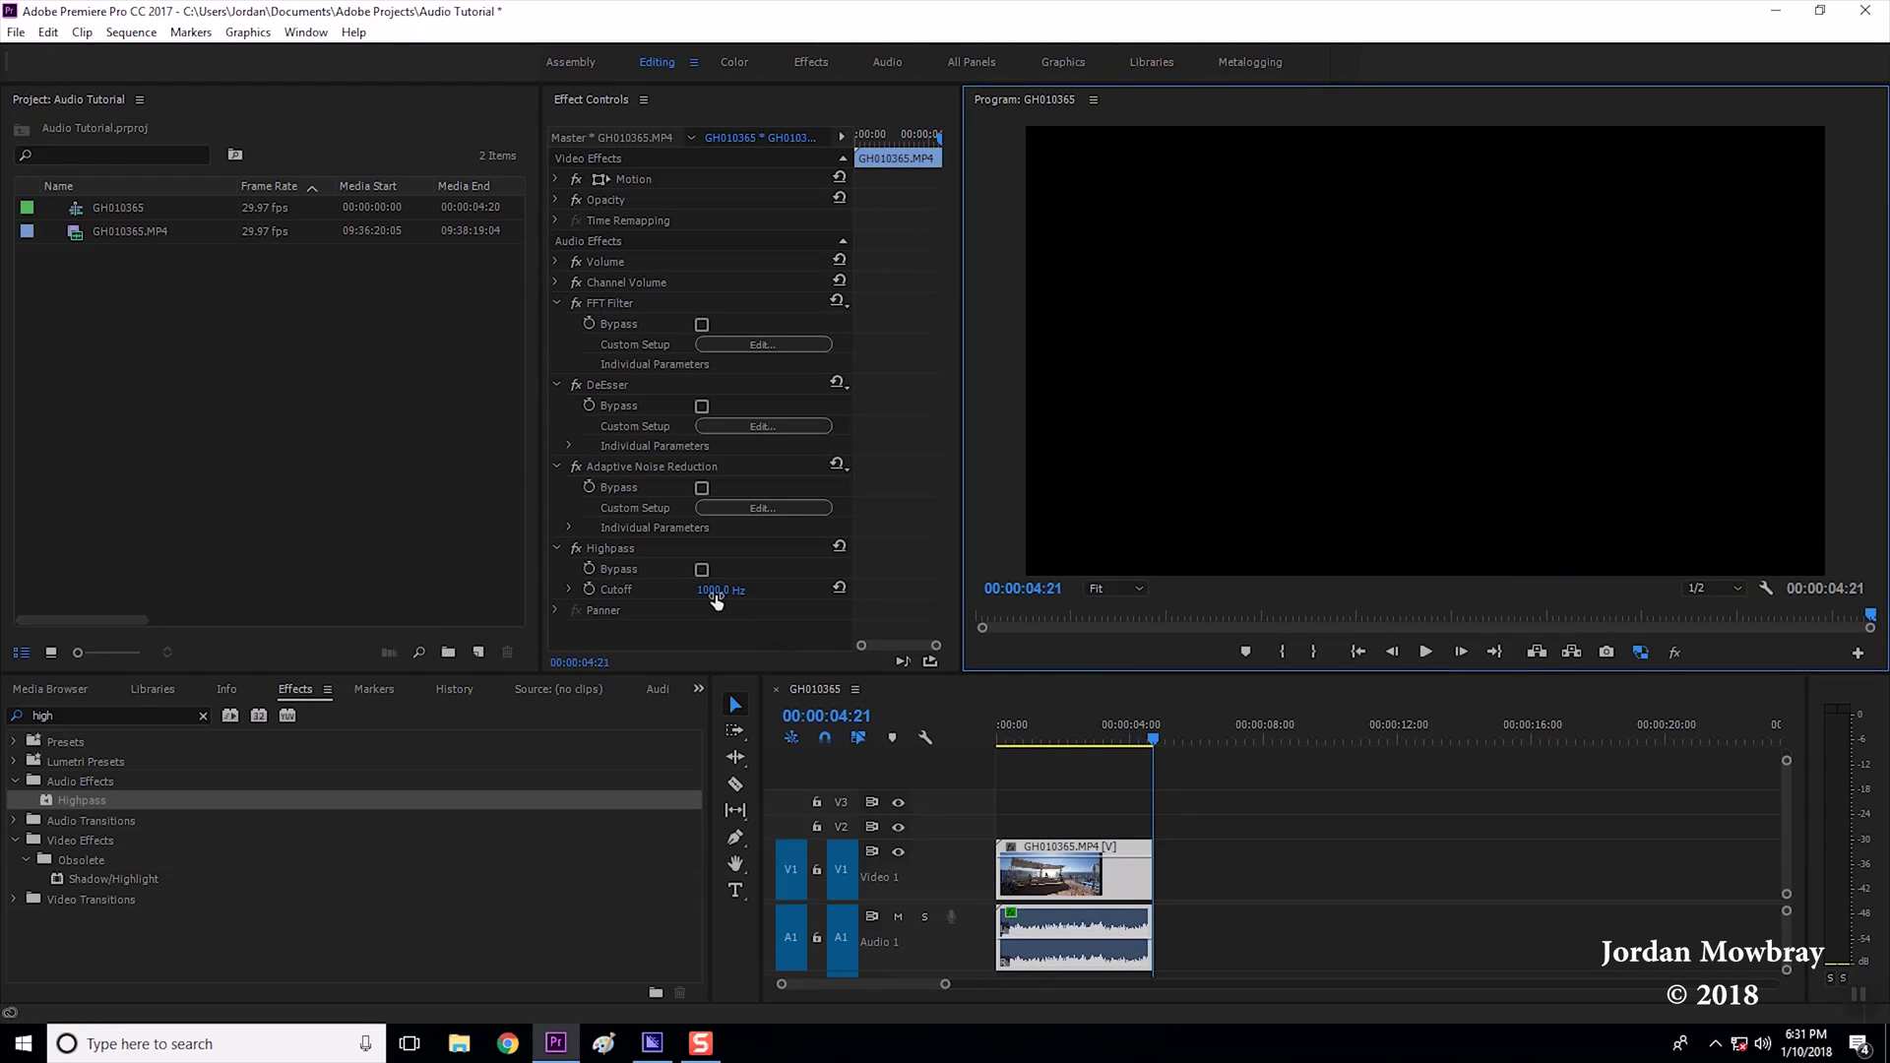
Set the Highpass cutoff to 1200 Hz and play the clip
click(714, 592)
text(1200)
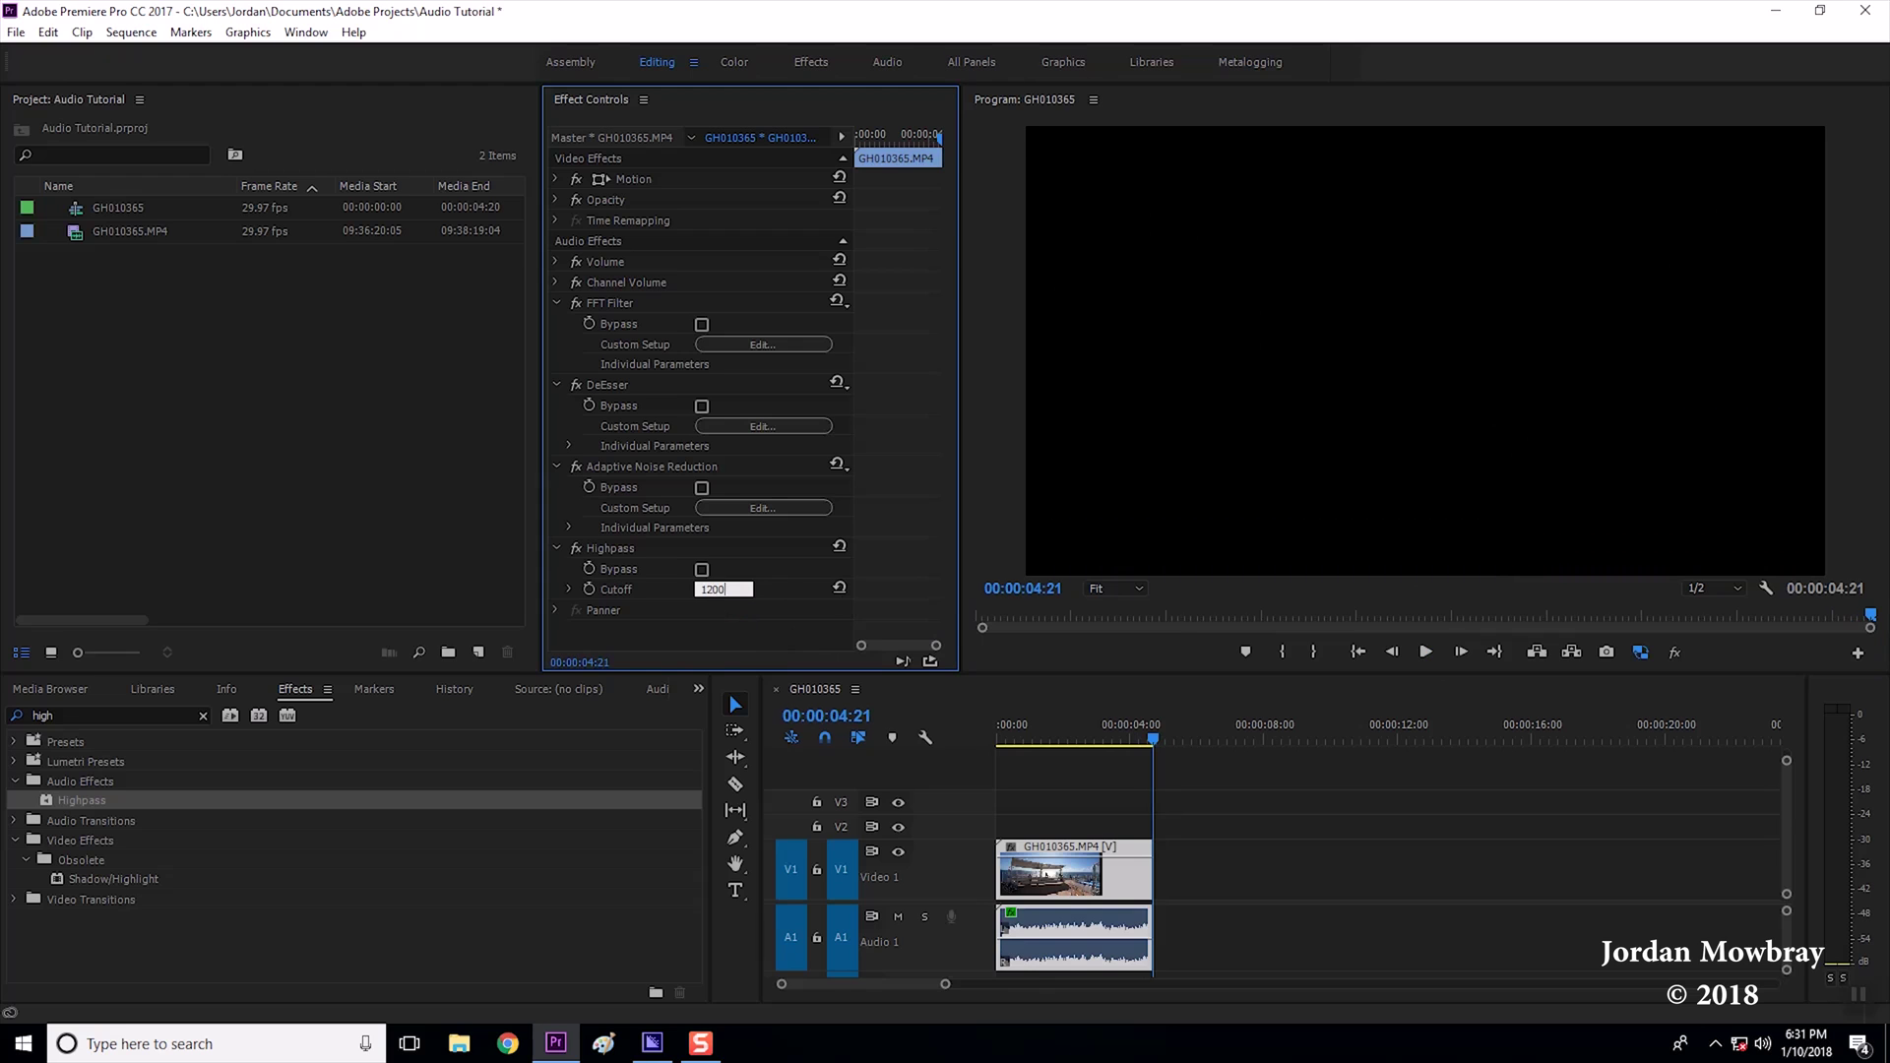
key(Return)
click(1426, 652)
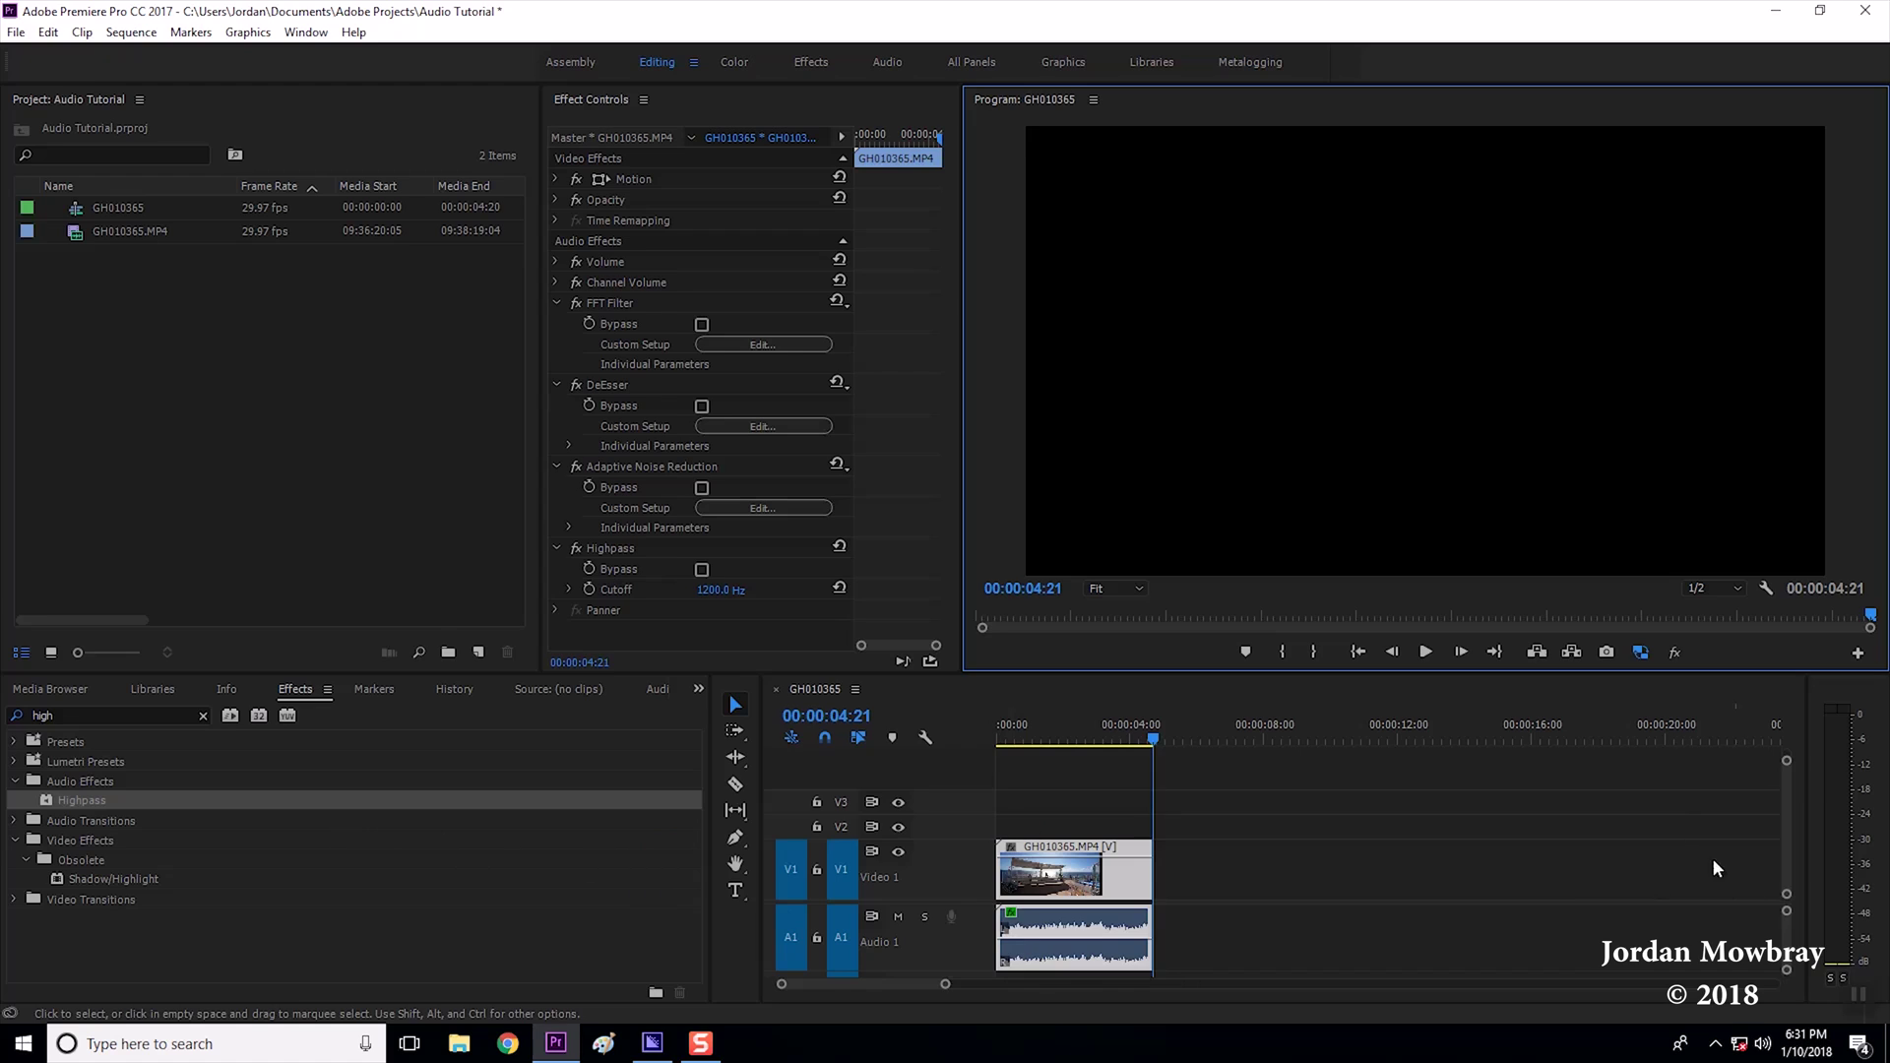
Search 'dy', drag Dynamics (Obsolete) onto the audio clip, and open its custom setup
click(109, 708)
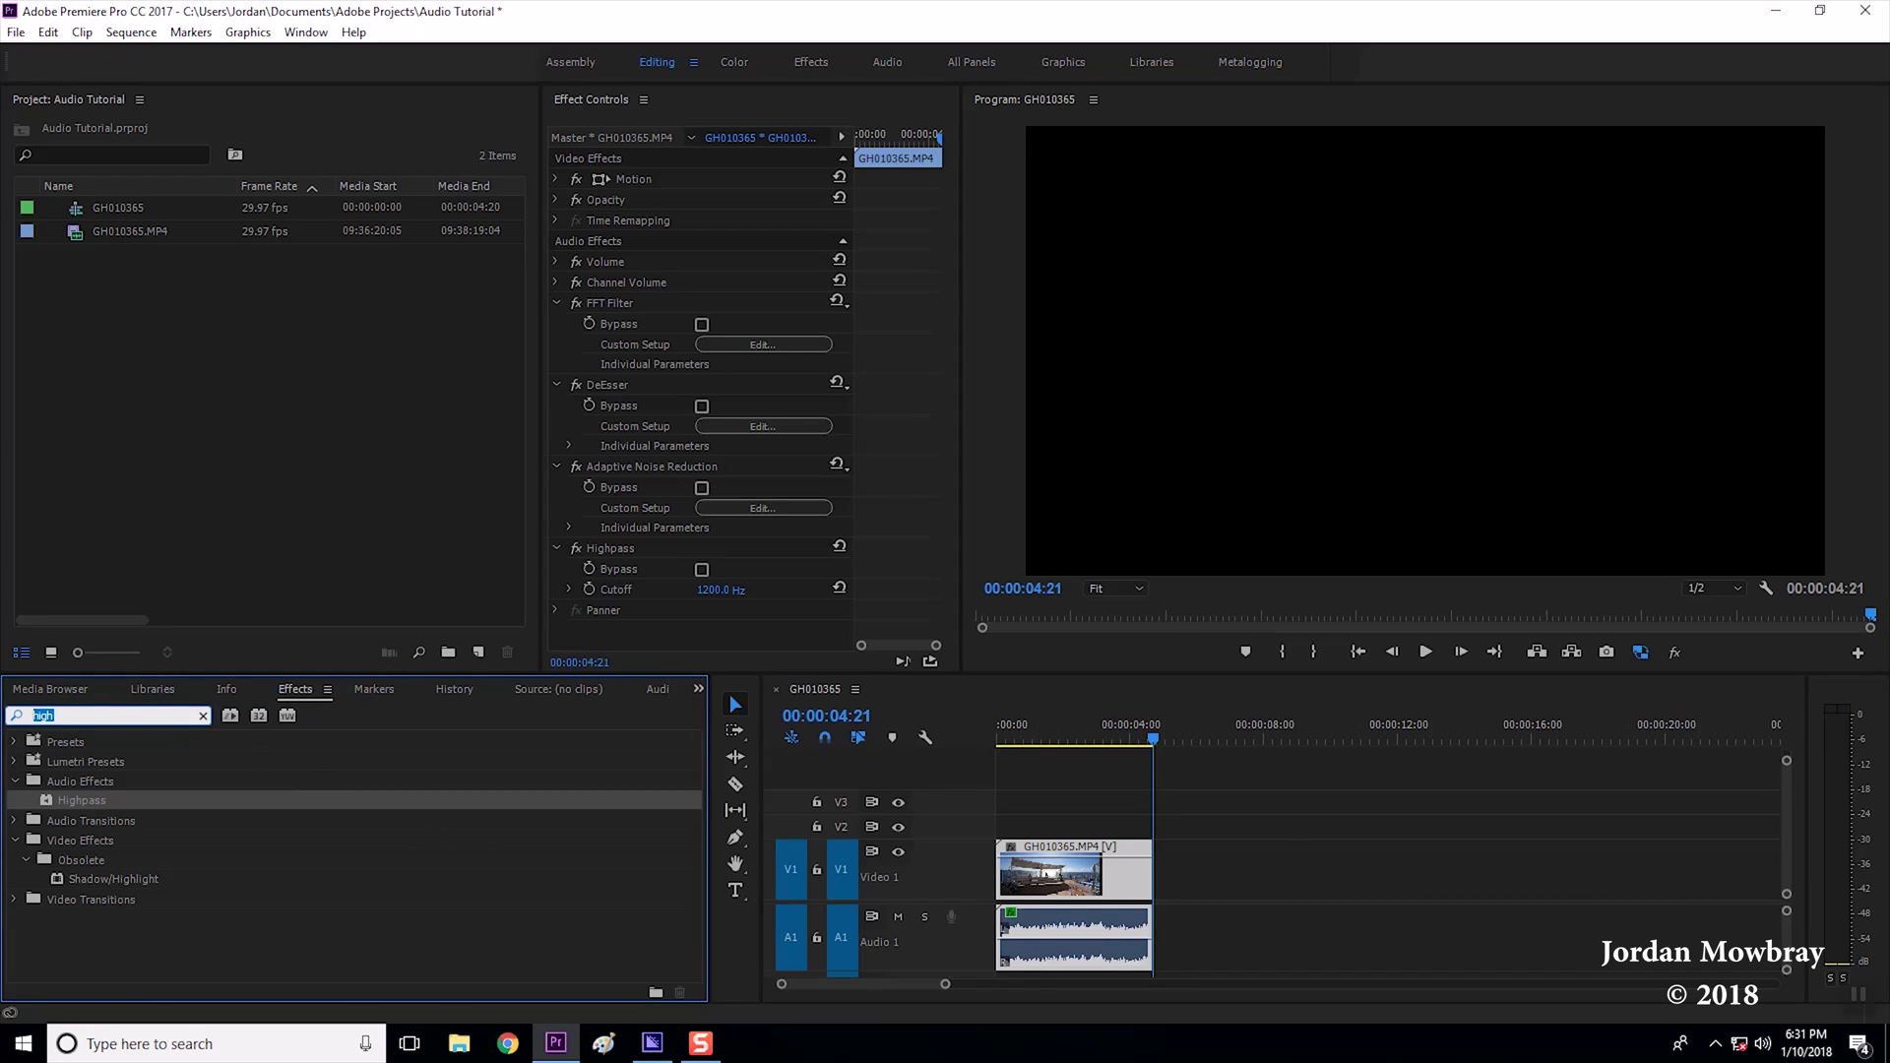
text(dyn)
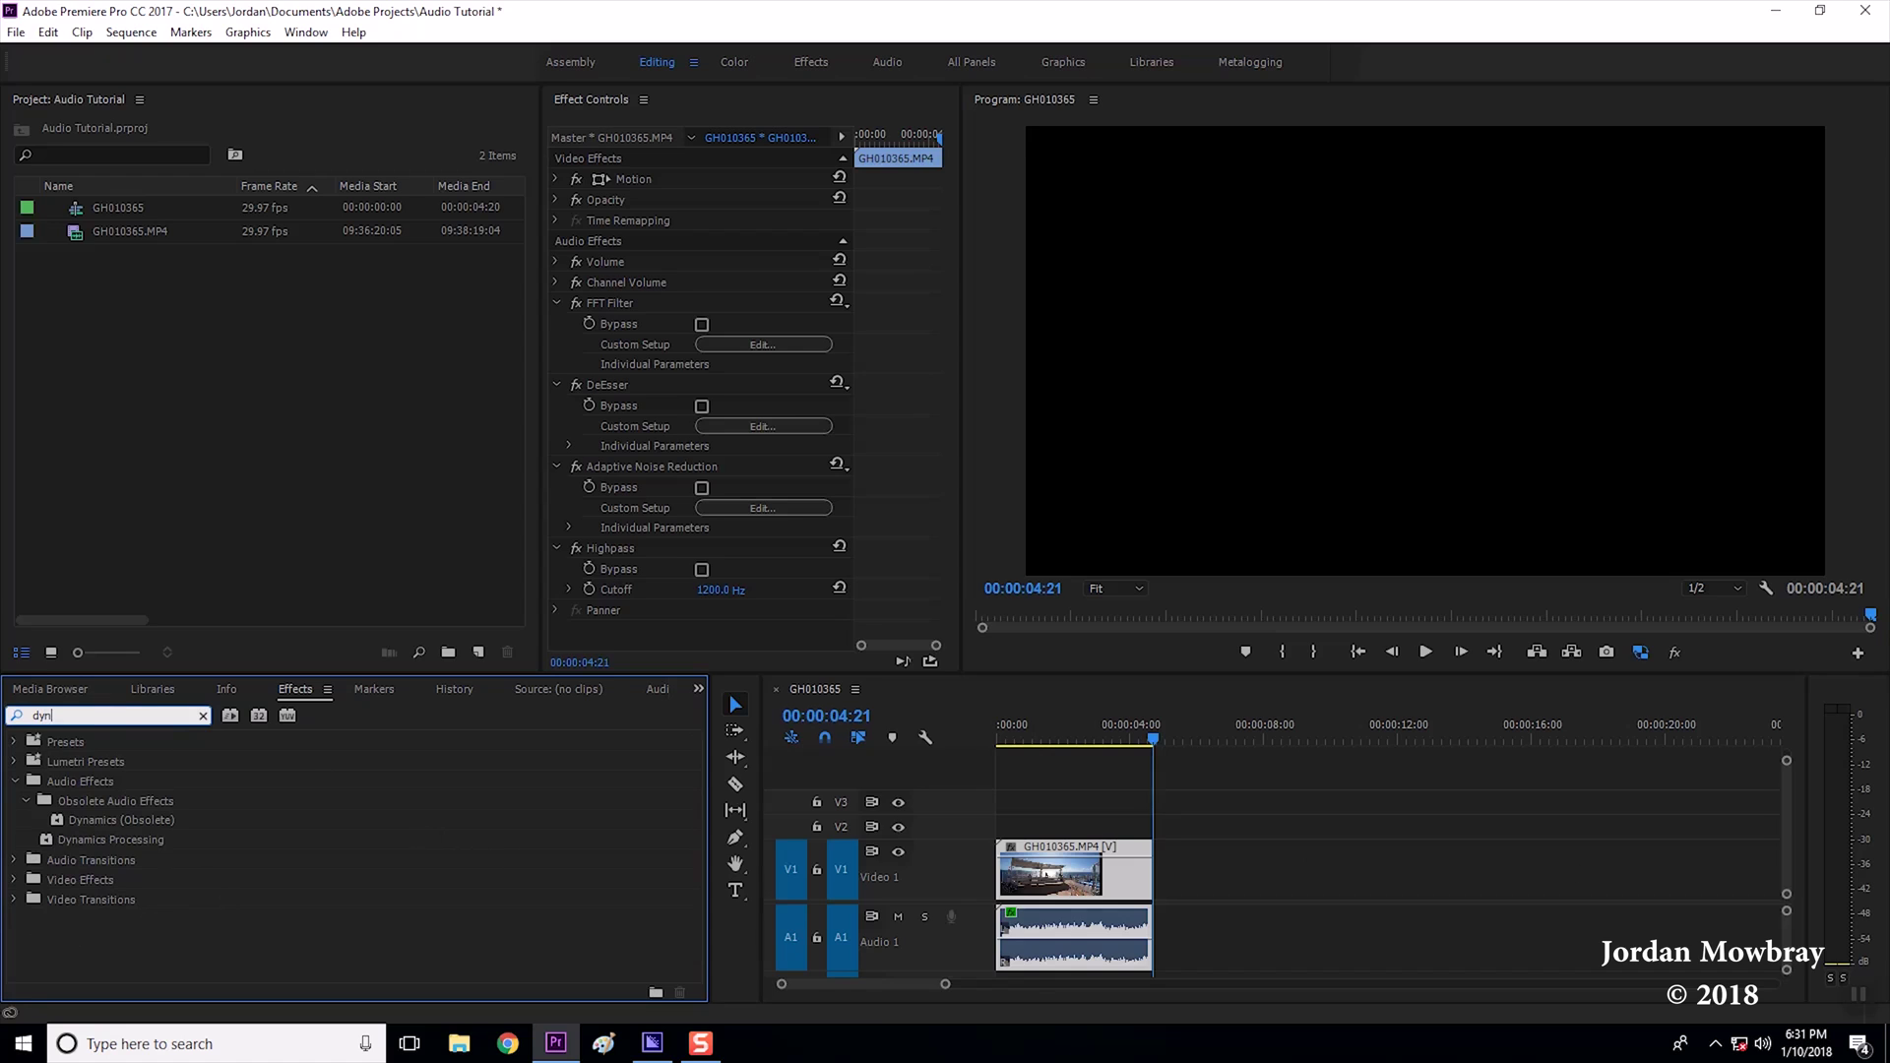
click(108, 827)
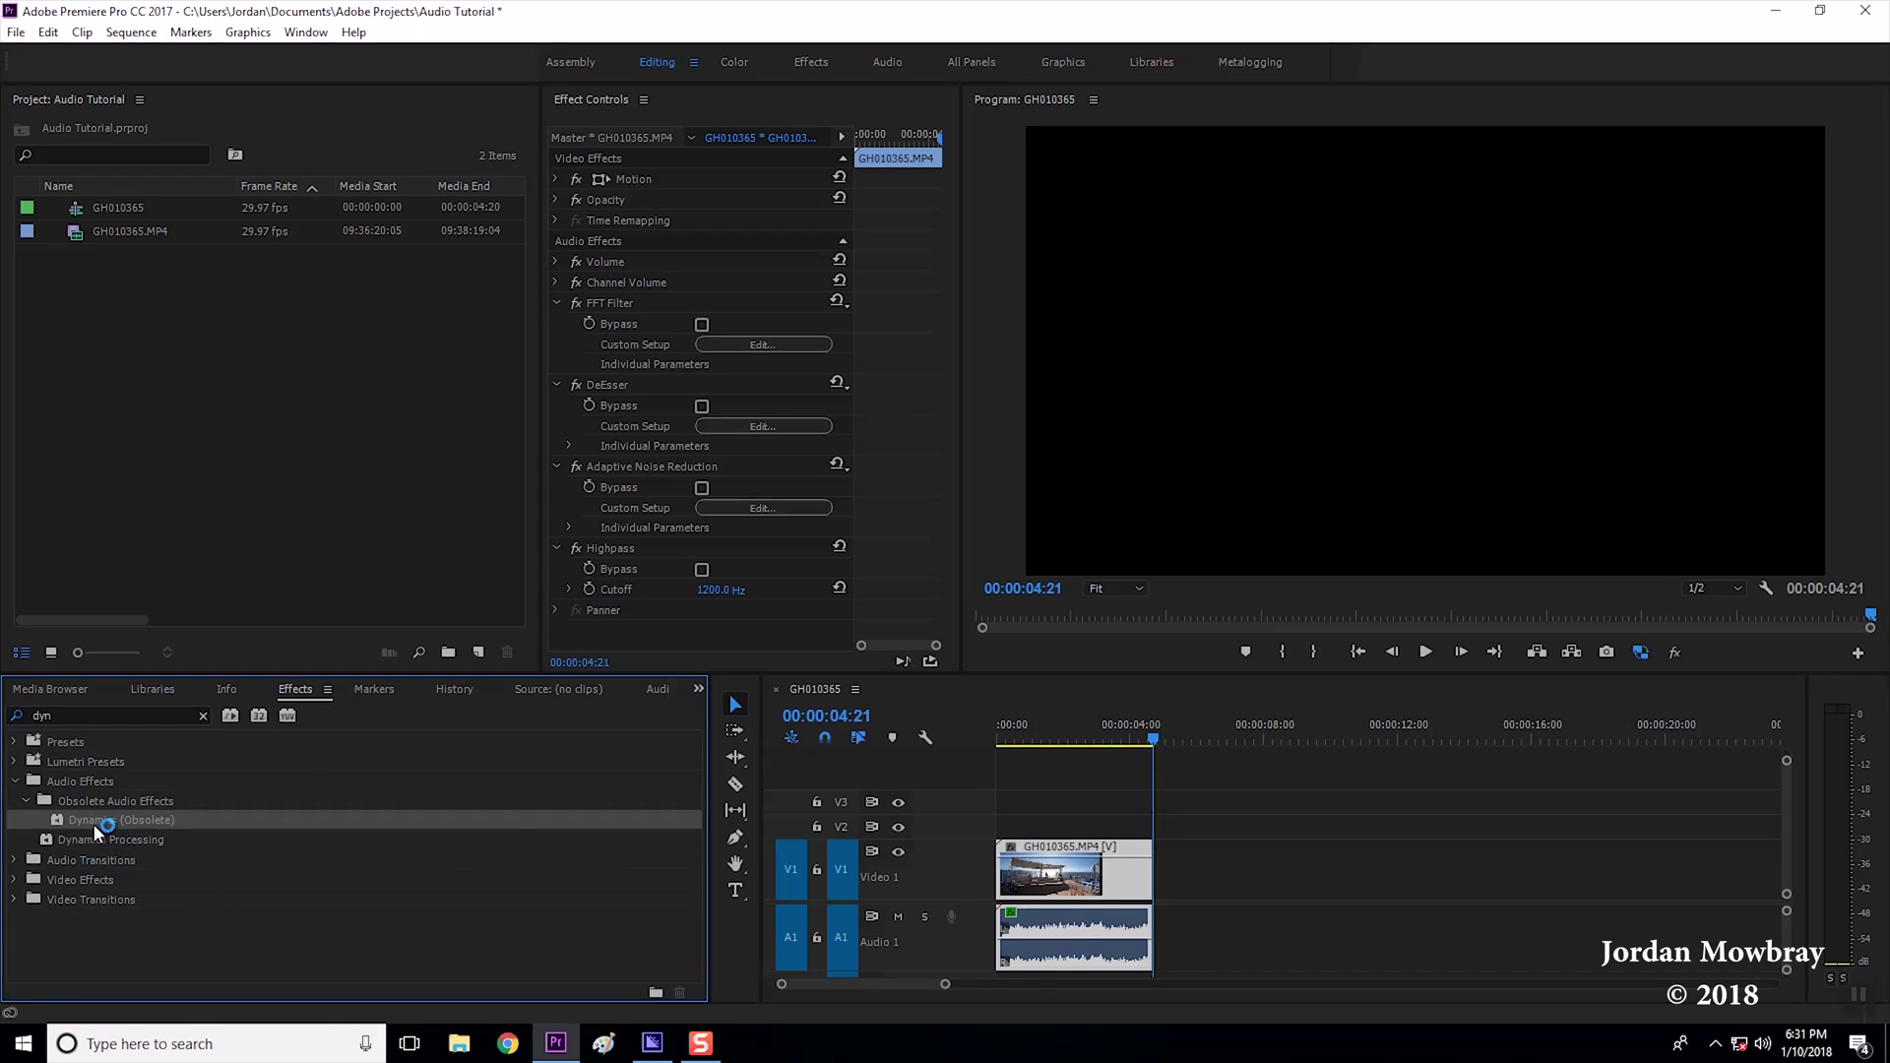
drag(92, 823, 1024, 924)
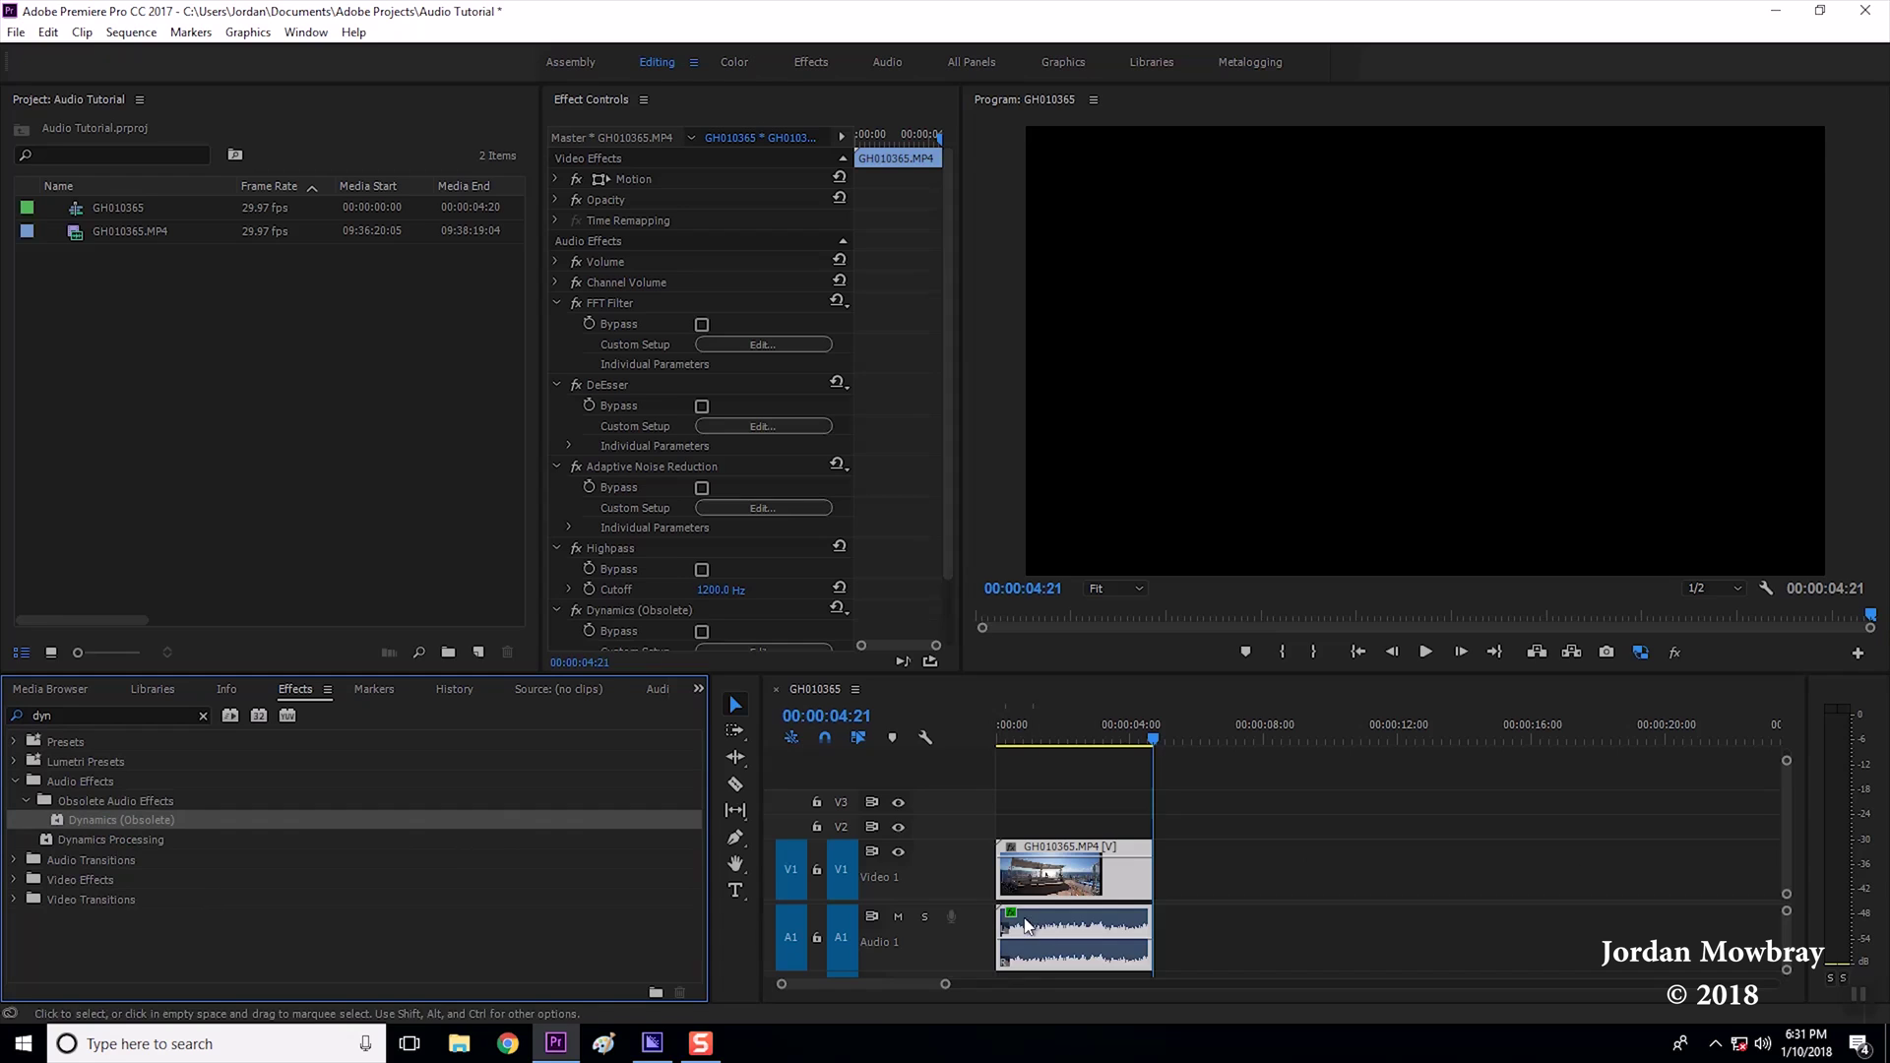
drag(948, 554, 945, 642)
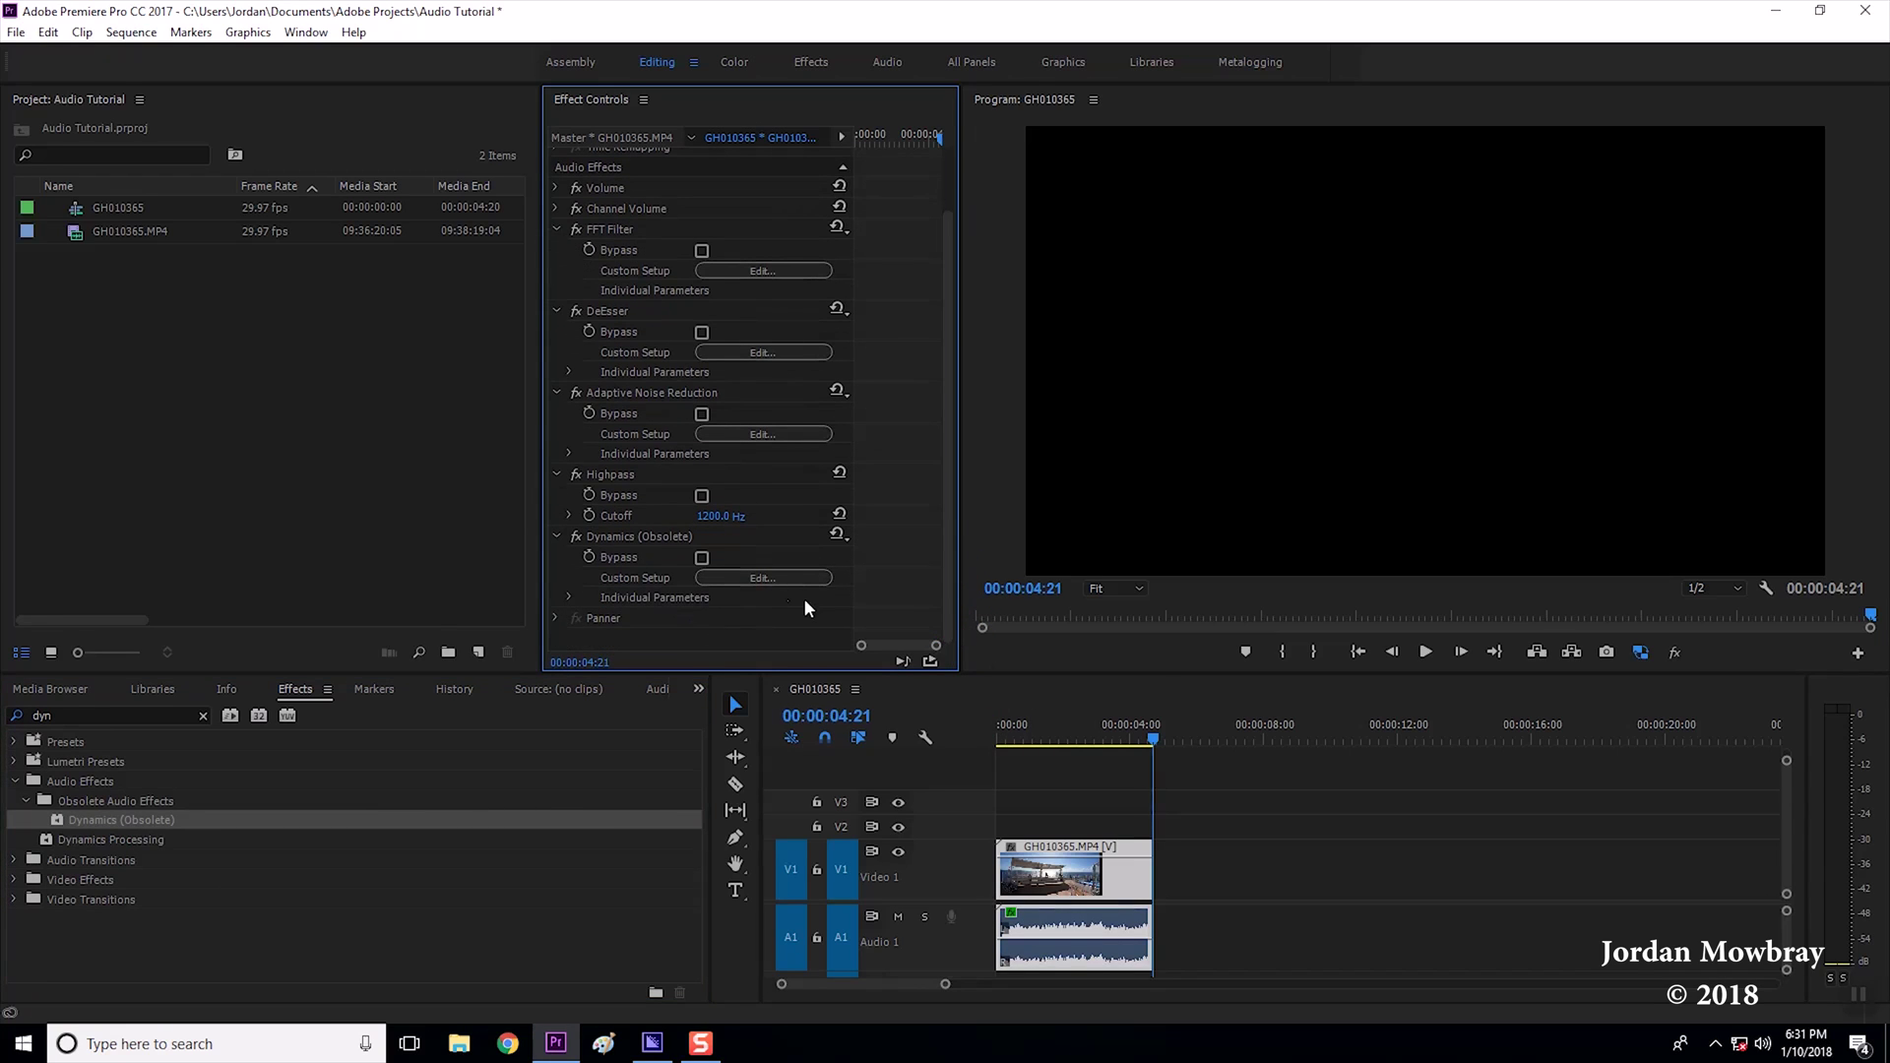
click(750, 576)
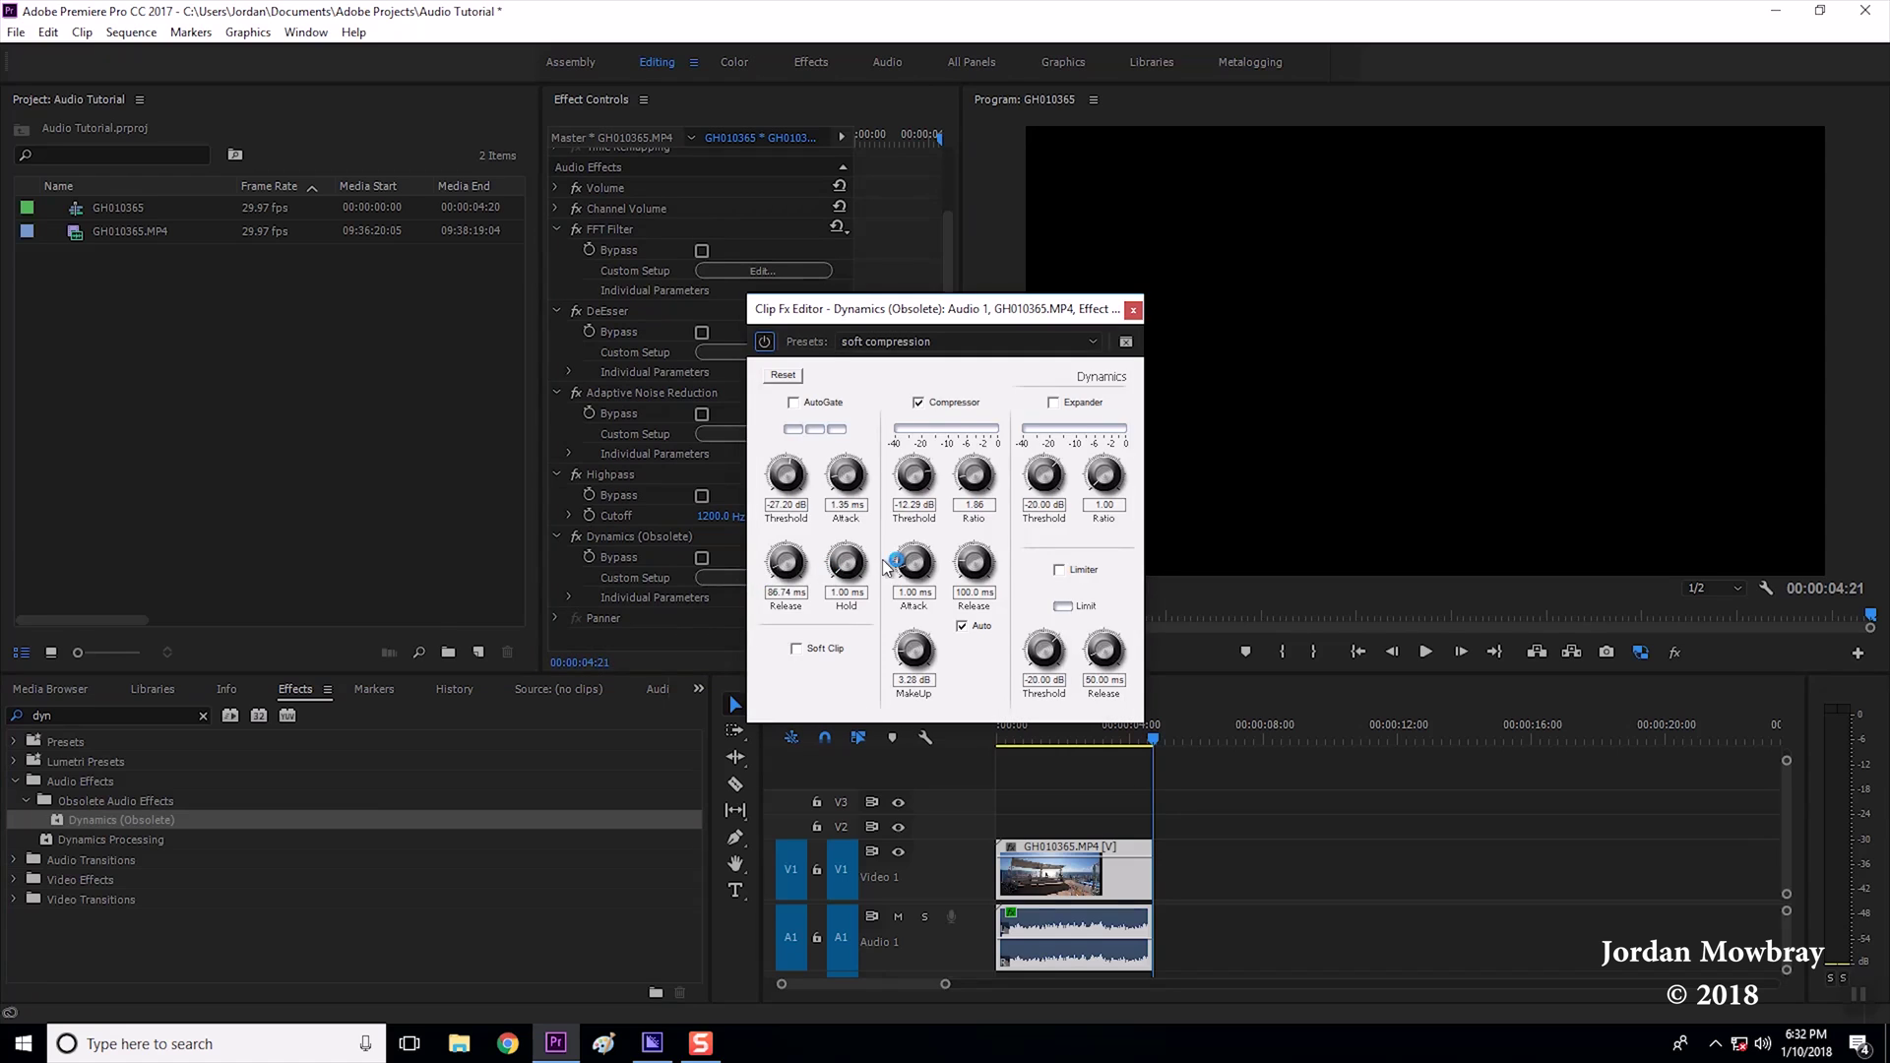
Give the compressor a -24 dB threshold, ratio 3 and 0 dB makeup gain
click(913, 505)
text(-)
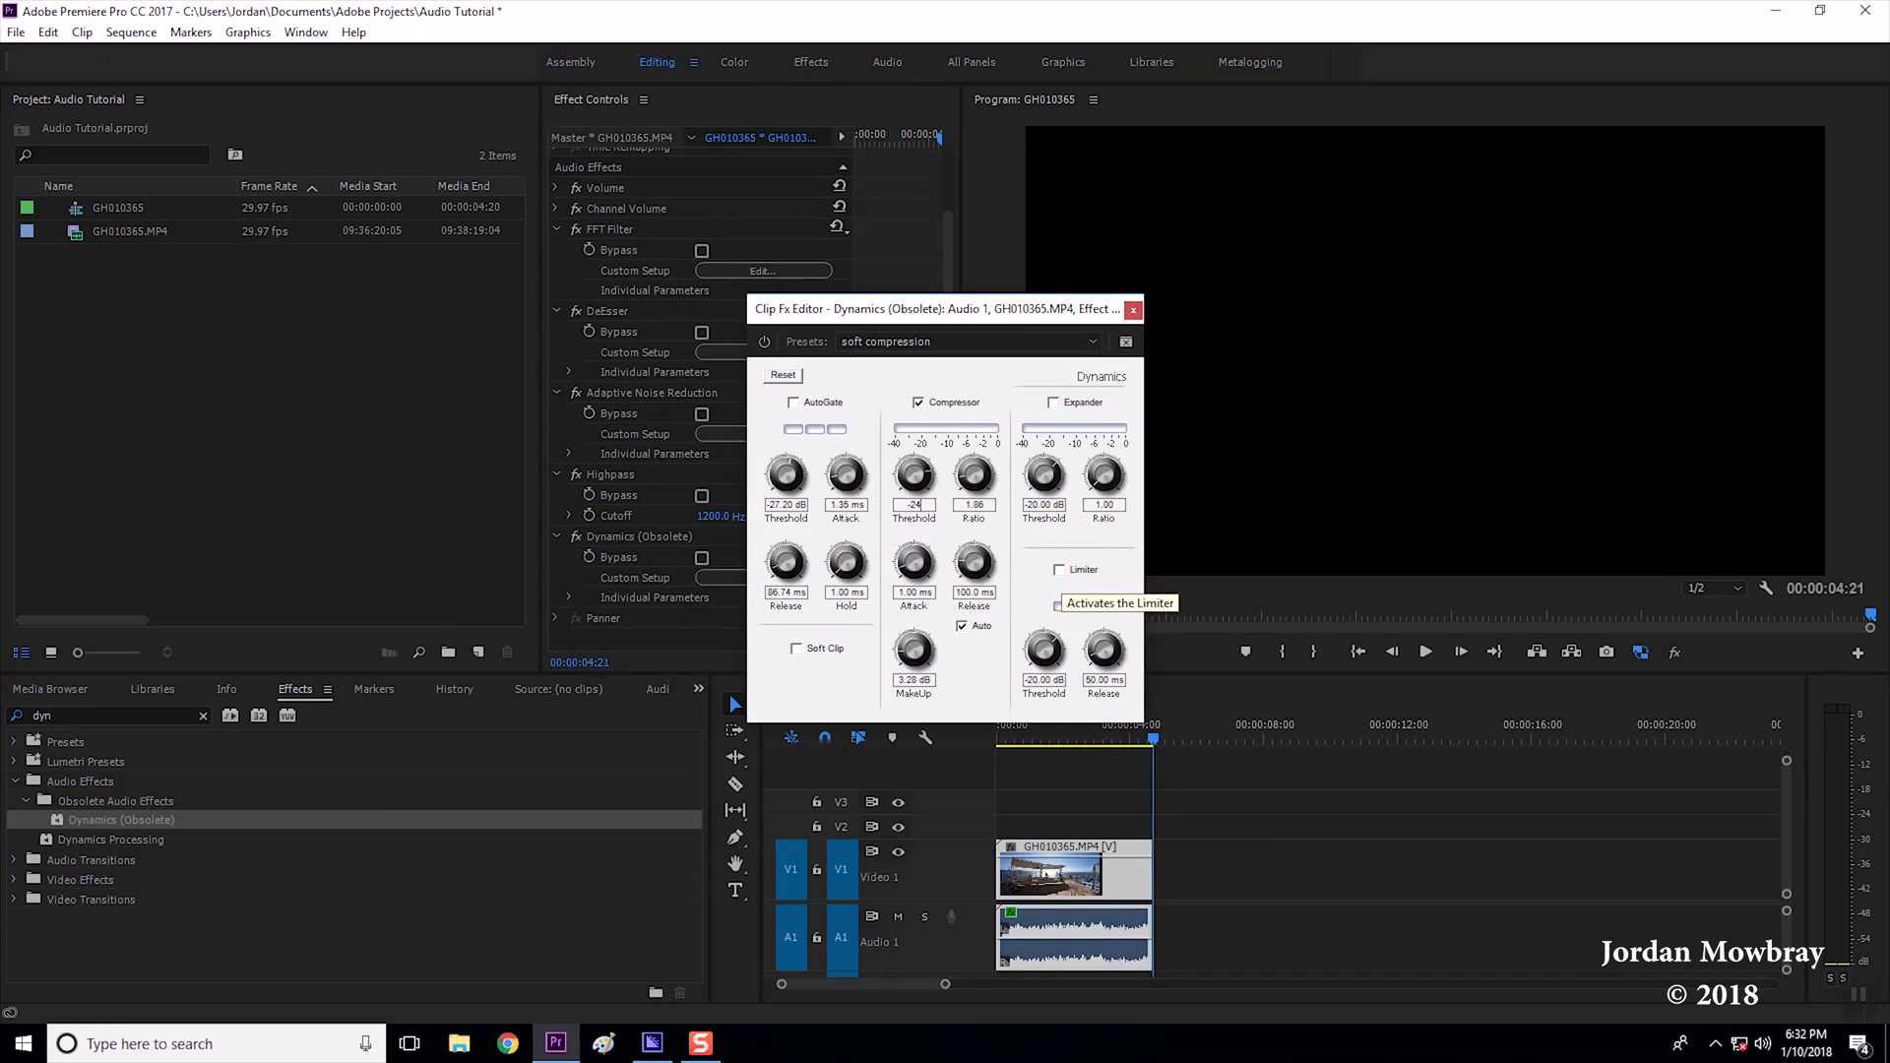
text(24)
key(Tab)
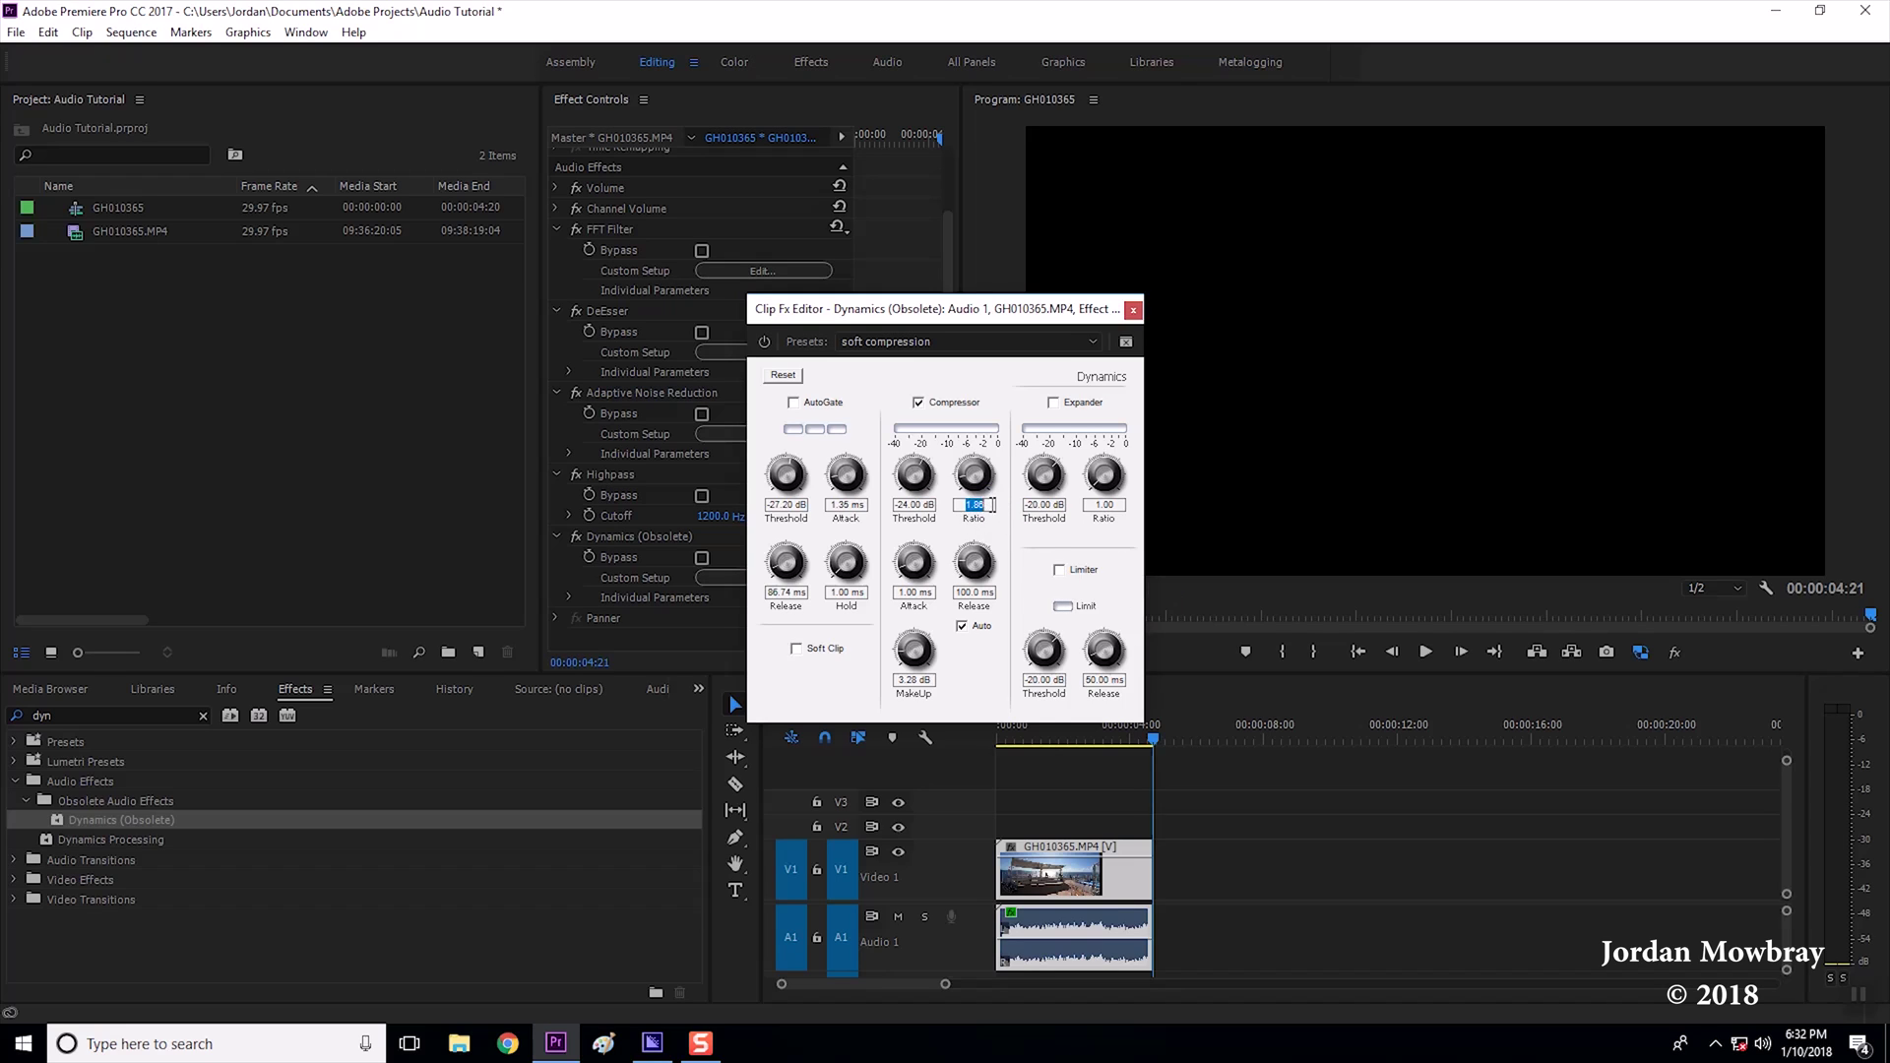
text(3)
click(920, 679)
text(0)
key(Return)
click(1134, 311)
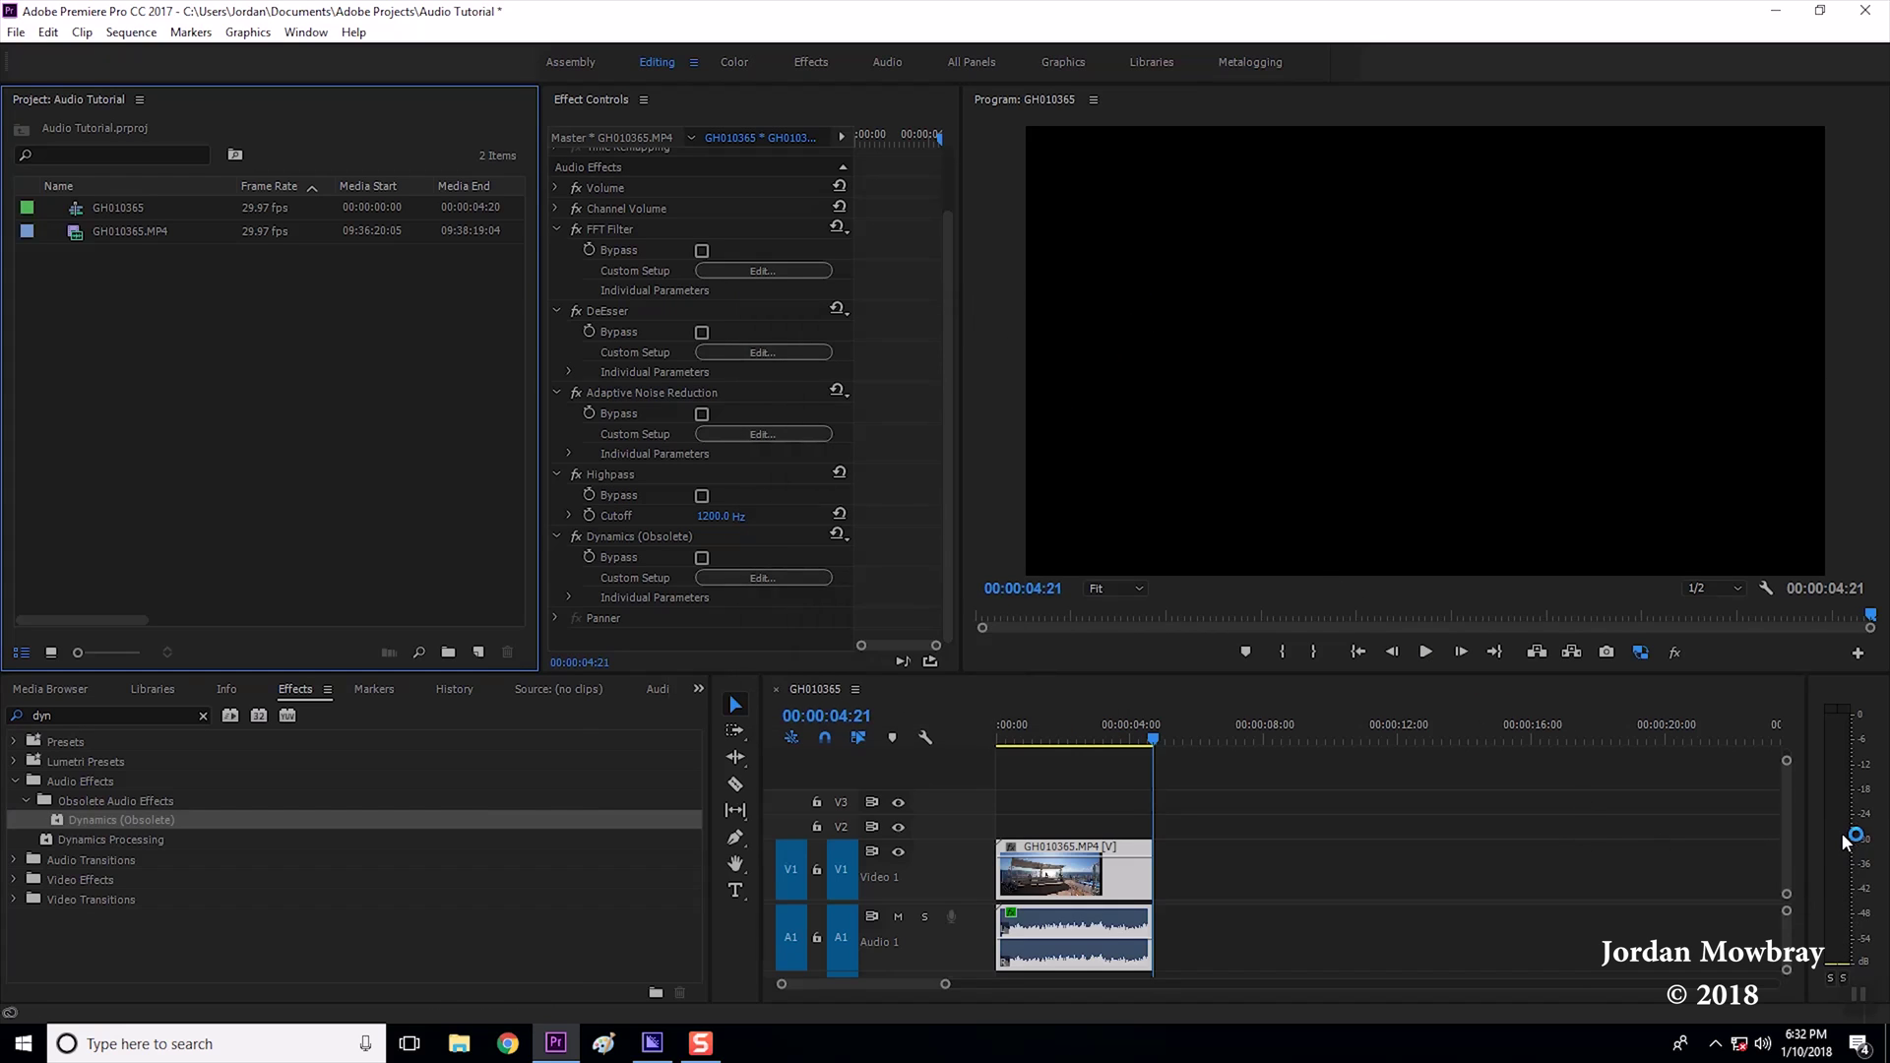
click(1854, 870)
click(1425, 652)
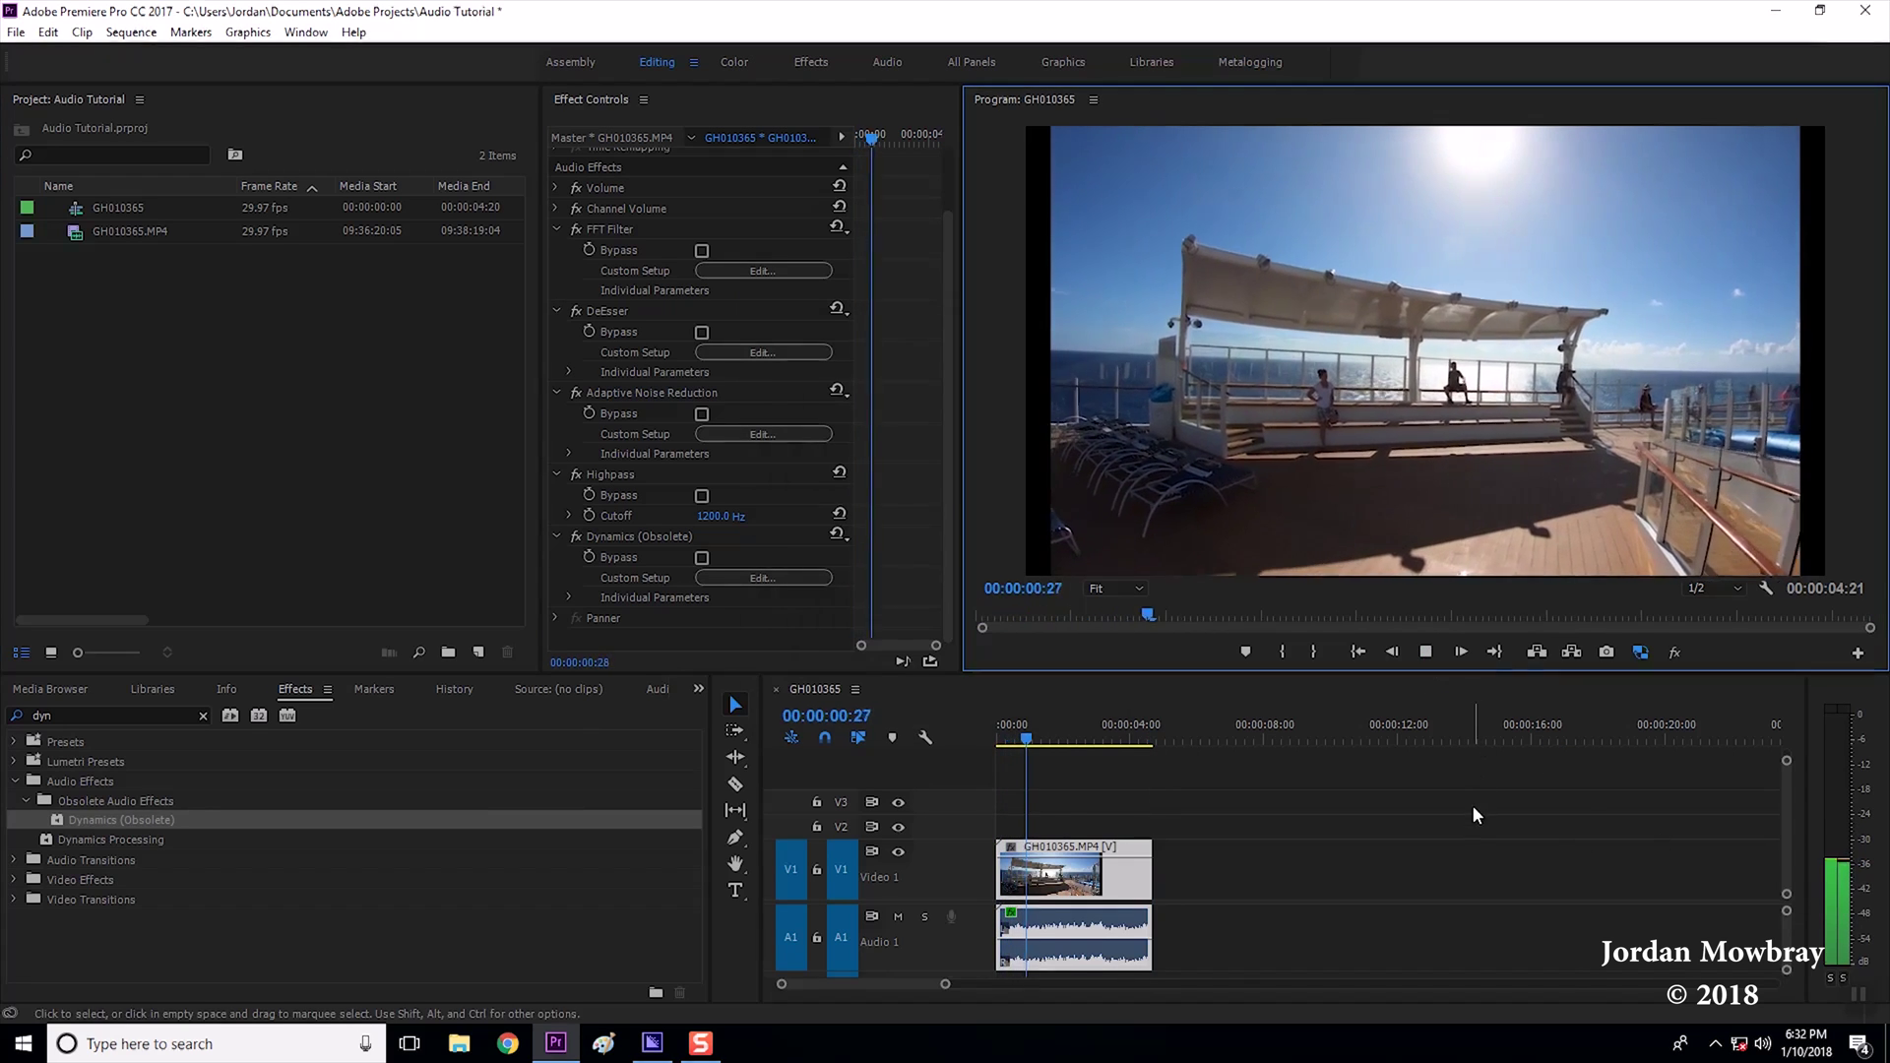
click(1484, 830)
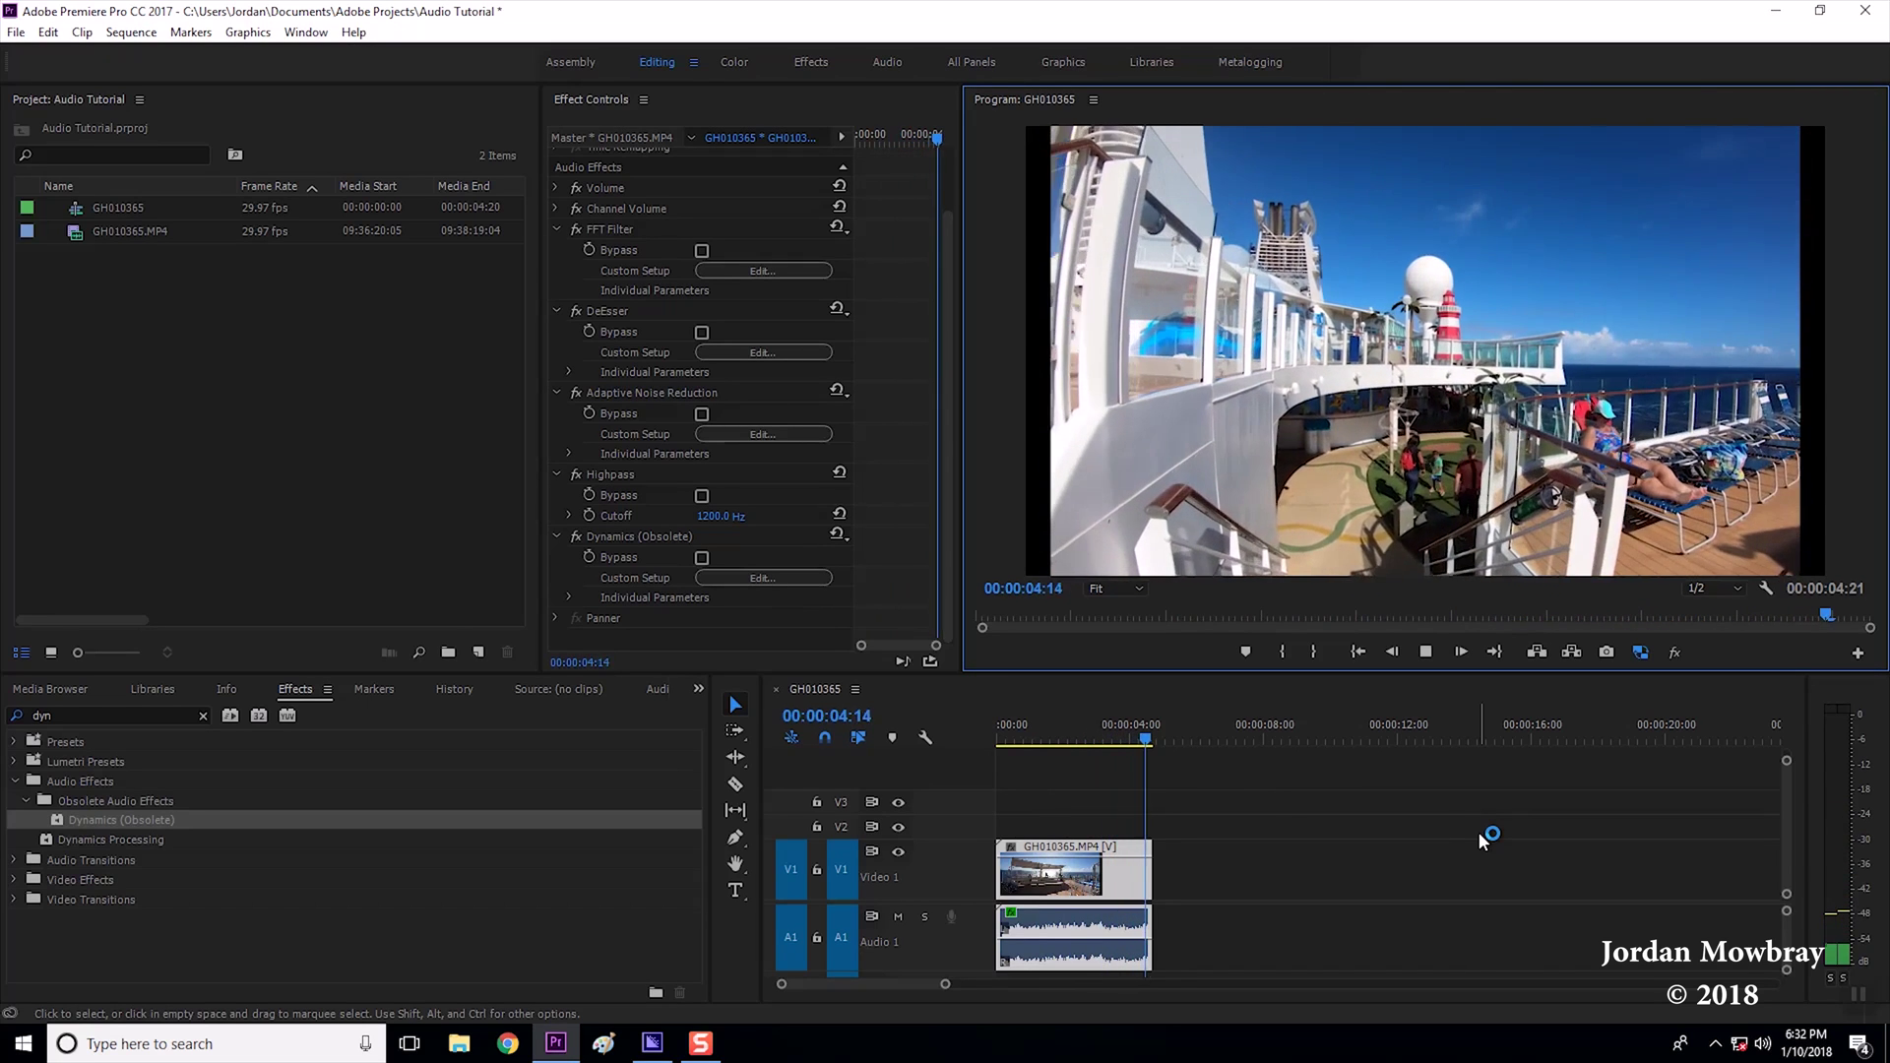
click(1429, 651)
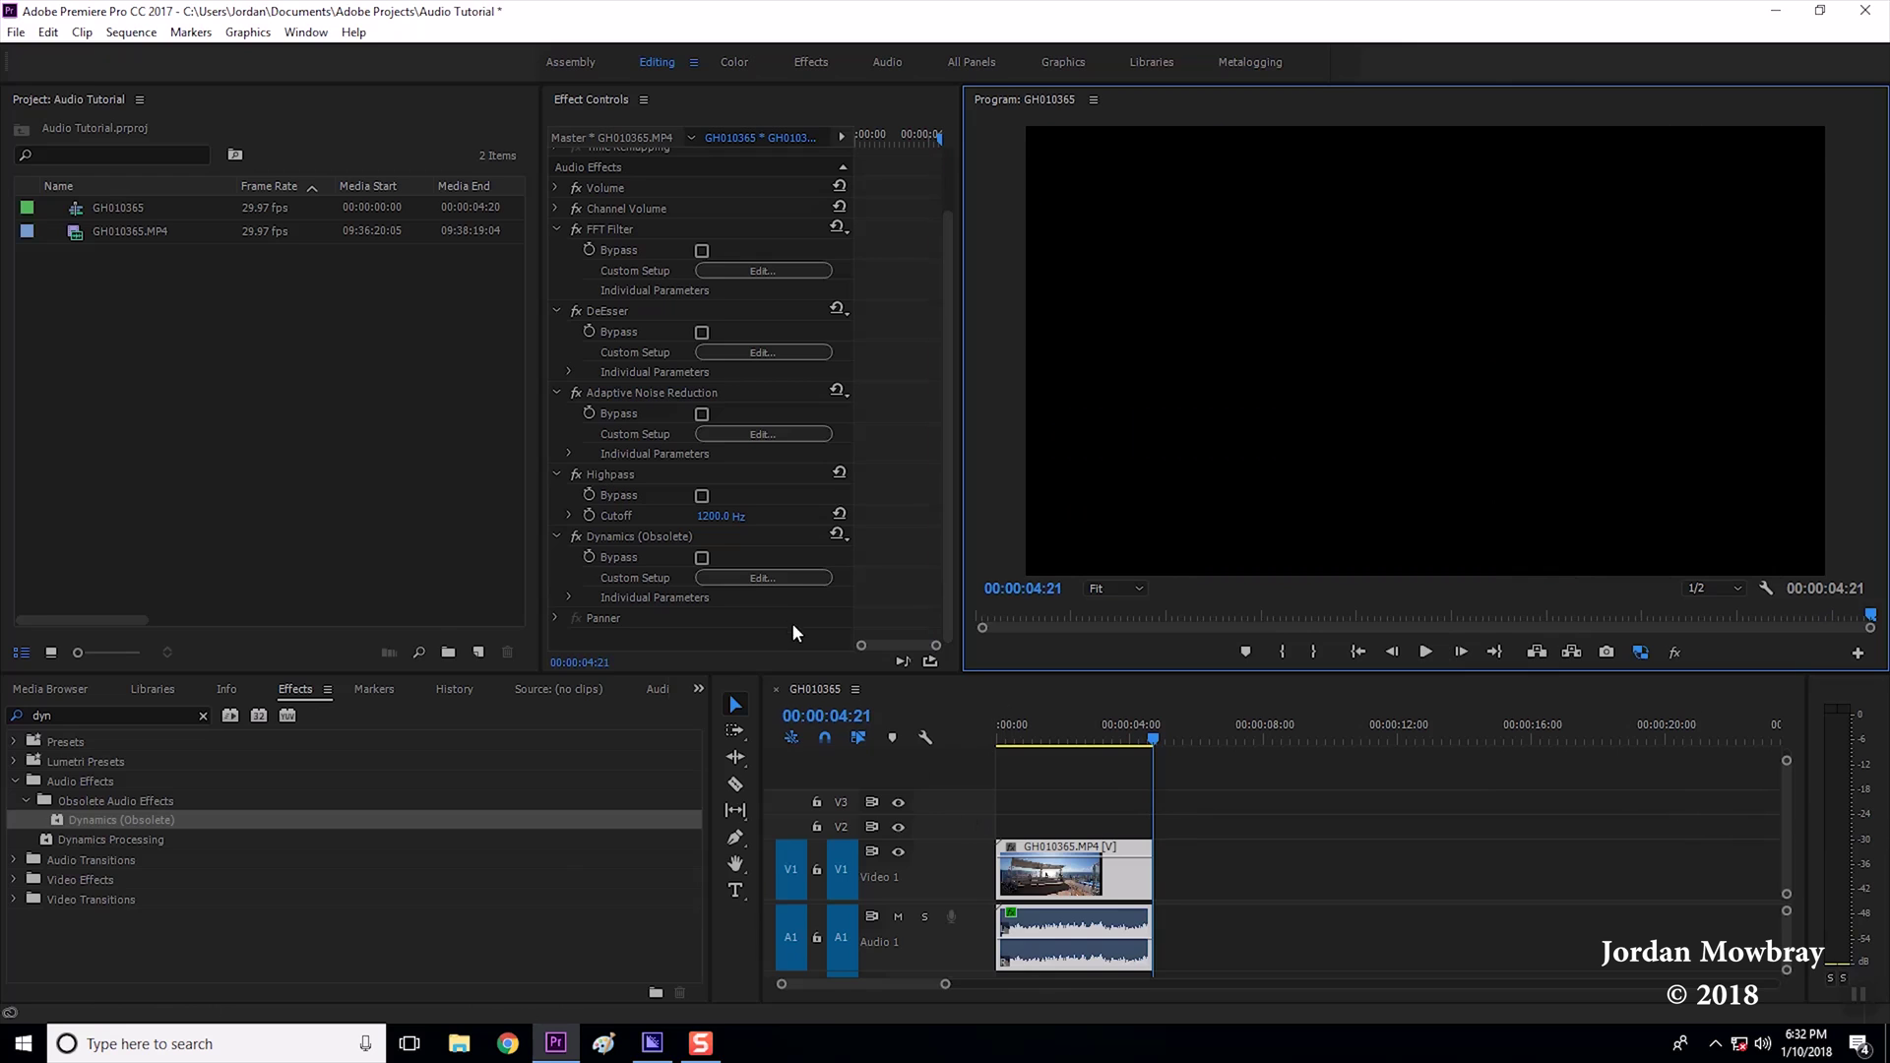
Change the Dynamics MakeUp gain from 0 to 15 dB in its custom settings
click(772, 579)
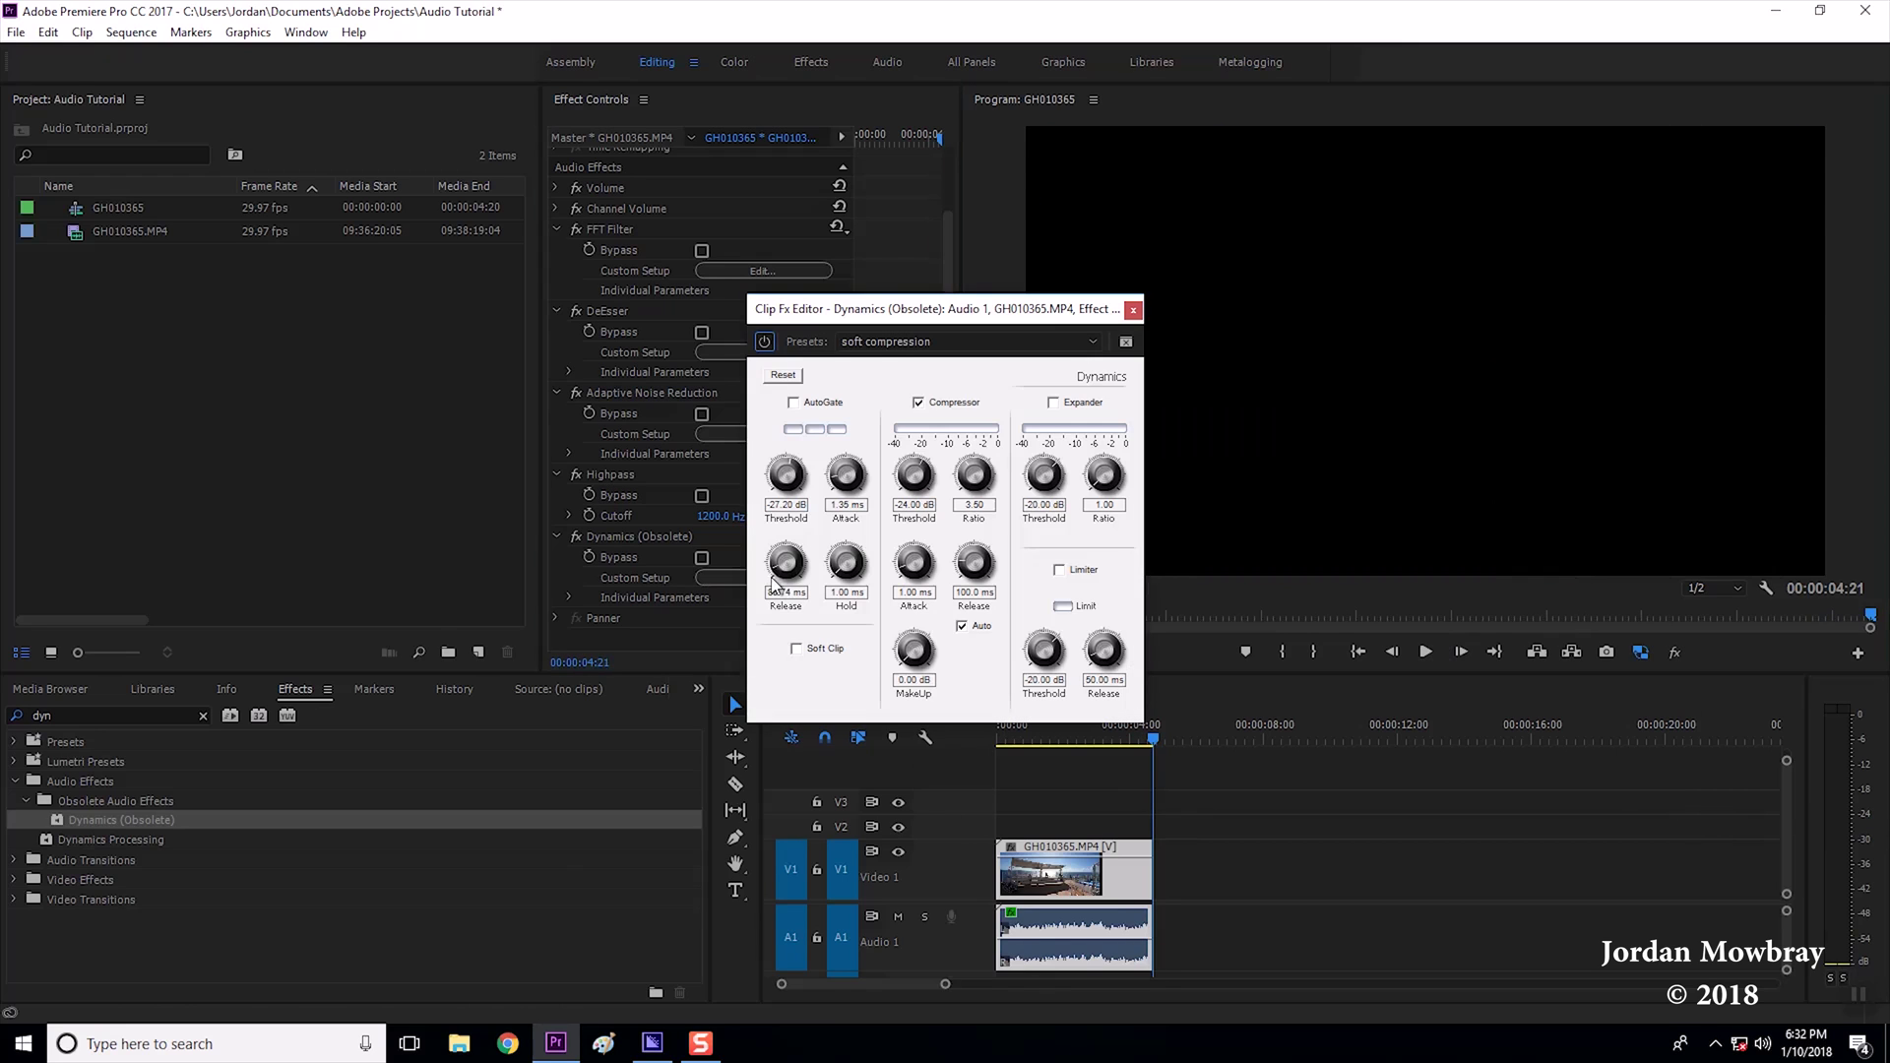
click(913, 680)
text(15)
key(Return)
click(1133, 311)
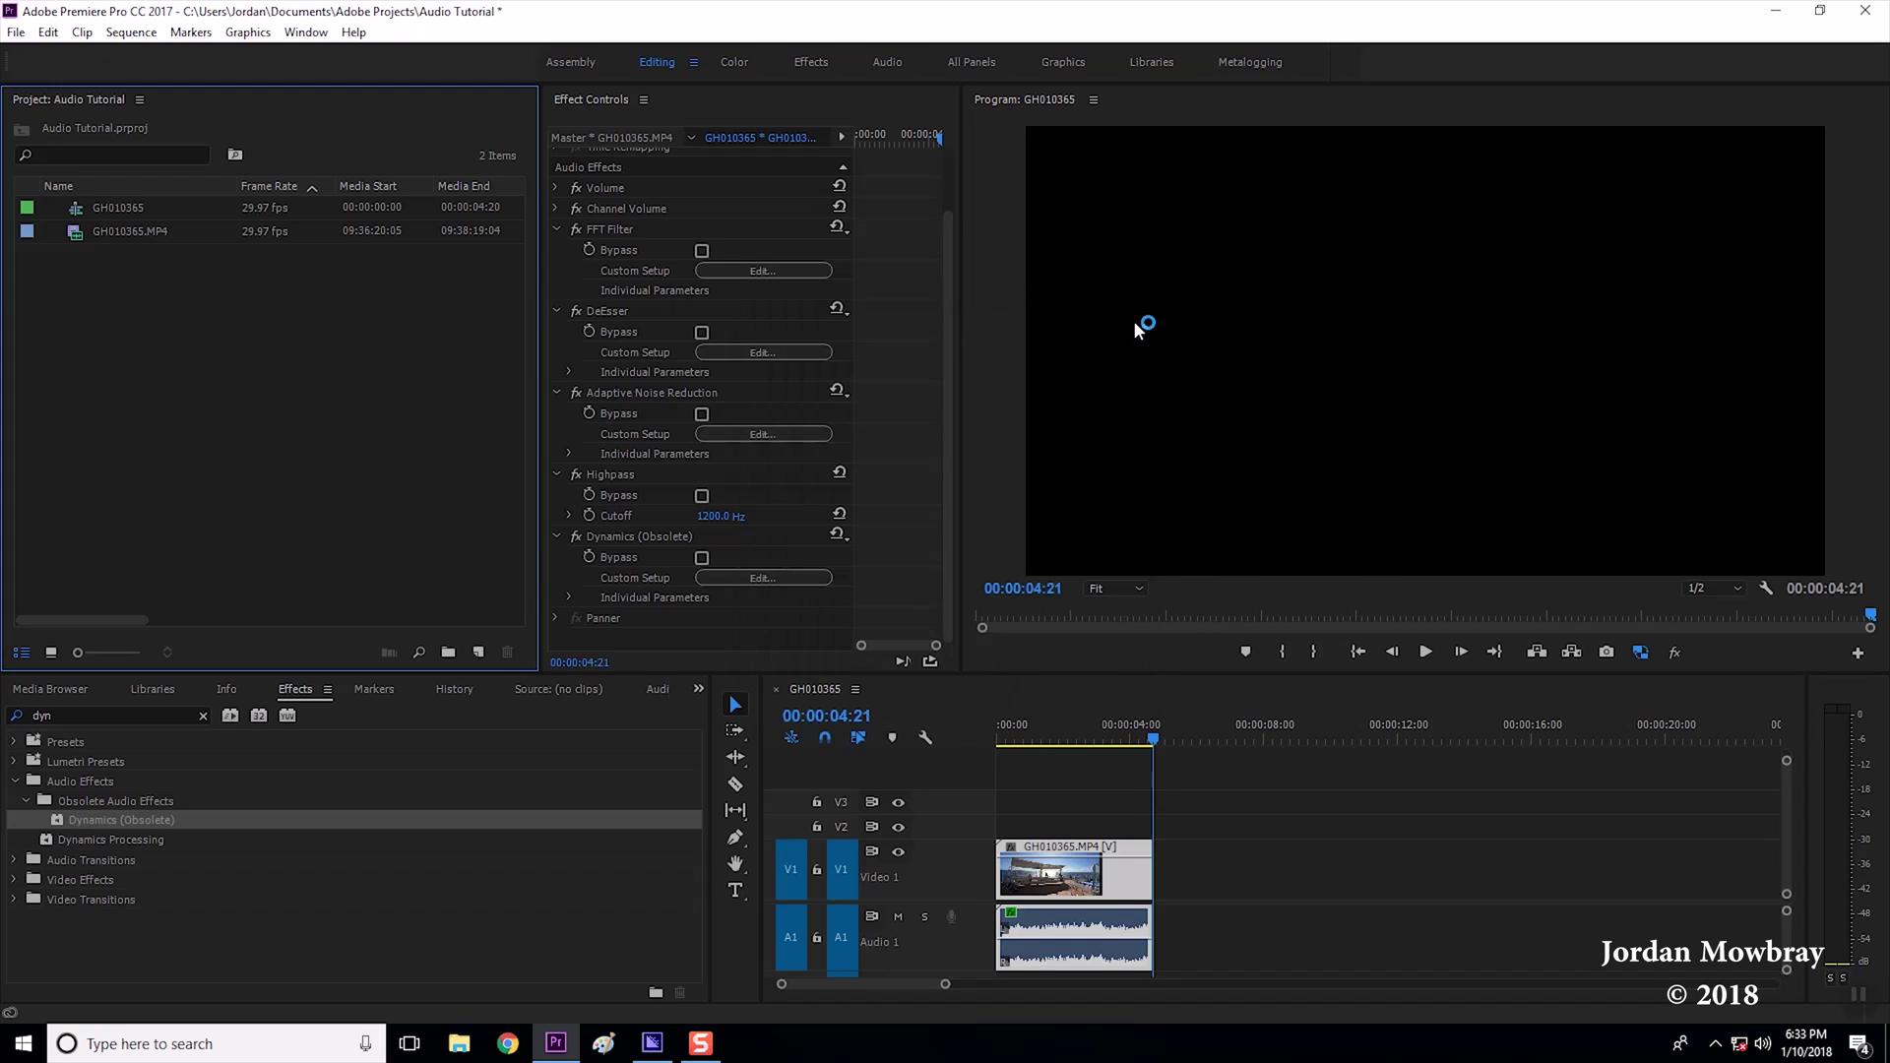
After playback, bump the Dynamics makeup gain to 16 dB and play again
click(1426, 658)
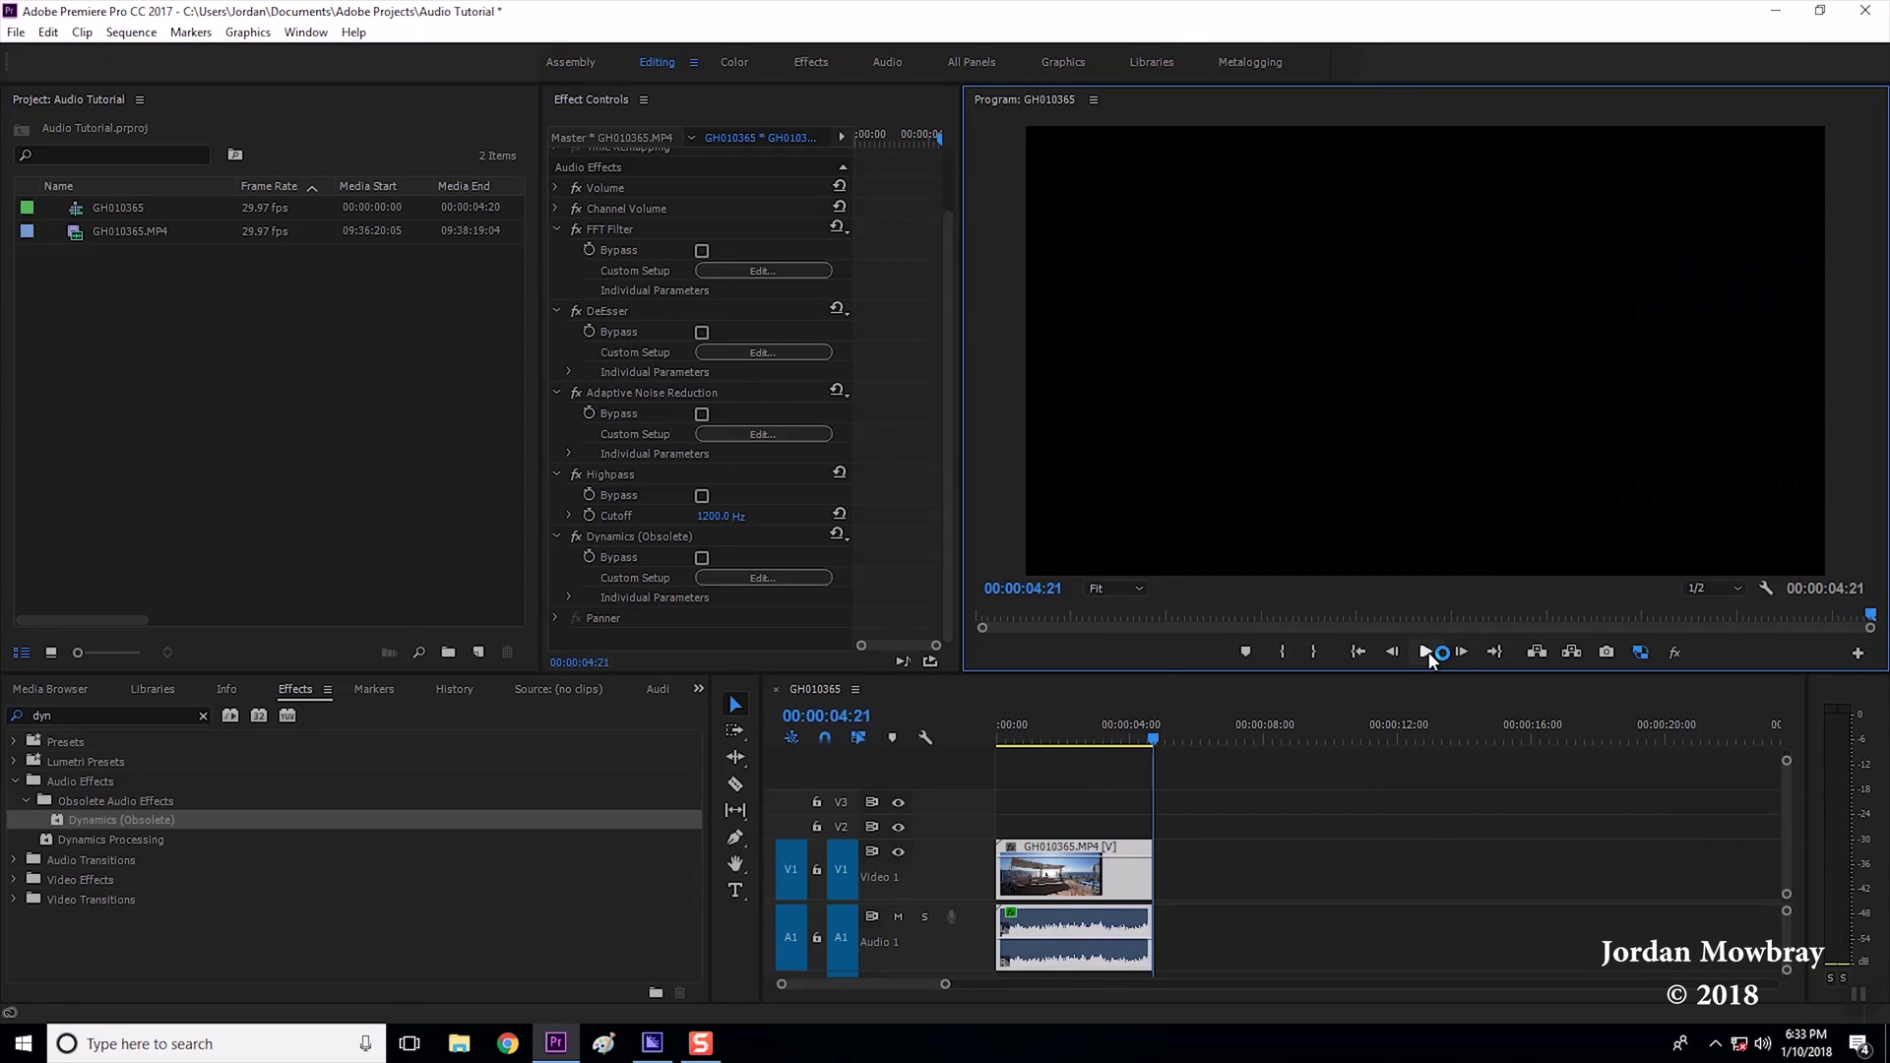
click(777, 579)
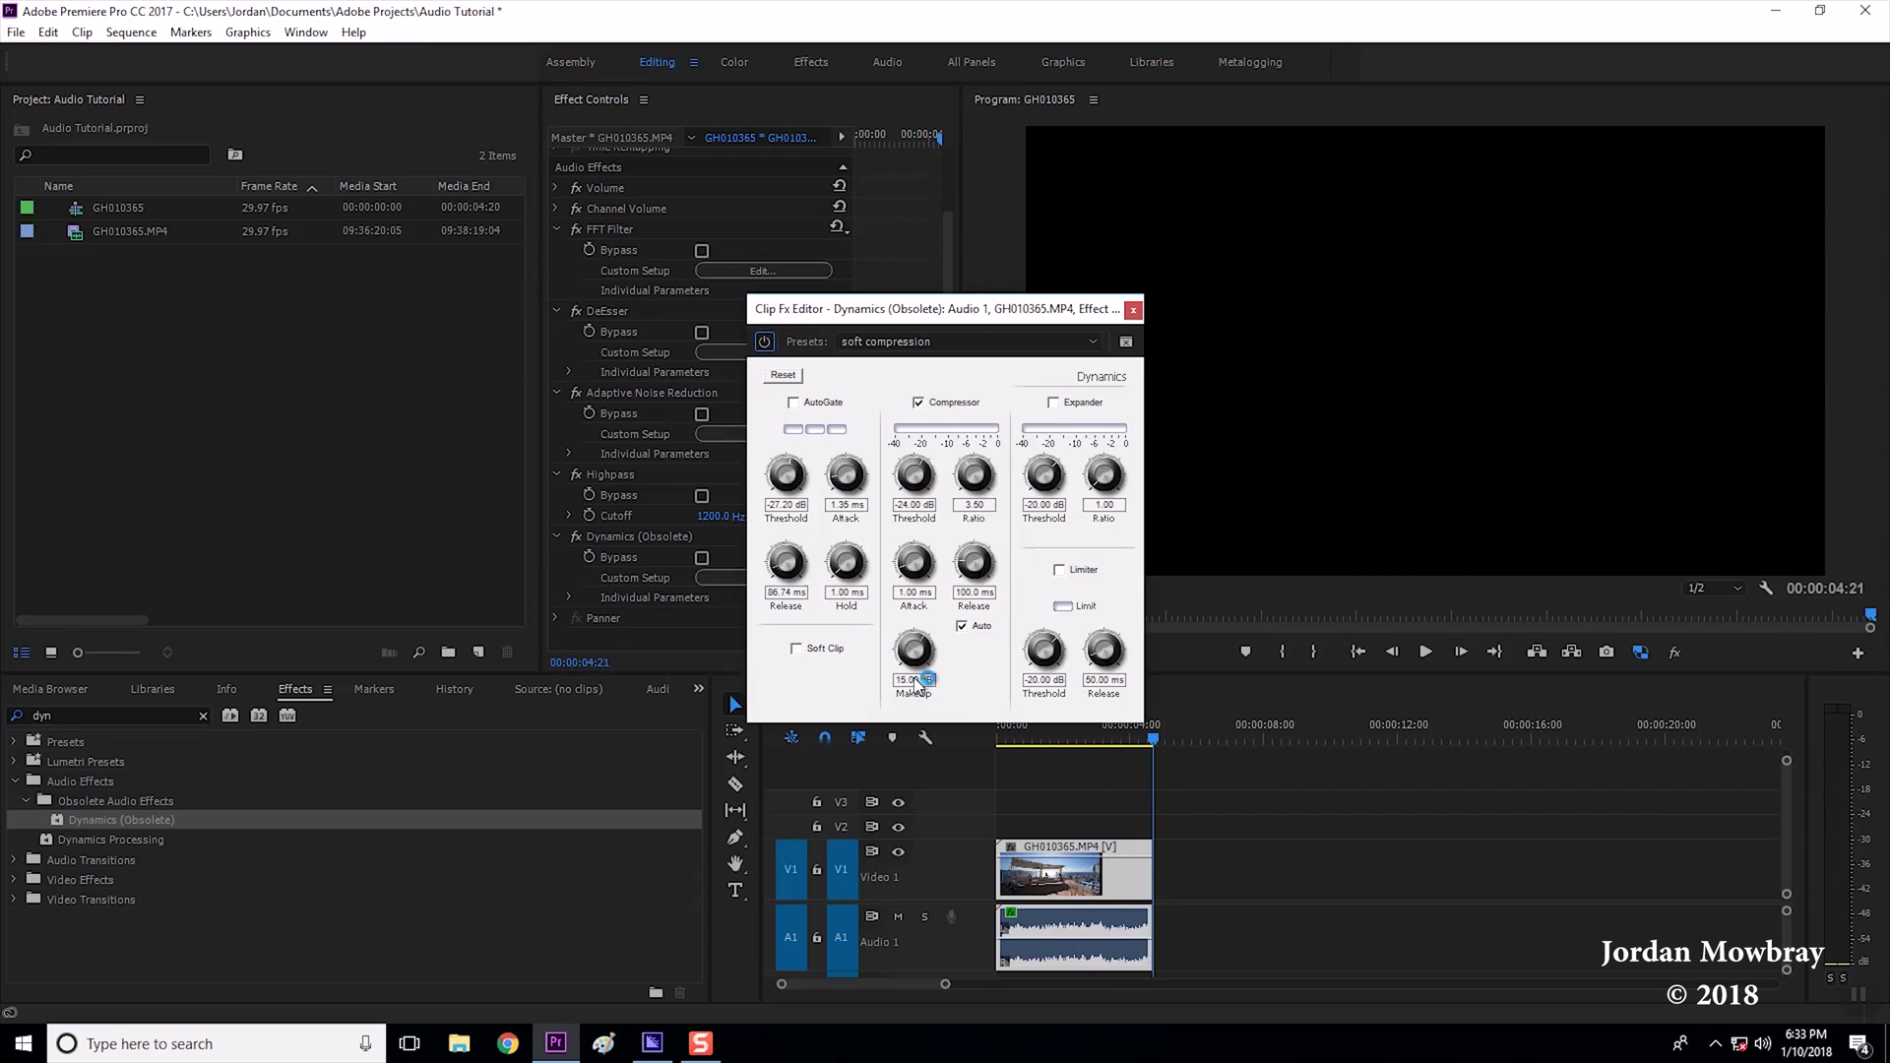
click(914, 679)
text(16)
click(1133, 310)
click(1426, 654)
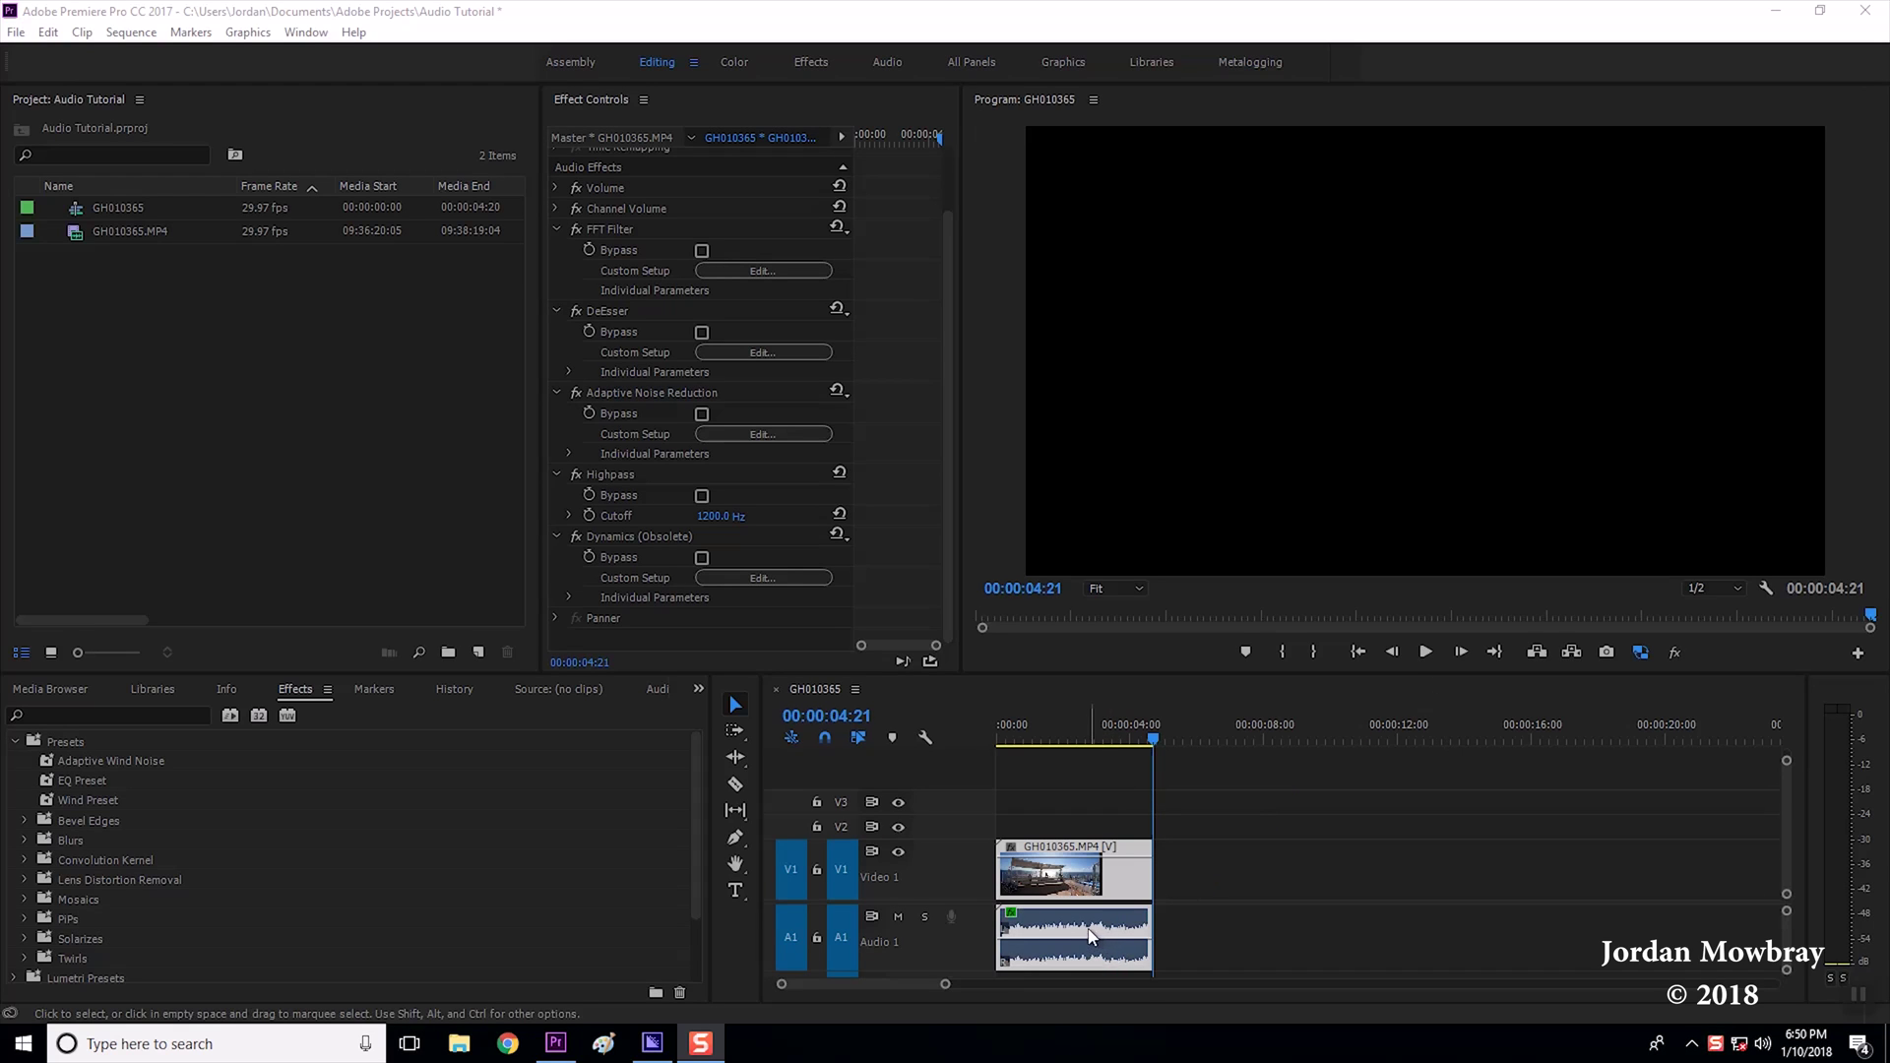
Select all five audio effects and save them together as 'Dynamics Preset'
click(646, 535)
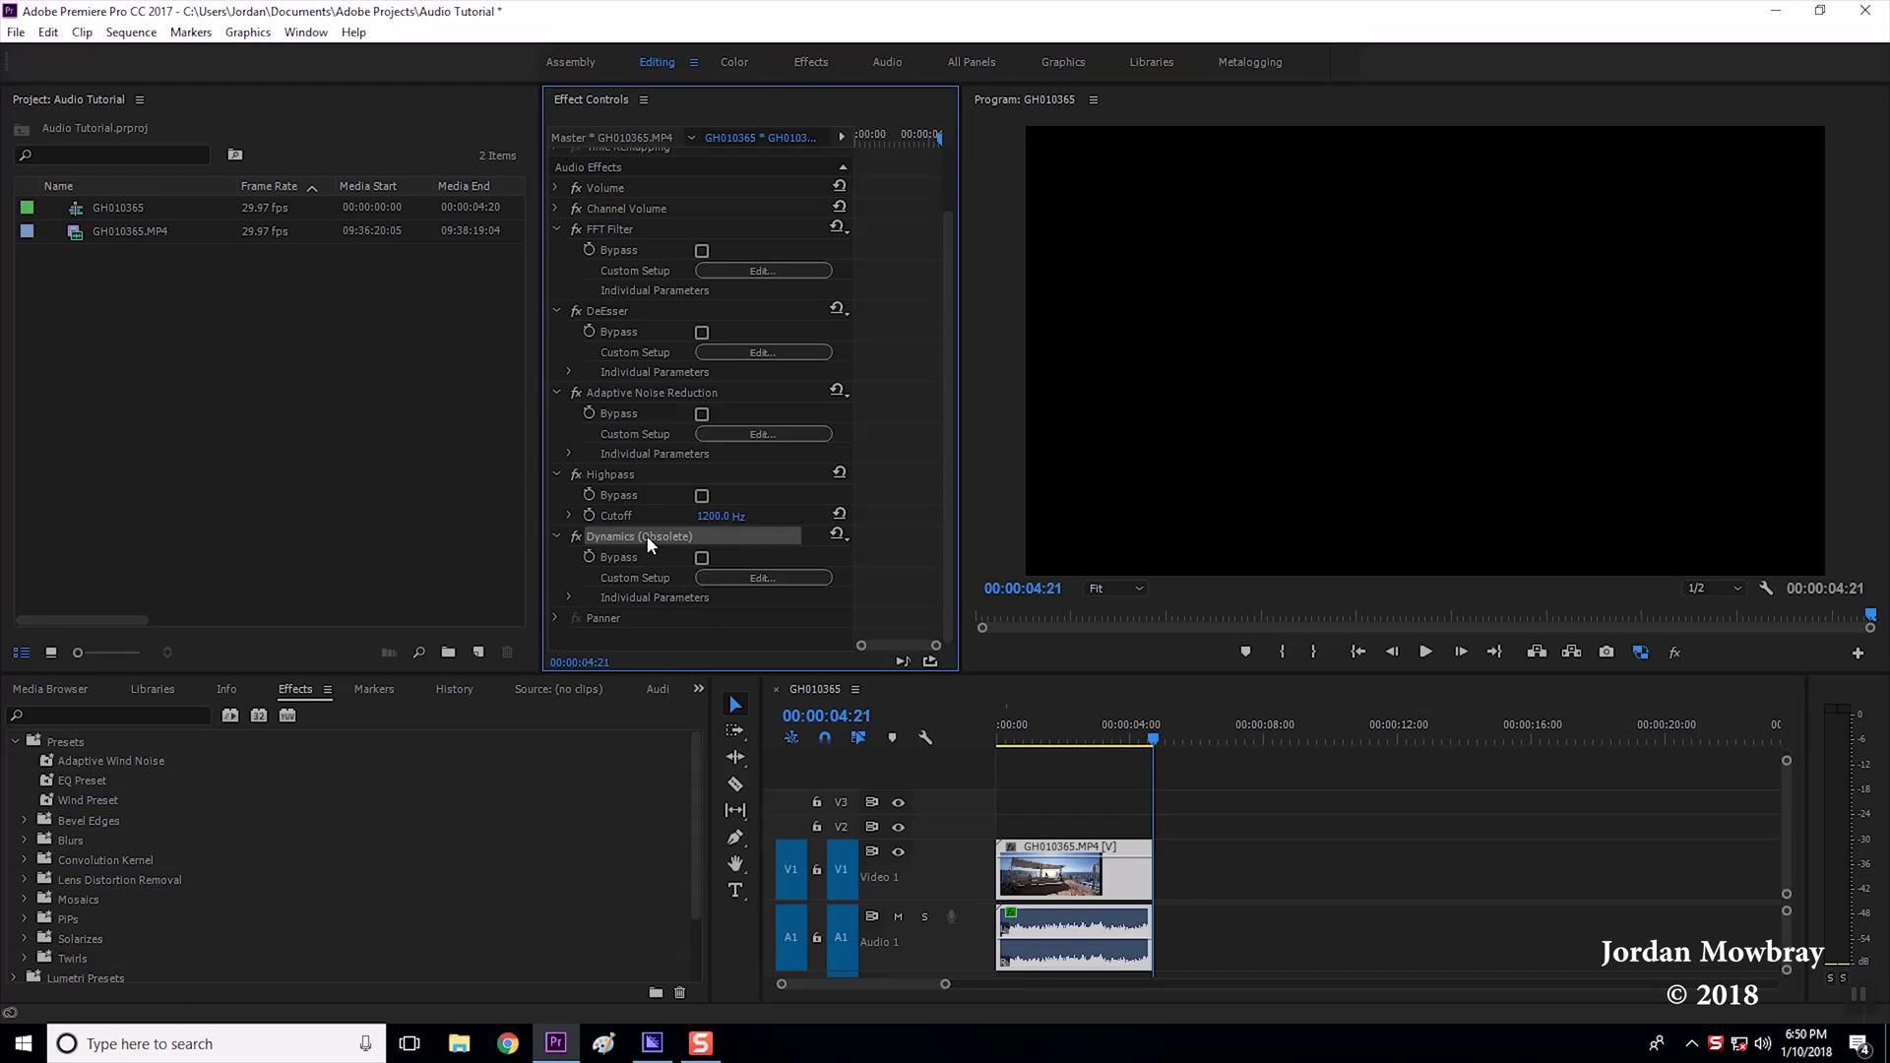
ctrl+click(626, 477)
ctrl+click(628, 396)
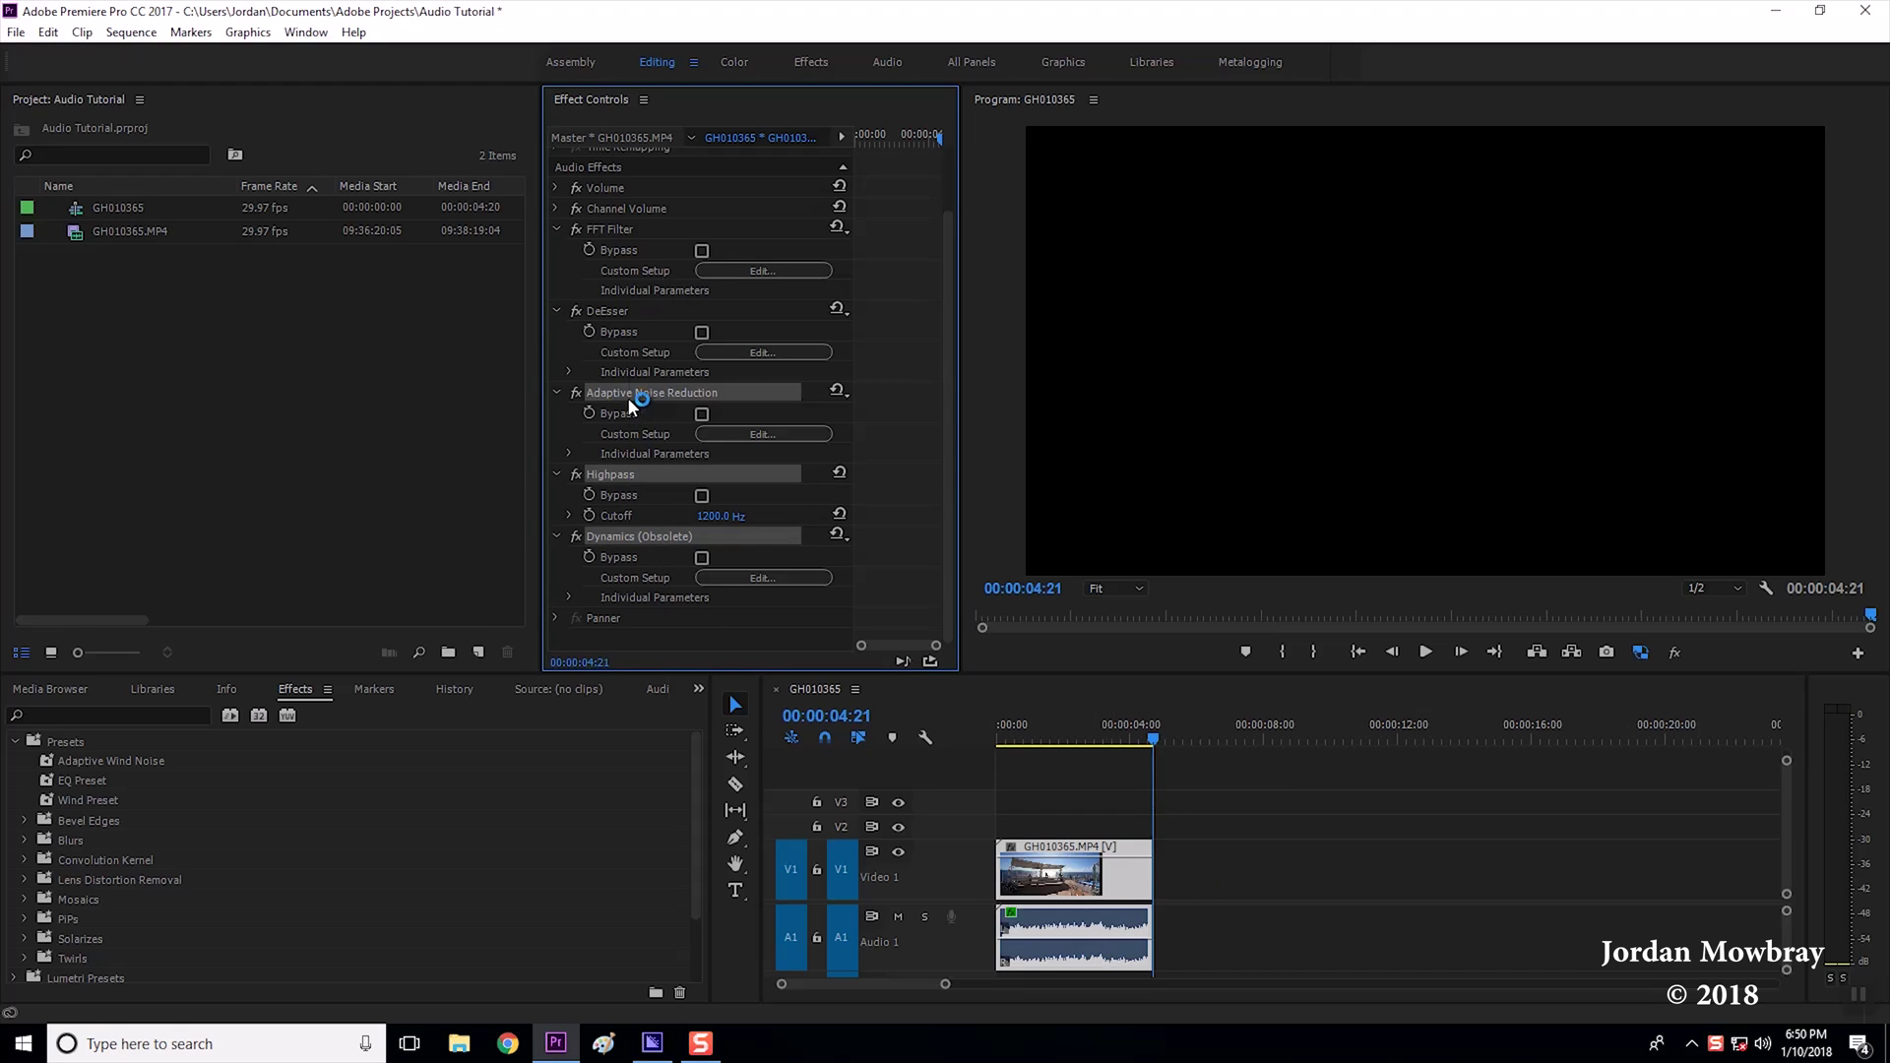
ctrl+click(616, 311)
ctrl+click(613, 234)
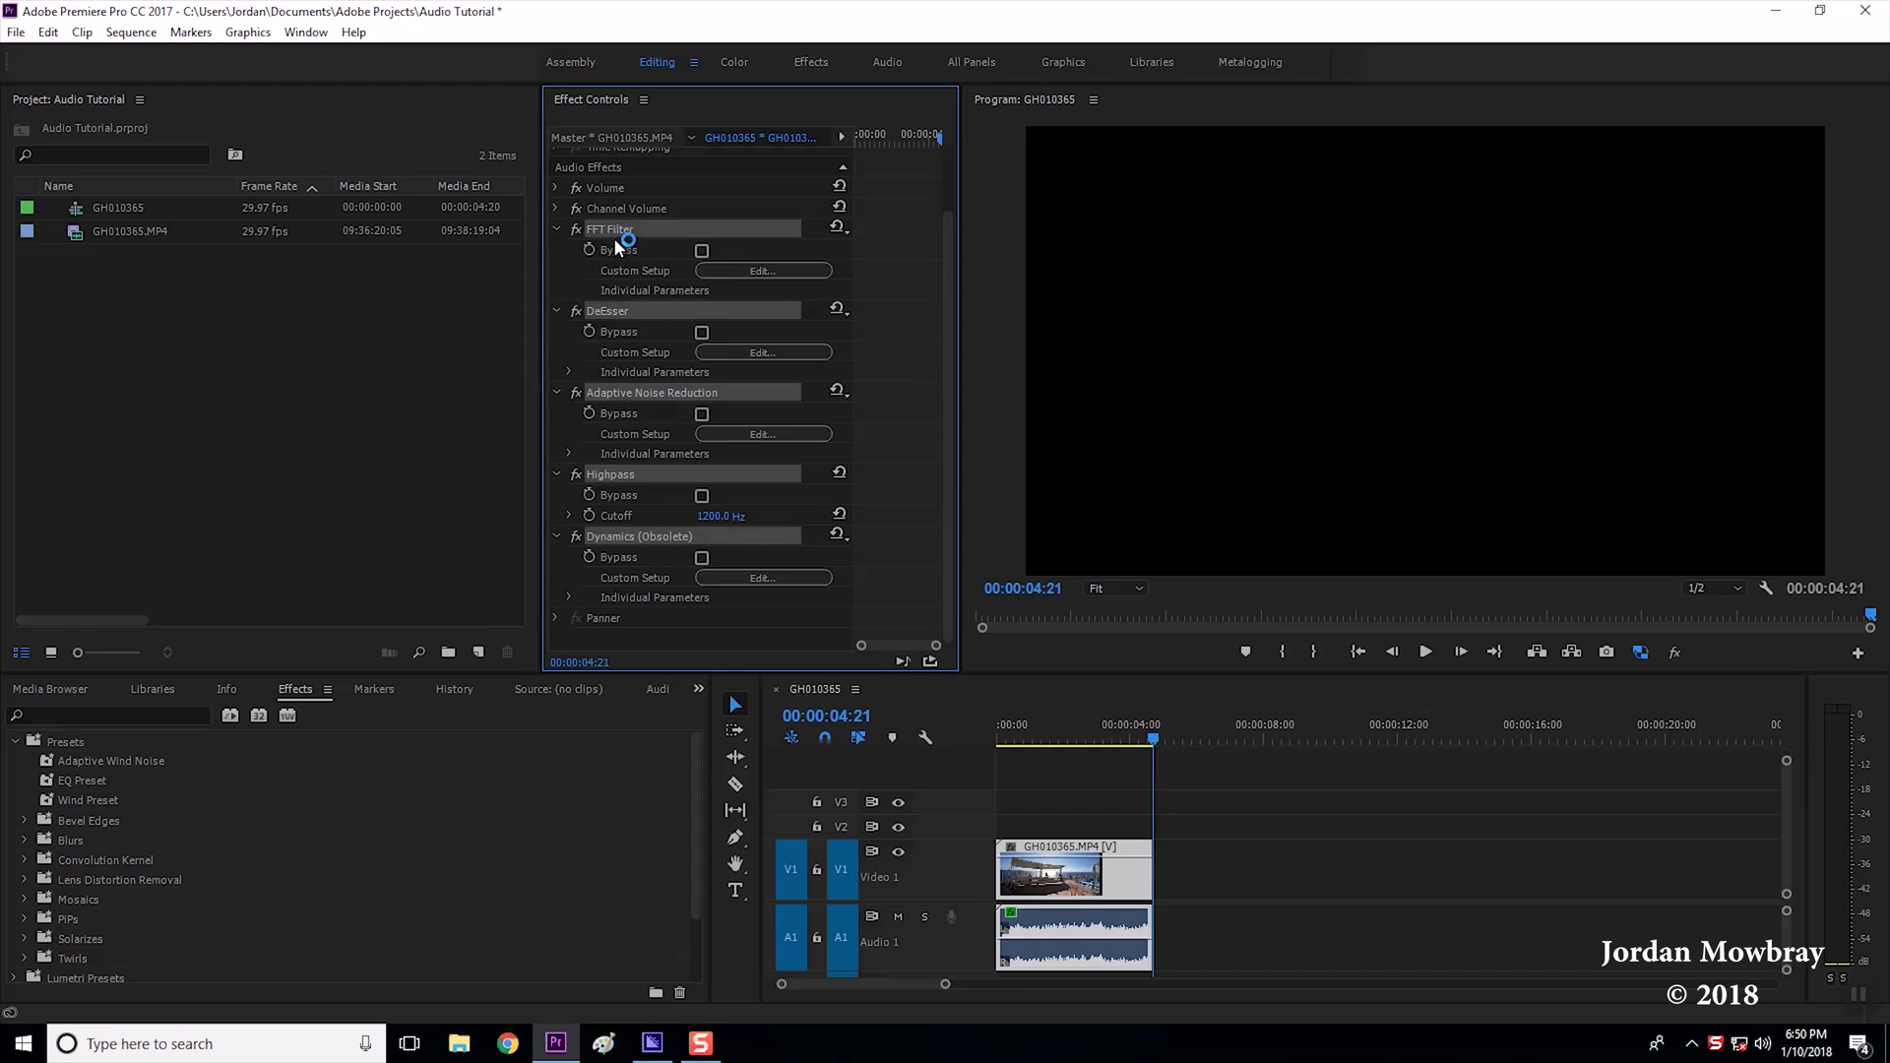
right_click(719, 542)
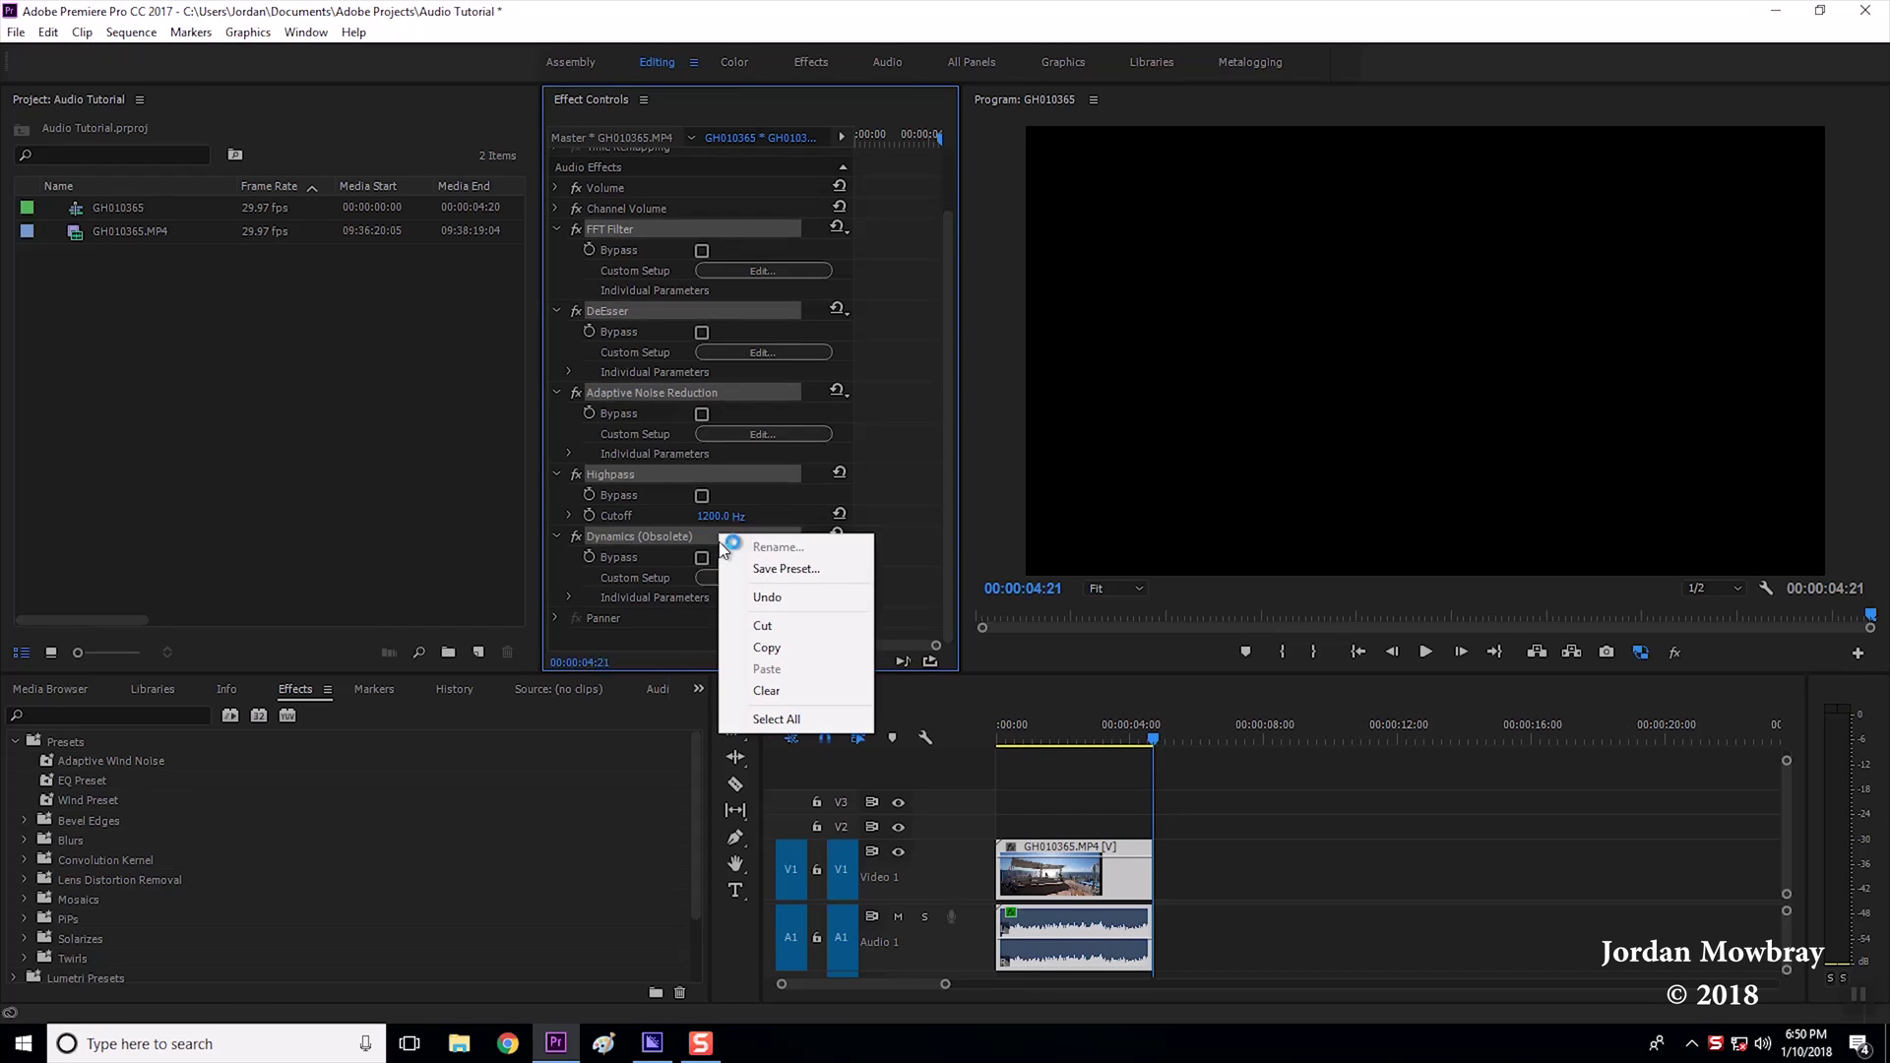
click(828, 581)
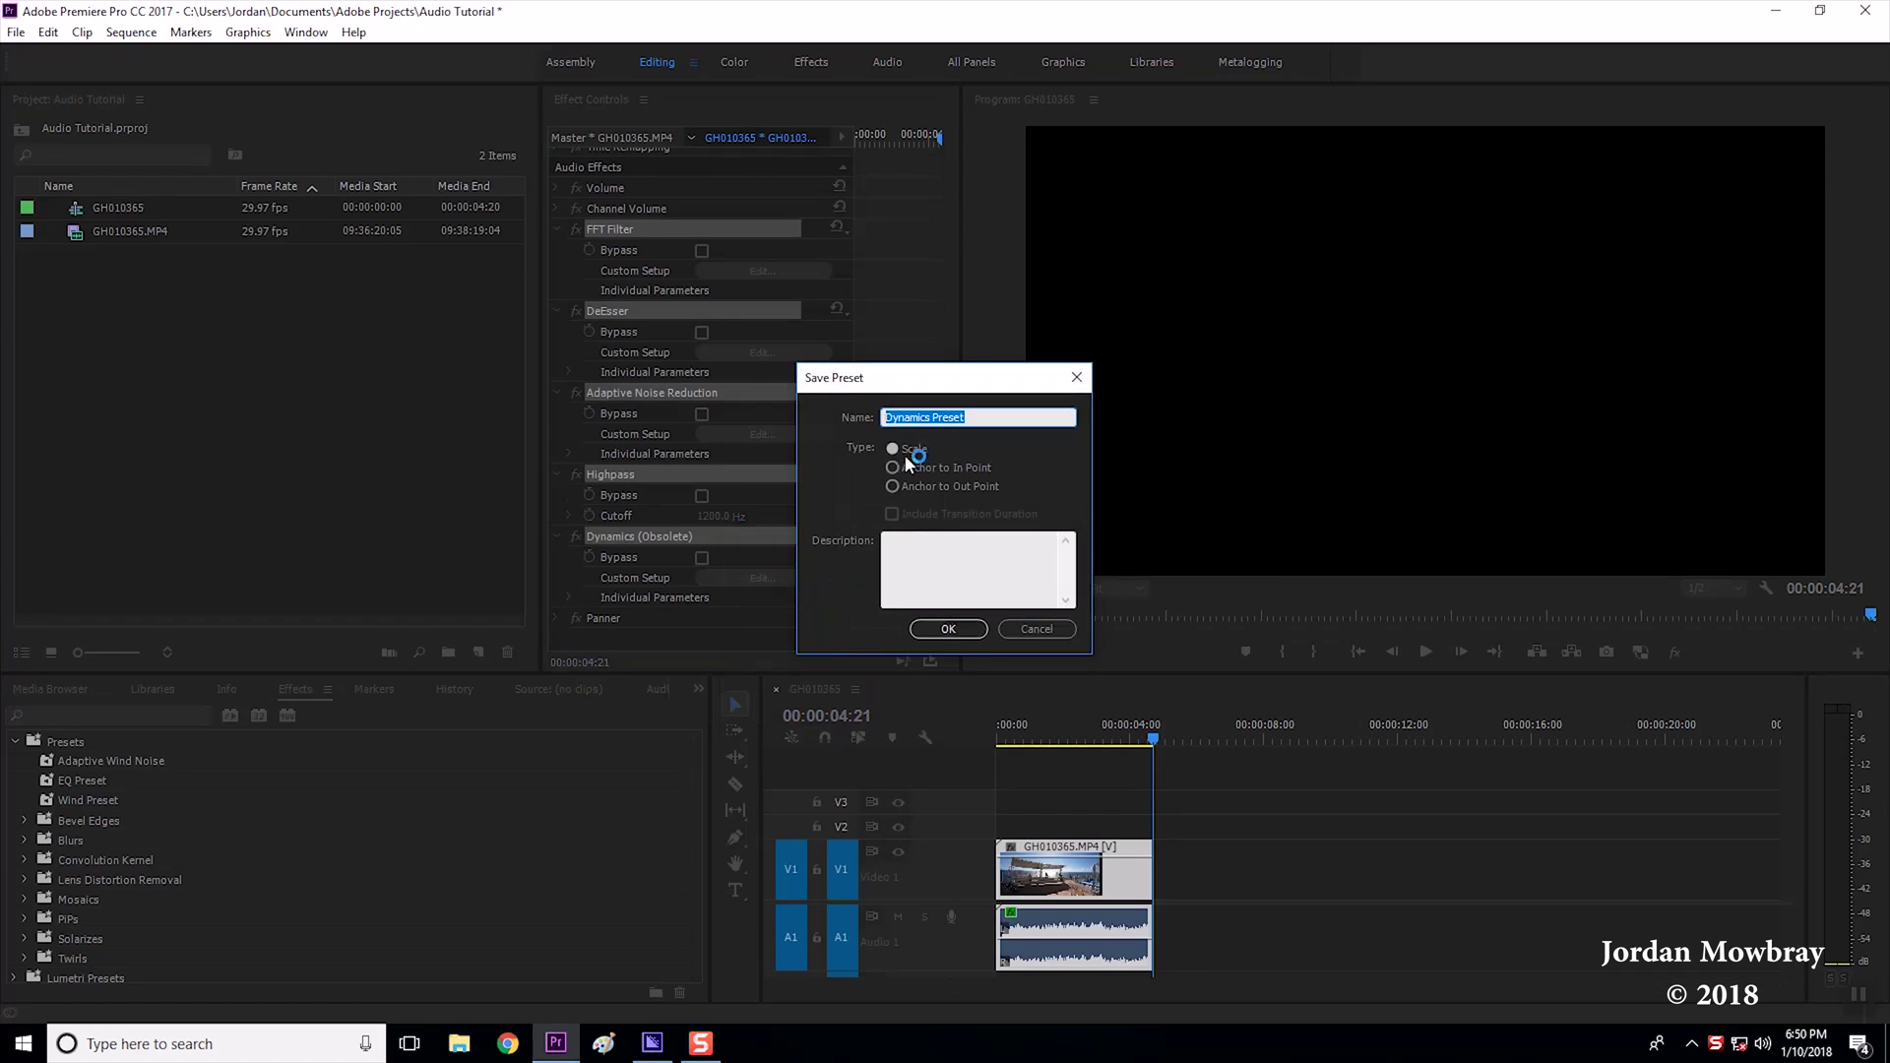
click(946, 630)
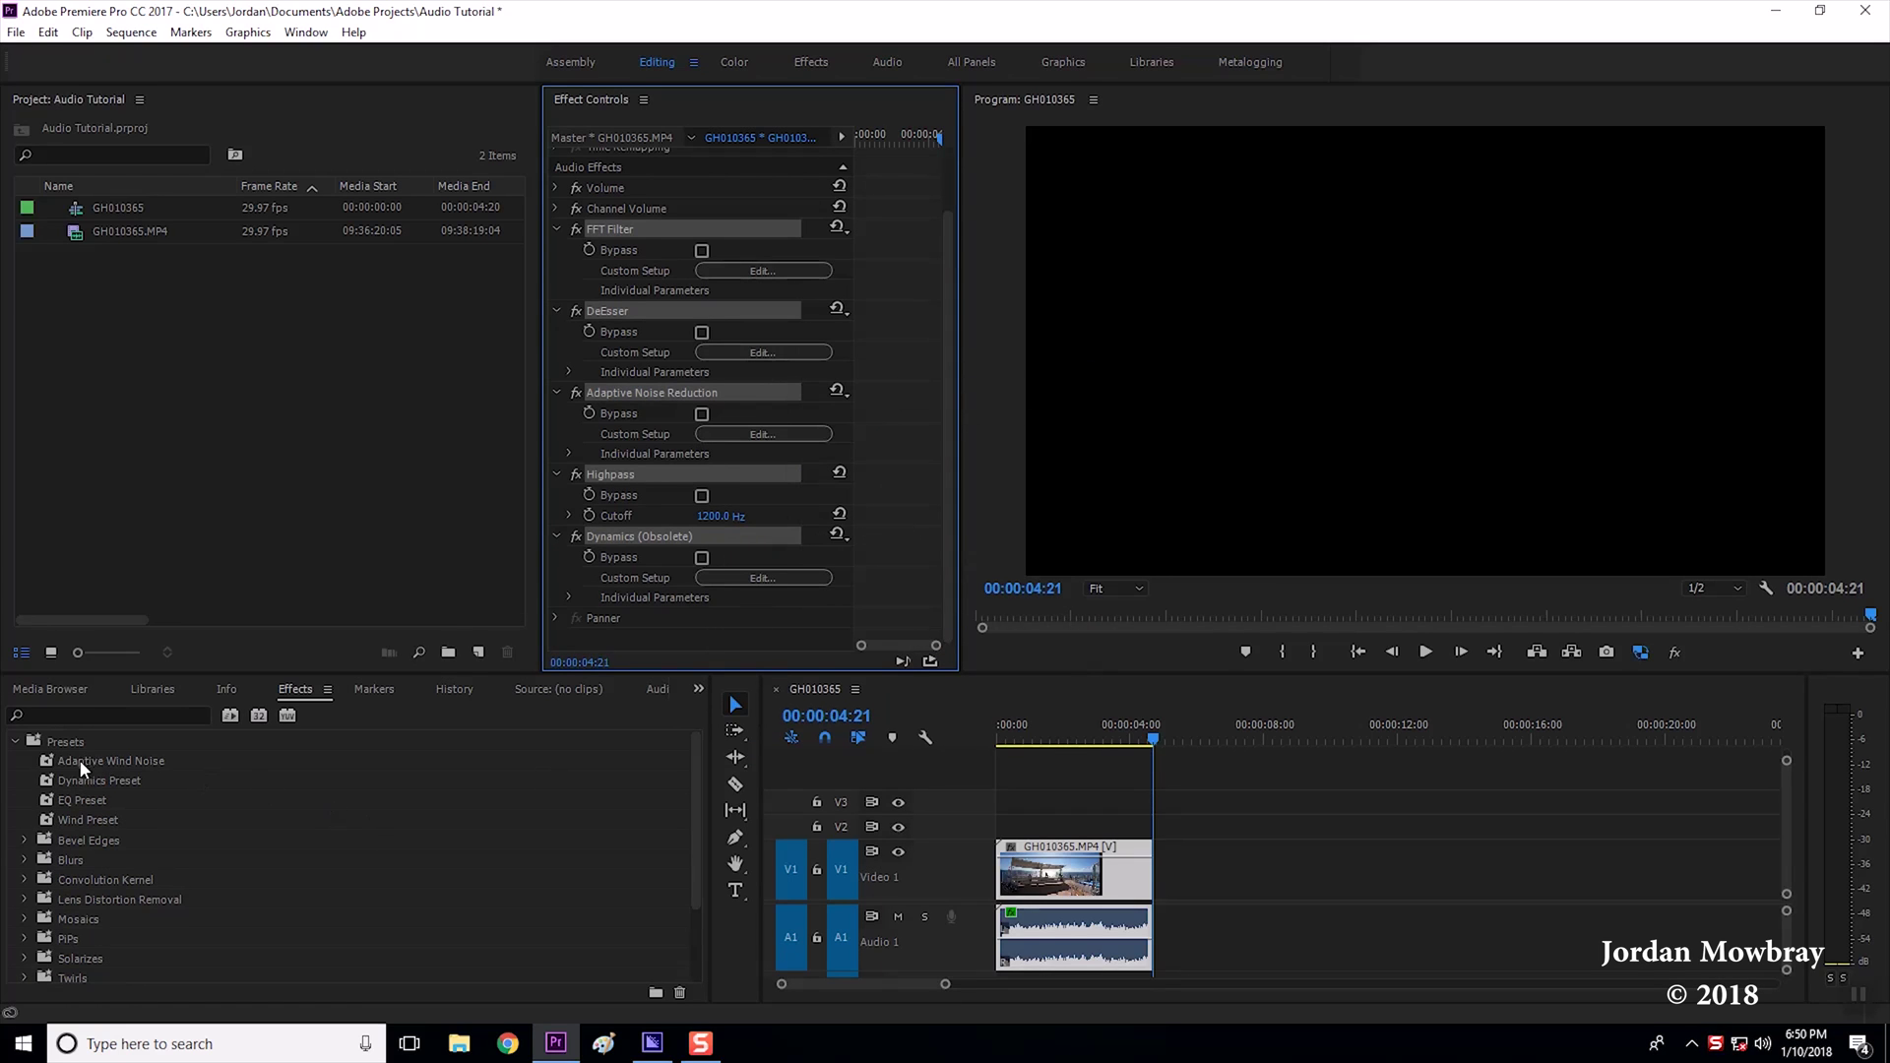
Drag the Adaptive Wind Noise preset onto the audio clip
click(108, 760)
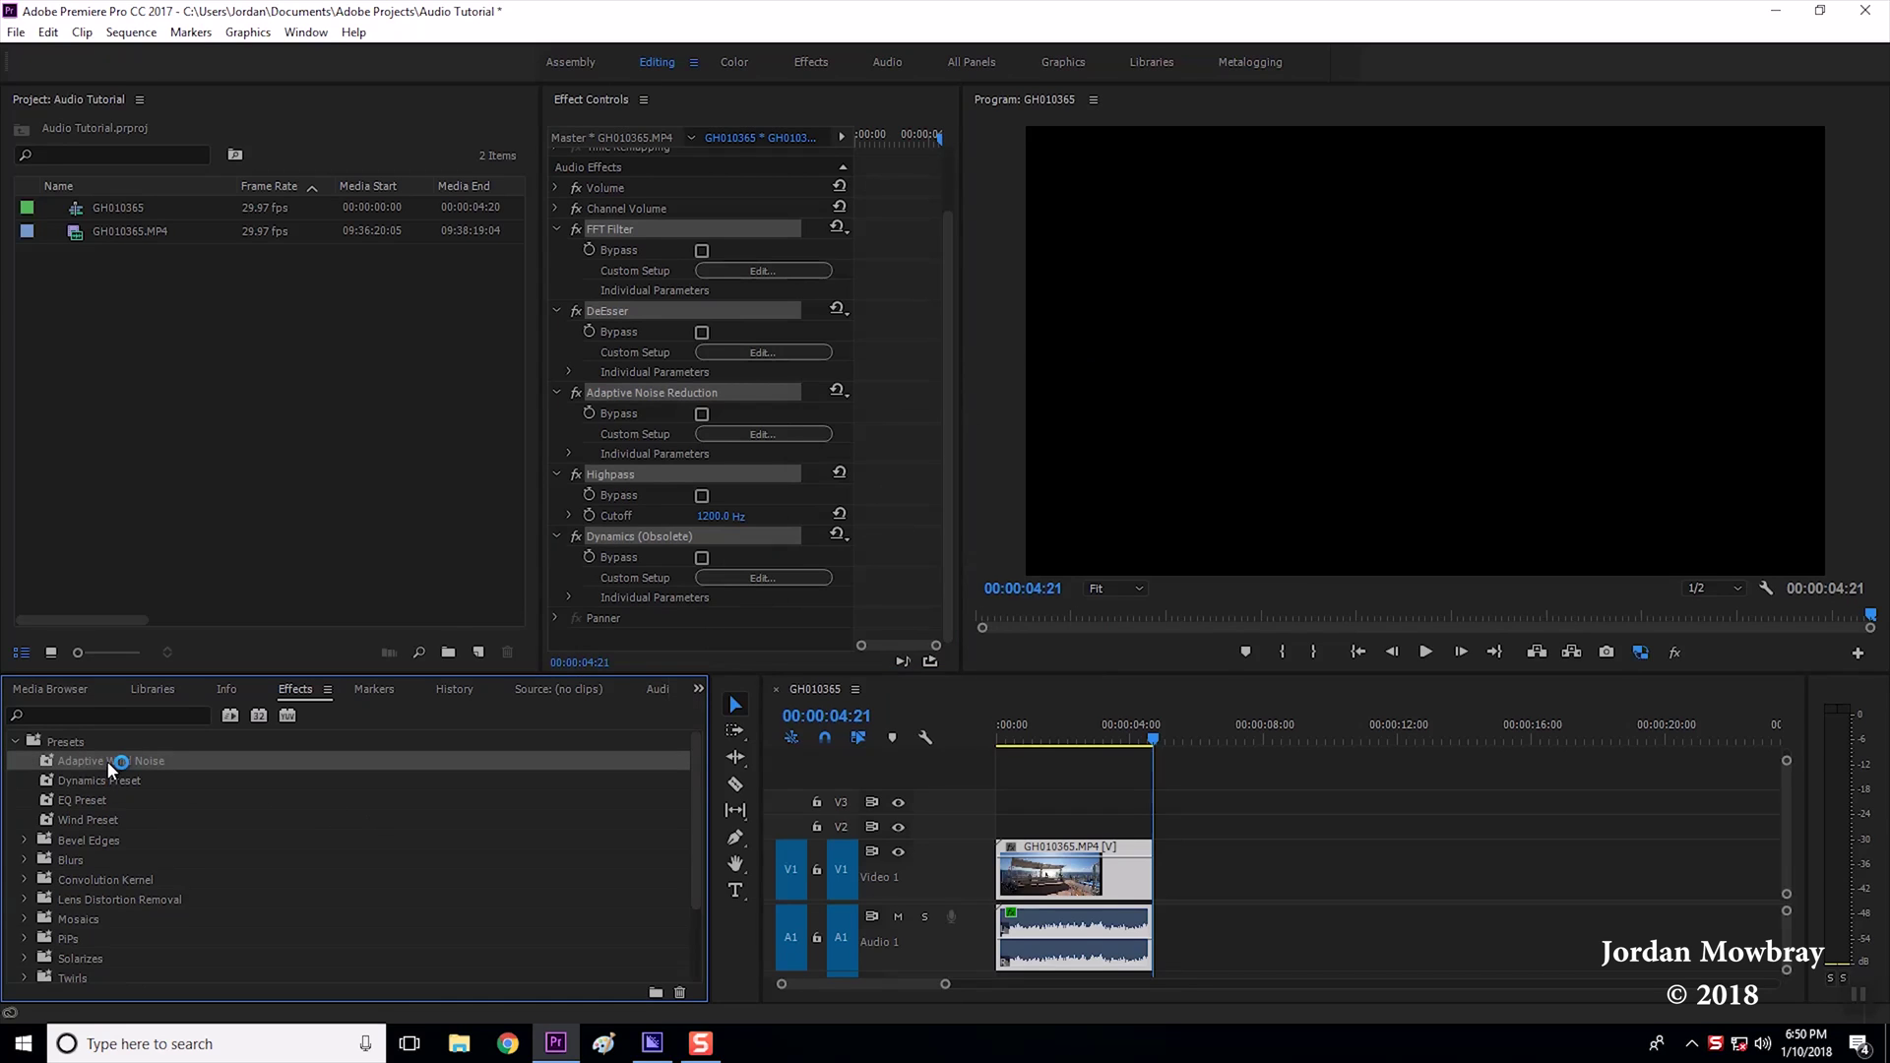
drag(96, 760, 1103, 947)
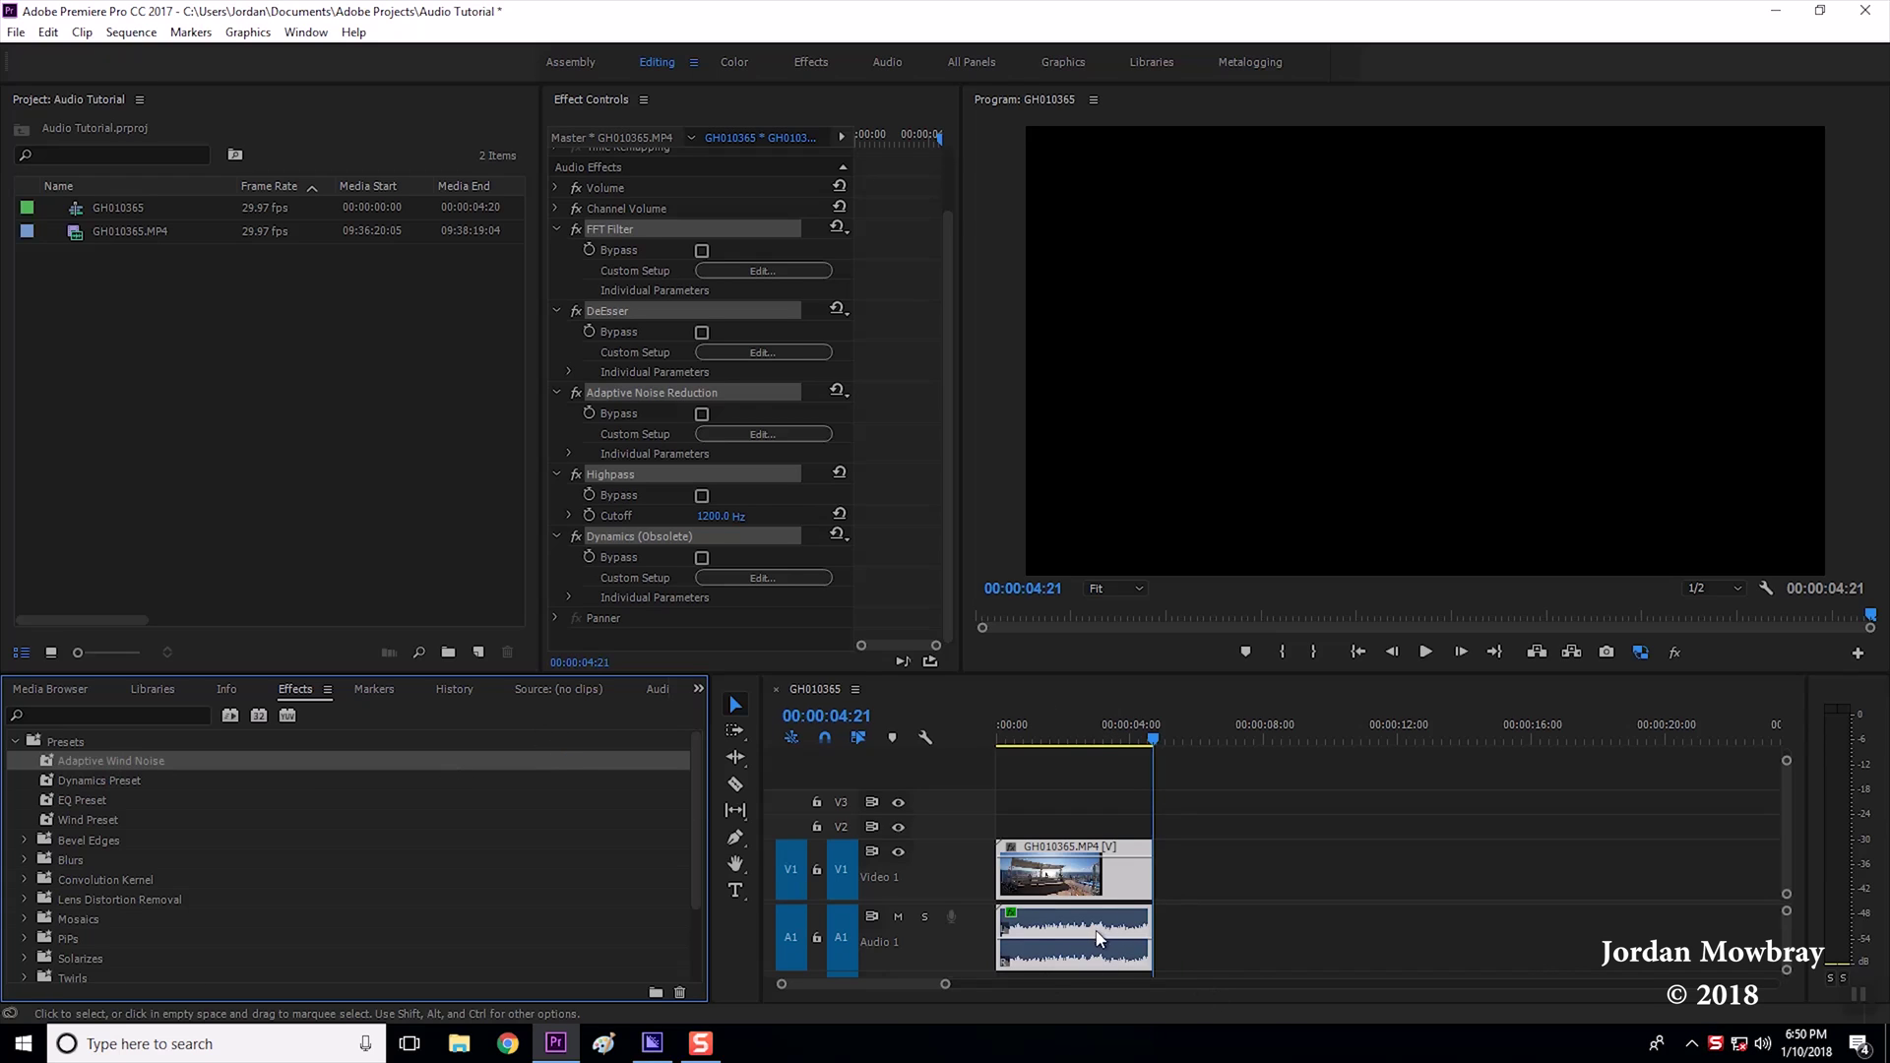
click(715, 355)
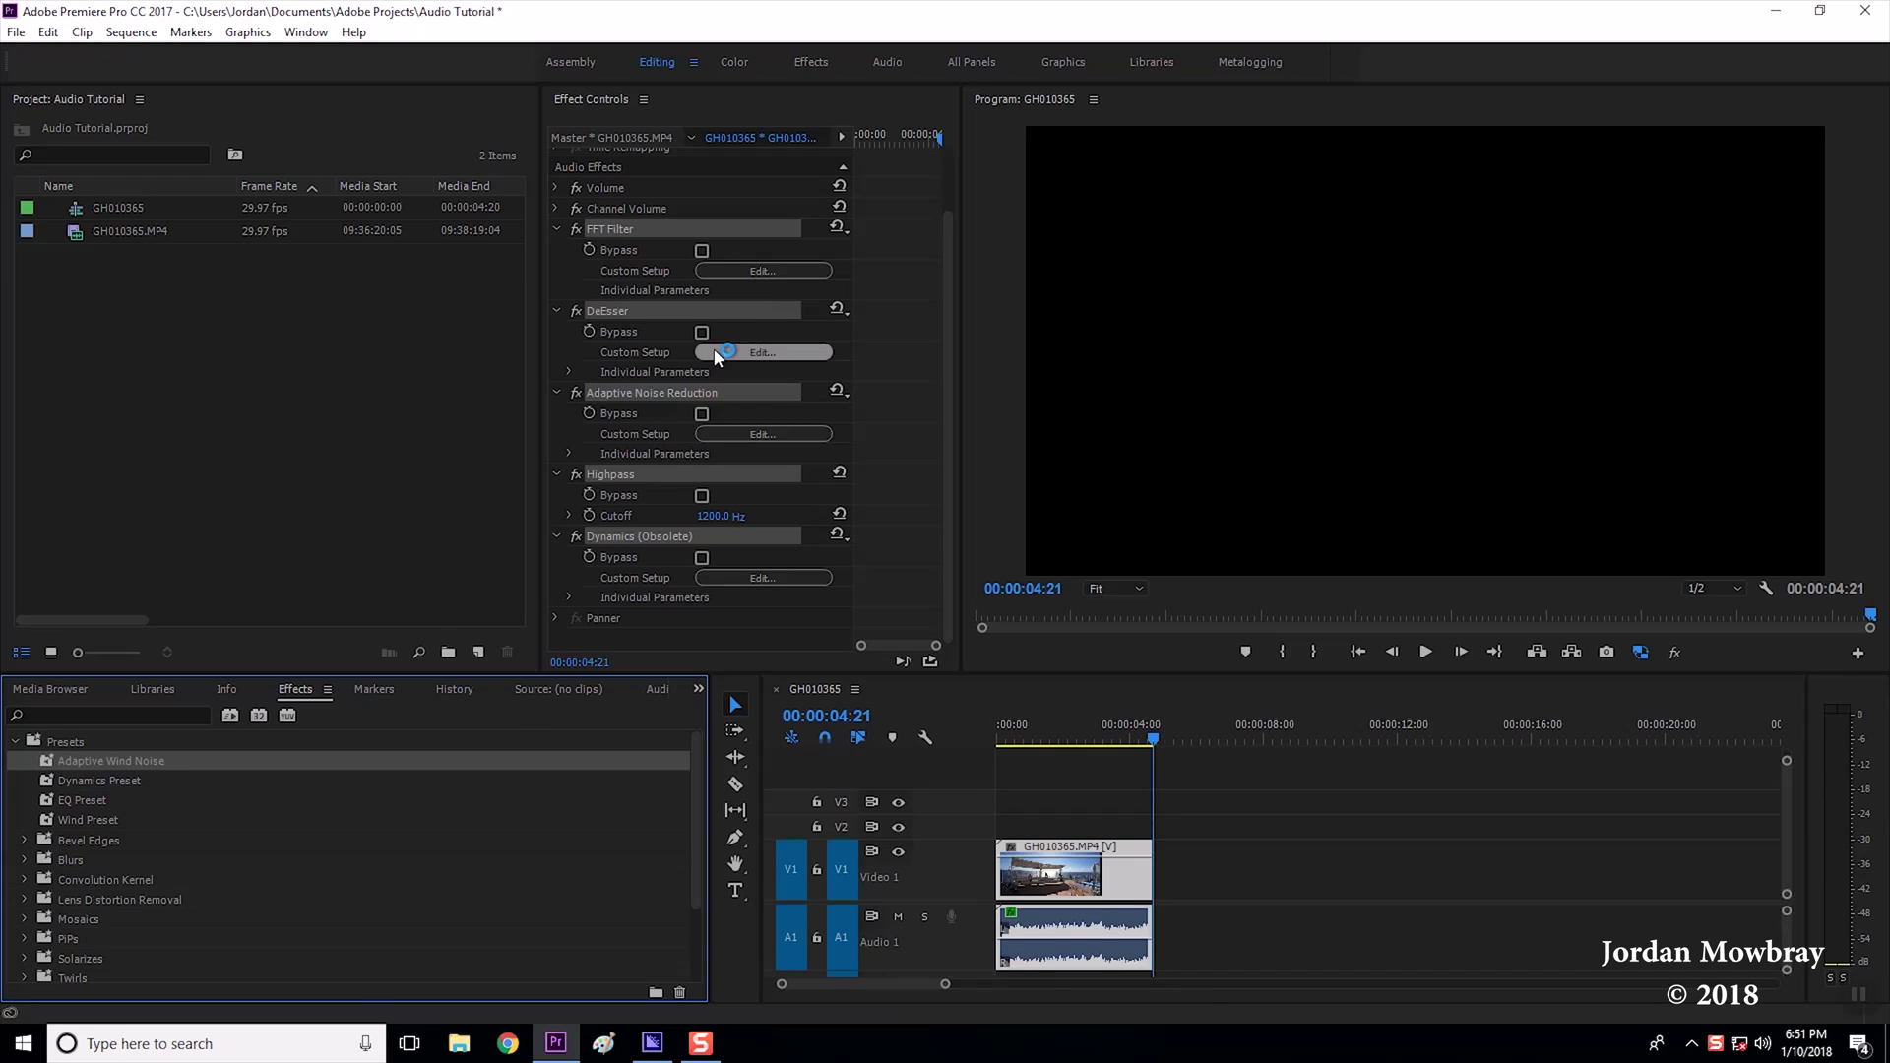